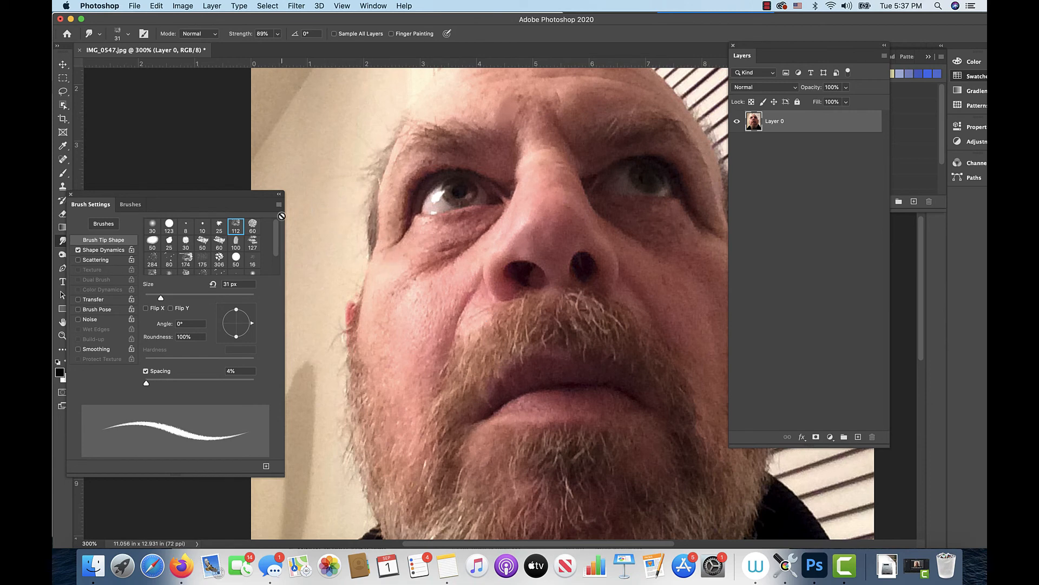
Step: Set the Smudge strength to 100% and blend the skin beneath the eye on the left side of the face
left_click_drag(194, 194, 200, 140)
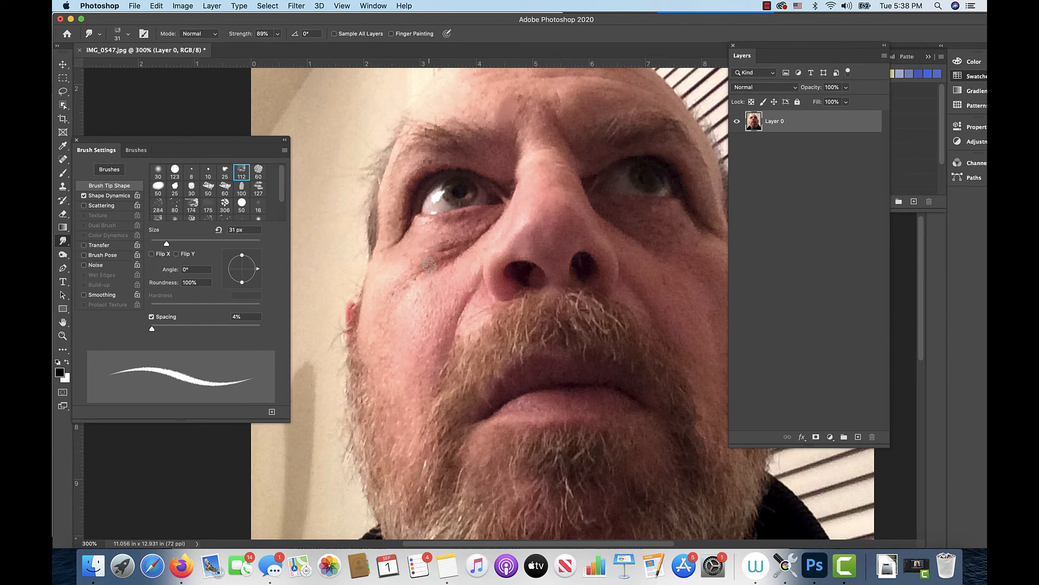
mouse_move(429, 264)
left_mouse_down()
mouse_move(415, 272)
mouse_move(475, 259)
mouse_move(432, 262)
mouse_move(441, 251)
mouse_move(422, 261)
mouse_move(450, 253)
left_mouse_up()
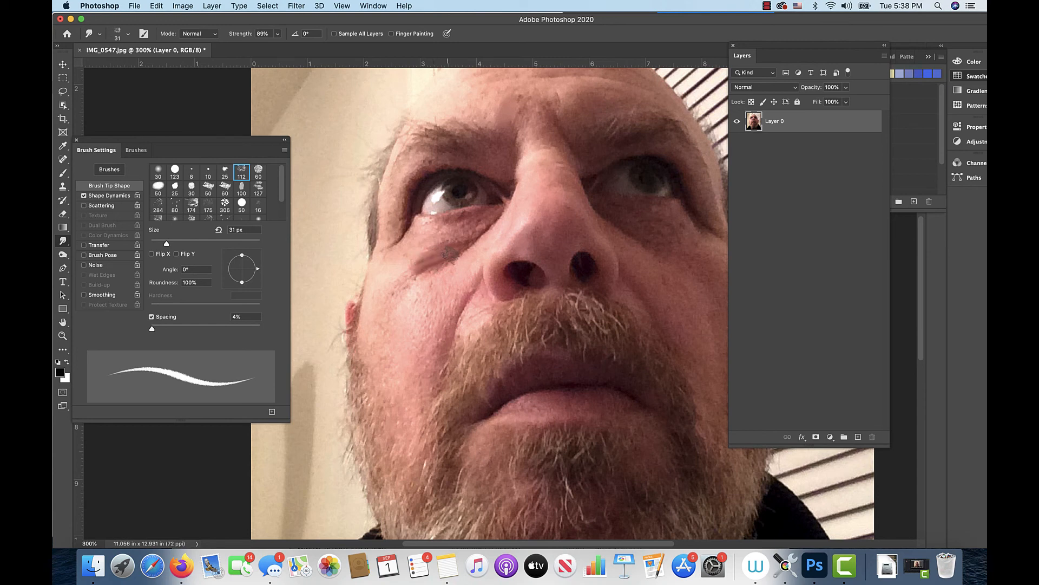
left_click(276, 34)
left_click_drag(278, 49, 295, 50)
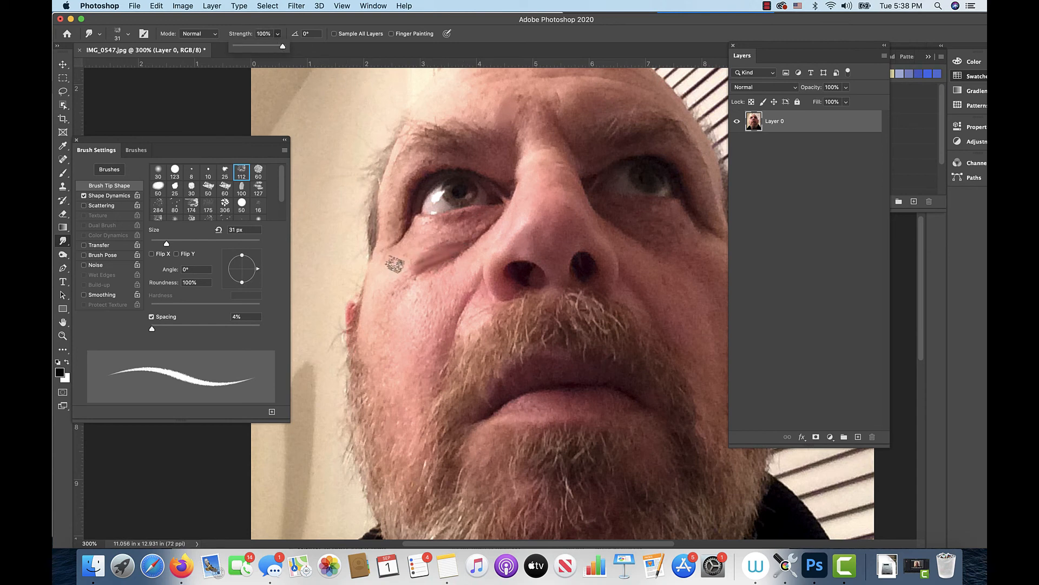
left_click(457, 237)
left_click_drag(458, 237, 435, 242)
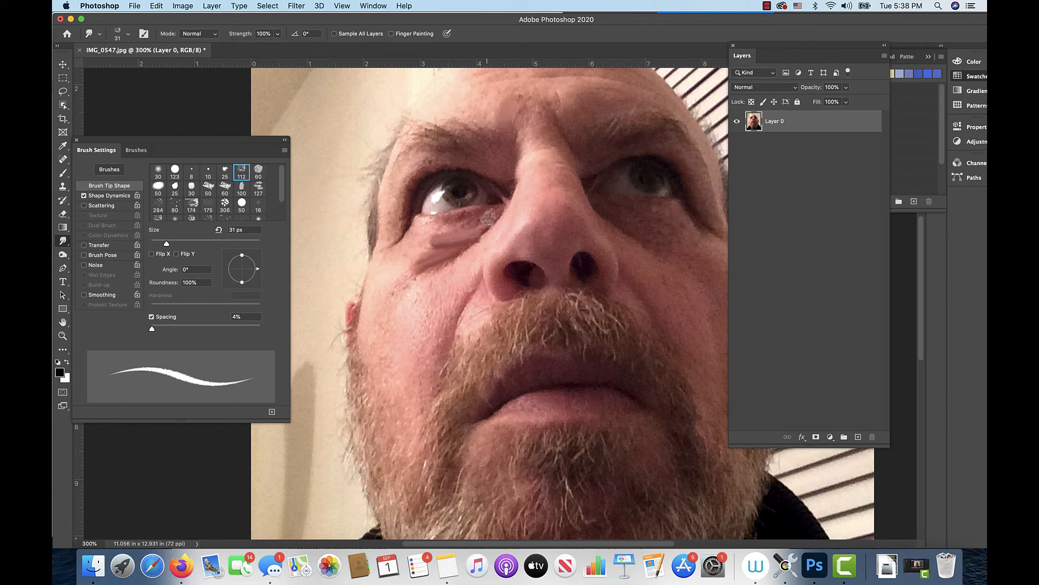
left_click_drag(486, 221, 468, 235)
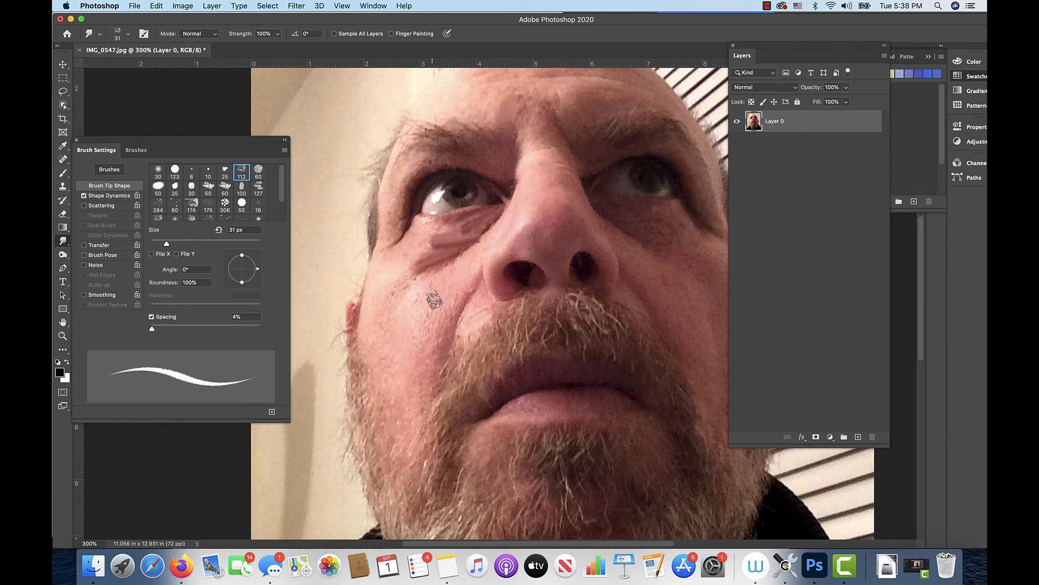
mouse_move(395, 246)
left_mouse_down()
mouse_move(409, 258)
mouse_move(423, 244)
mouse_move(407, 262)
mouse_move(448, 230)
mouse_move(431, 248)
left_mouse_up()
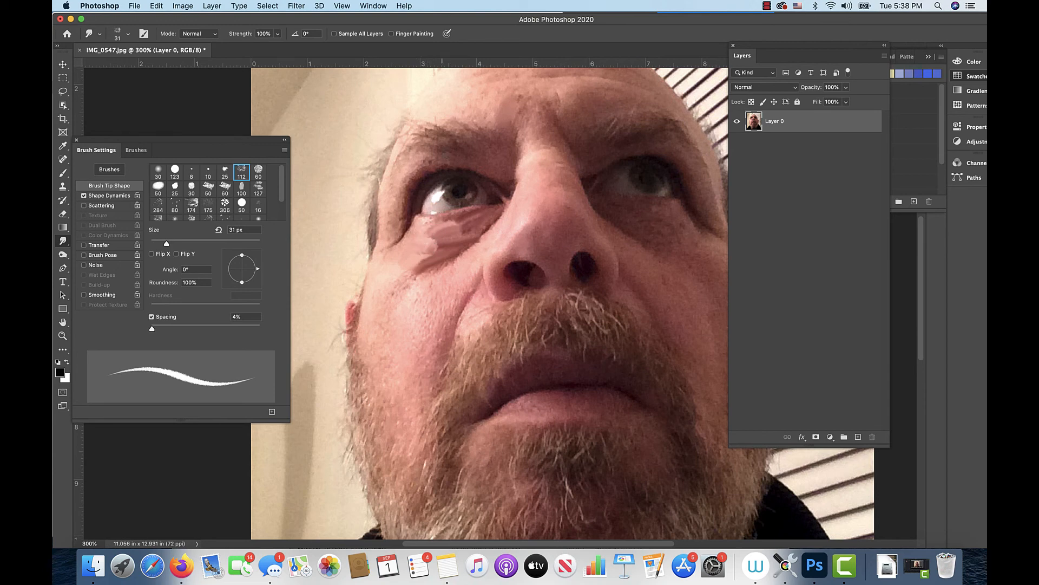
Step: Lower the Smudge strength to 83% and soften the strokes beneath the same eye
left_click(278, 33)
left_click_drag(277, 51, 270, 51)
left_click(424, 224)
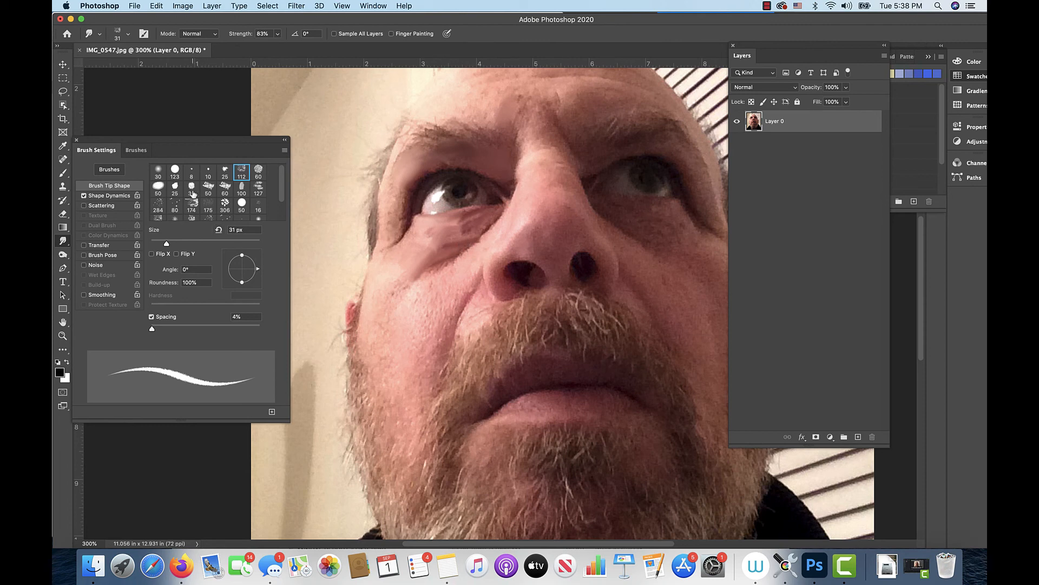
Step: Smudge the left eyebrow with a 12 px brush, and the nose and left cheek with the brush enlarged to 28 px and 40 px
left_click_drag(166, 244, 157, 245)
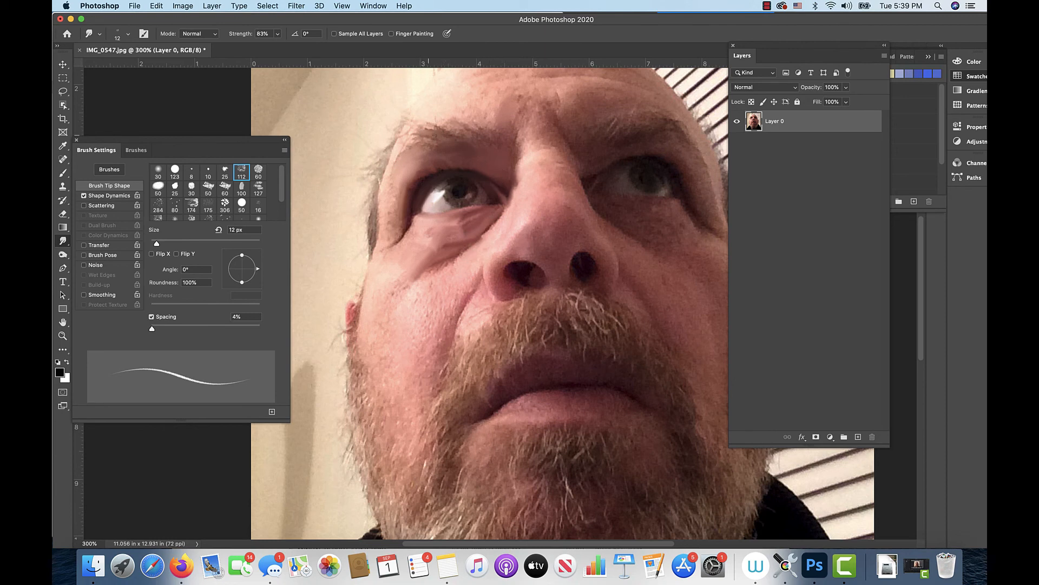
left_click_drag(449, 132, 462, 130)
left_click_drag(163, 247, 166, 246)
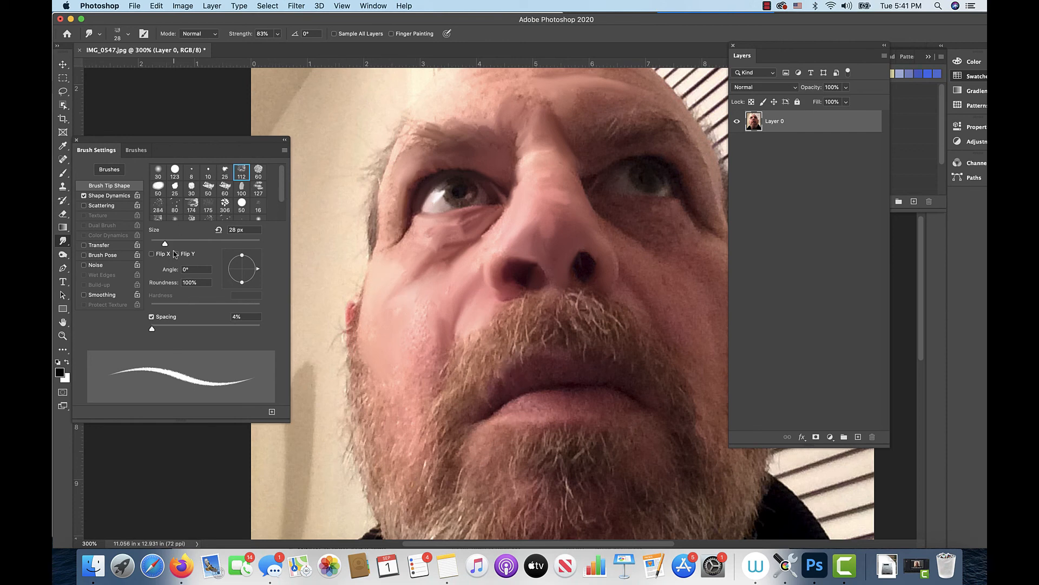
left_click_drag(165, 244, 172, 244)
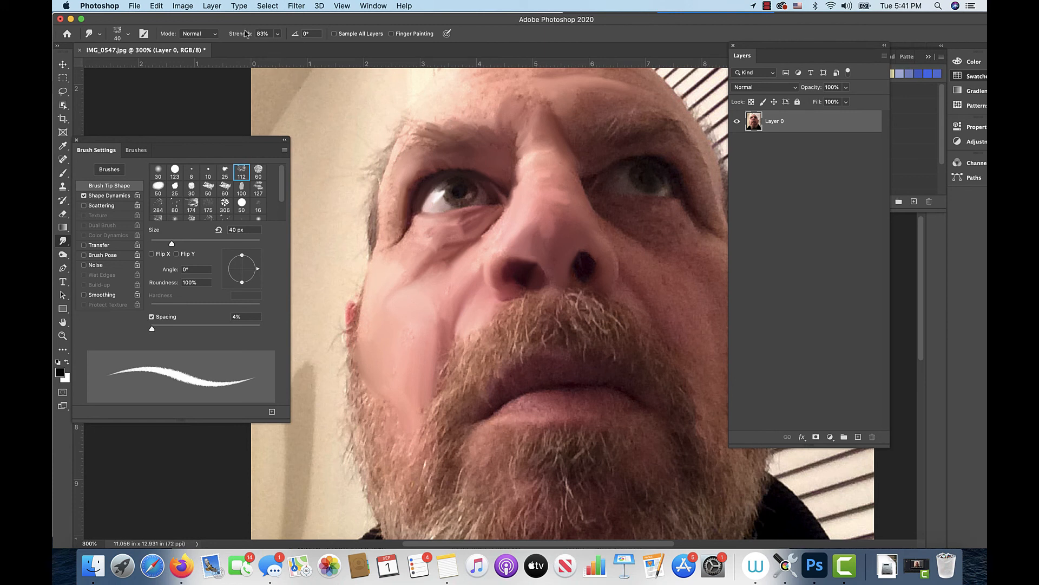
Step: Set the Smudge strength to 100% and smear the forehead above both eyebrows and the side of the nose
left_click(277, 34)
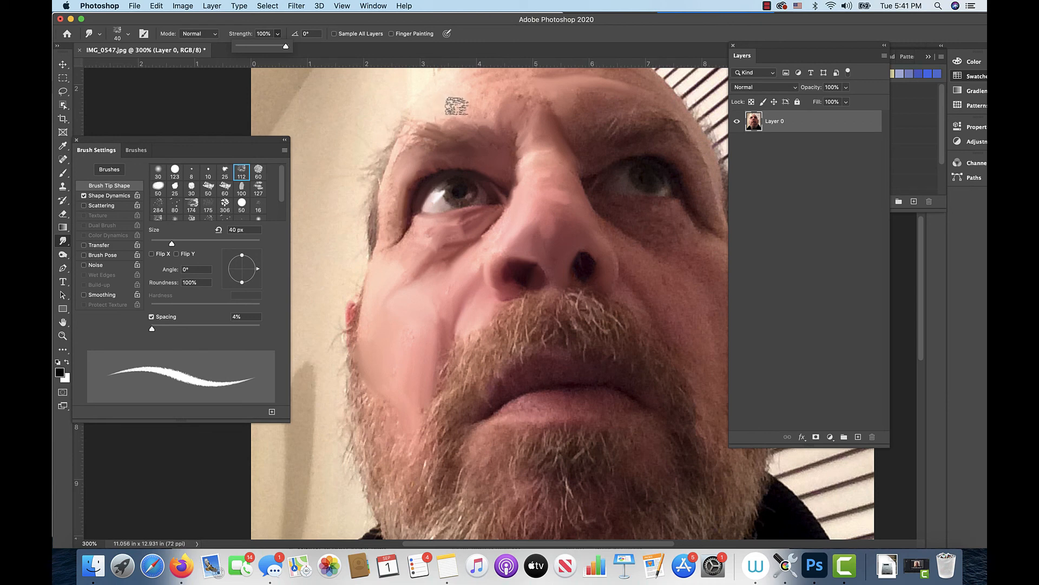
left_click(457, 108)
mouse_move(453, 109)
left_mouse_down()
mouse_move(450, 108)
mouse_move(428, 115)
mouse_move(471, 114)
mouse_move(415, 129)
mouse_move(446, 107)
mouse_move(497, 105)
mouse_move(425, 122)
mouse_move(489, 103)
mouse_move(502, 88)
mouse_move(484, 96)
mouse_move(571, 88)
mouse_move(462, 115)
mouse_move(506, 107)
left_mouse_up()
left_click_drag(488, 257, 502, 242)
mouse_move(536, 160)
left_mouse_down()
mouse_move(542, 213)
mouse_move(535, 195)
mouse_move(553, 188)
mouse_move(549, 161)
mouse_move(548, 188)
mouse_move(542, 162)
mouse_move(537, 192)
mouse_move(552, 188)
mouse_move(536, 172)
mouse_move(544, 164)
mouse_move(546, 183)
mouse_move(551, 173)
mouse_move(594, 219)
mouse_move(547, 121)
mouse_move(582, 114)
mouse_move(587, 101)
mouse_move(576, 118)
mouse_move(637, 106)
mouse_move(566, 105)
mouse_move(602, 80)
mouse_move(568, 93)
mouse_move(628, 93)
mouse_move(599, 113)
mouse_move(641, 94)
mouse_move(622, 87)
mouse_move(650, 100)
mouse_move(620, 99)
left_mouse_up()
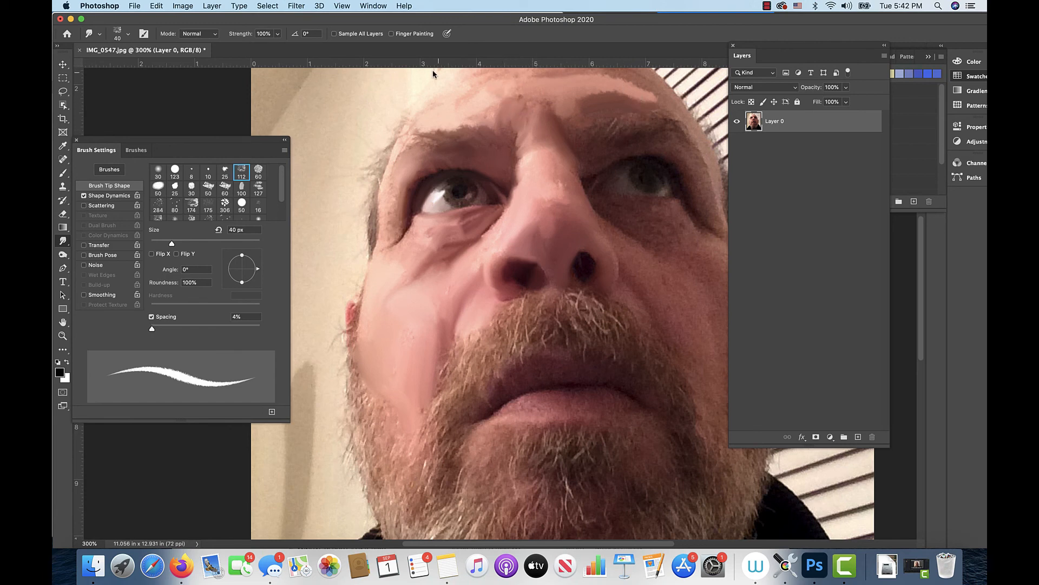
Step: Reduce the Smudge strength to 78% and blend the light patch on the forehead above the right eyebrow
left_click(278, 35)
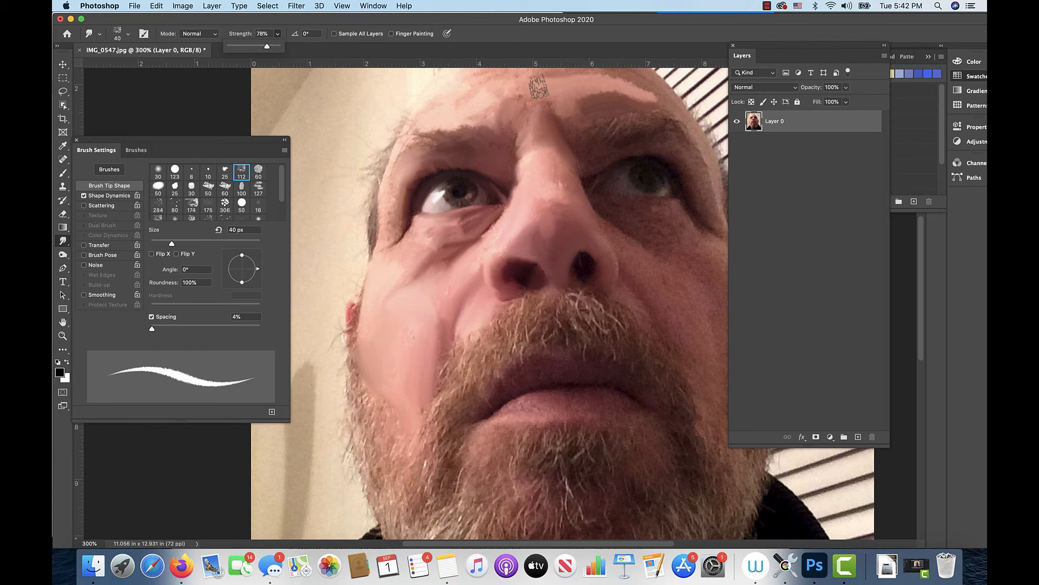
left_click(579, 94)
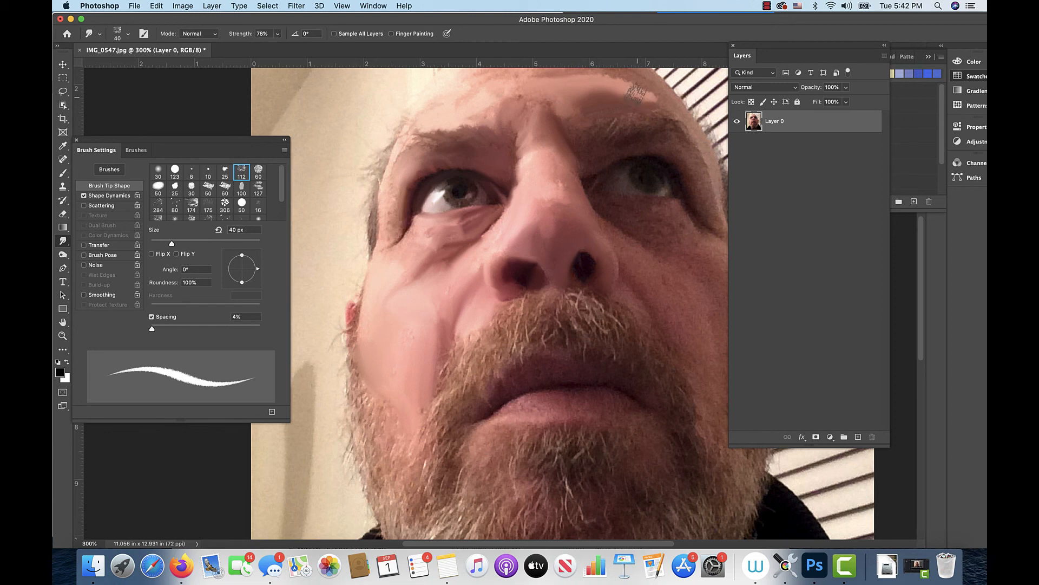
mouse_move(638, 94)
left_mouse_down()
mouse_move(611, 82)
mouse_move(632, 93)
left_mouse_up()
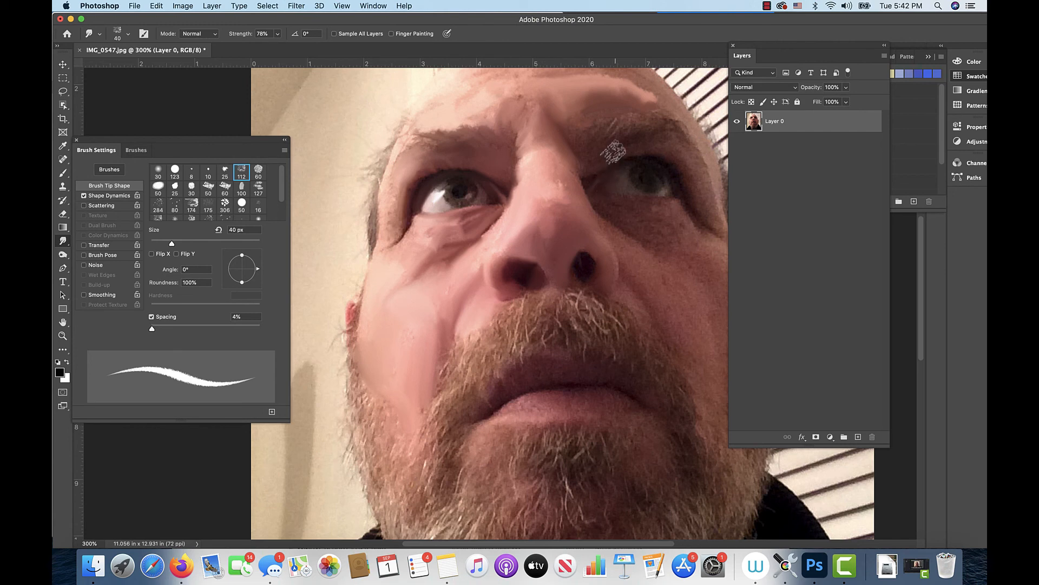
Step: Reduce the Smudge strength to 64% and smooth the forehead and the hair along the left temple
left_click(278, 34)
left_click(624, 80)
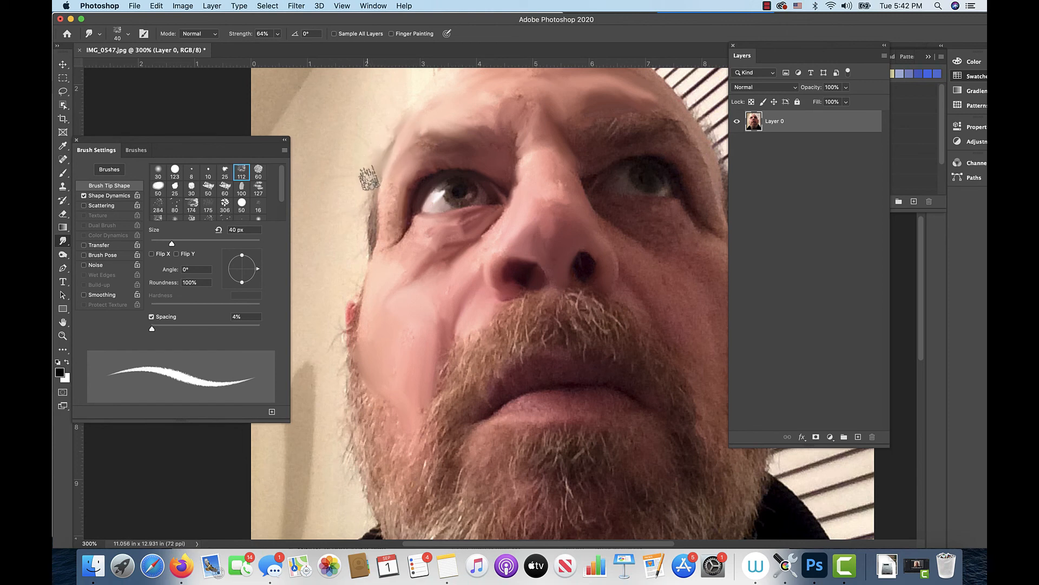
mouse_move(370, 222)
left_mouse_down()
mouse_move(374, 173)
mouse_move(410, 117)
left_mouse_up()
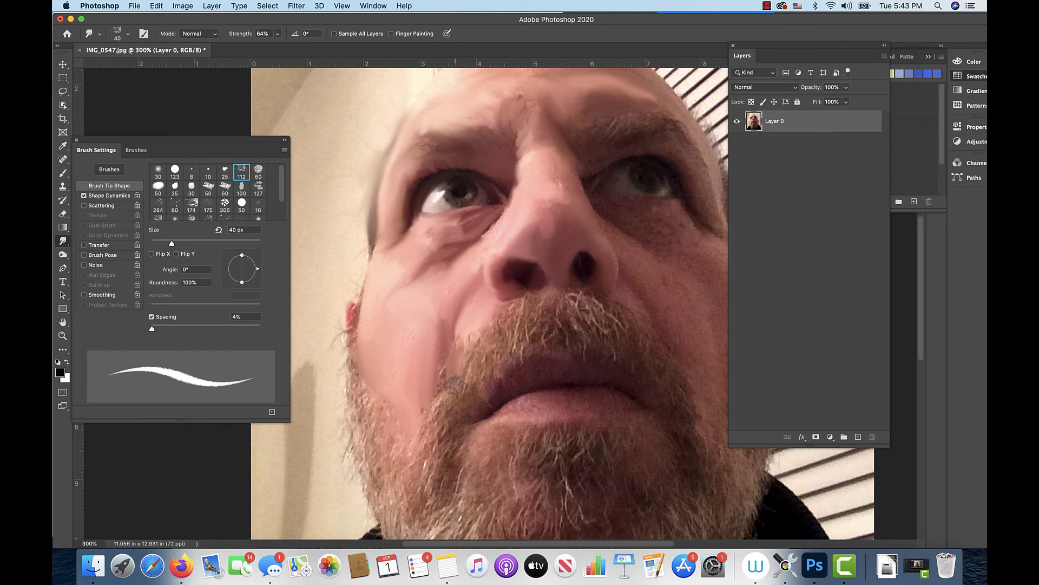
Step: Smudge the mustache, raising the strength to 91%, and blend the beard along the left jaw and below the lip
mouse_move(466, 355)
left_mouse_down()
mouse_move(492, 325)
mouse_move(503, 336)
mouse_move(530, 301)
mouse_move(526, 337)
mouse_move(538, 320)
mouse_move(539, 340)
mouse_move(551, 307)
mouse_move(573, 334)
mouse_move(556, 331)
mouse_move(488, 356)
left_mouse_up()
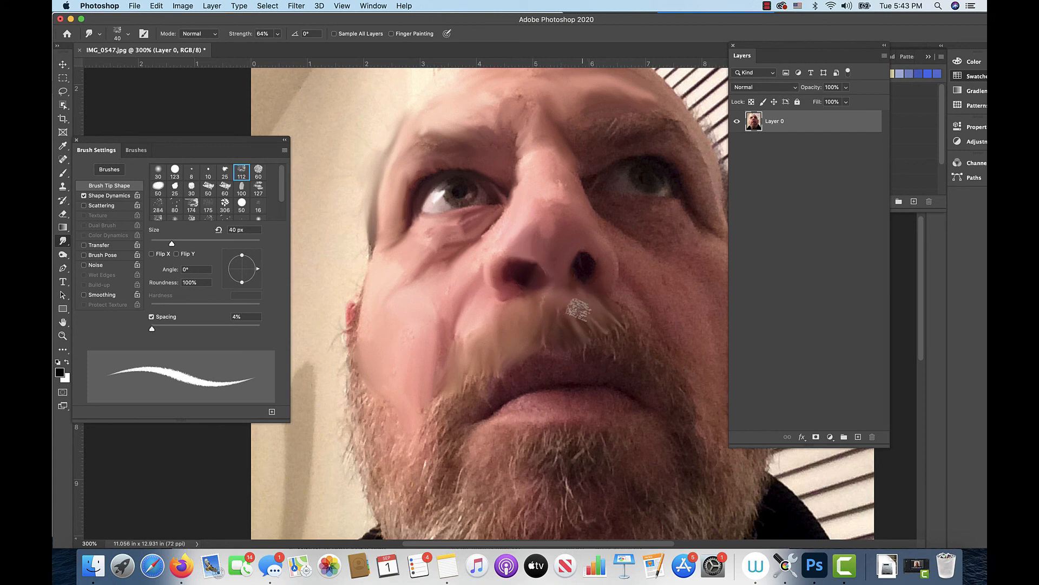
left_click(278, 34)
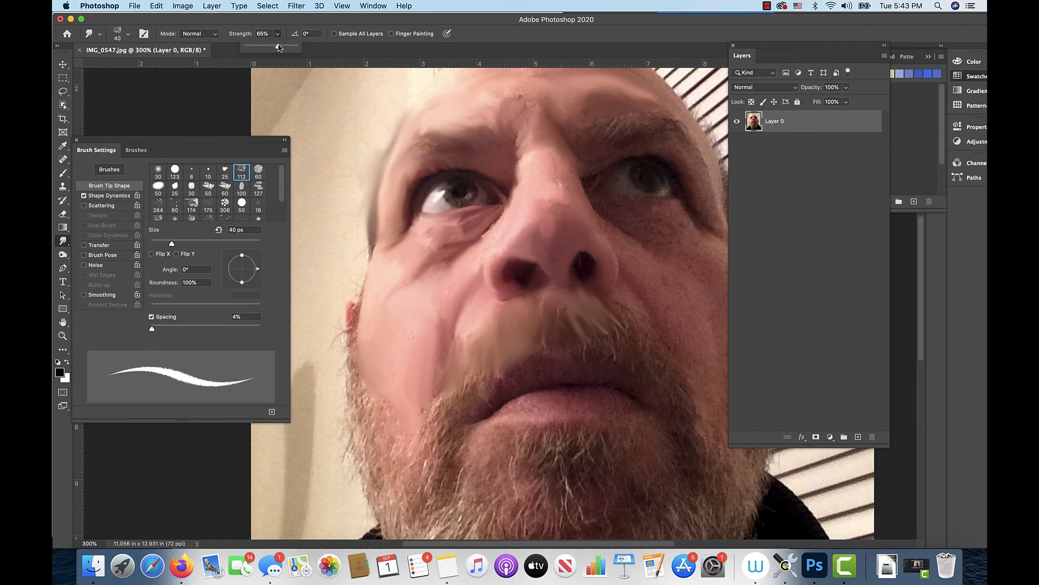
mouse_move(590, 308)
left_mouse_down()
mouse_move(611, 323)
mouse_move(592, 305)
mouse_move(587, 325)
mouse_move(617, 308)
mouse_move(631, 325)
mouse_move(593, 350)
mouse_move(569, 345)
mouse_move(567, 332)
left_mouse_up()
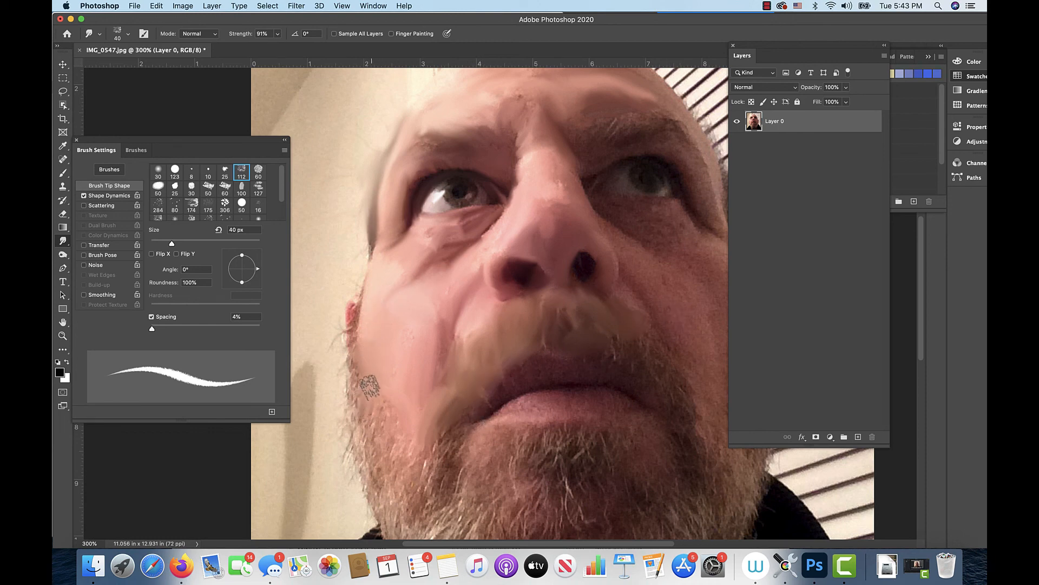
mouse_move(390, 418)
left_mouse_down()
mouse_move(389, 460)
mouse_move(423, 470)
mouse_move(426, 457)
mouse_move(431, 486)
mouse_move(451, 432)
left_mouse_up()
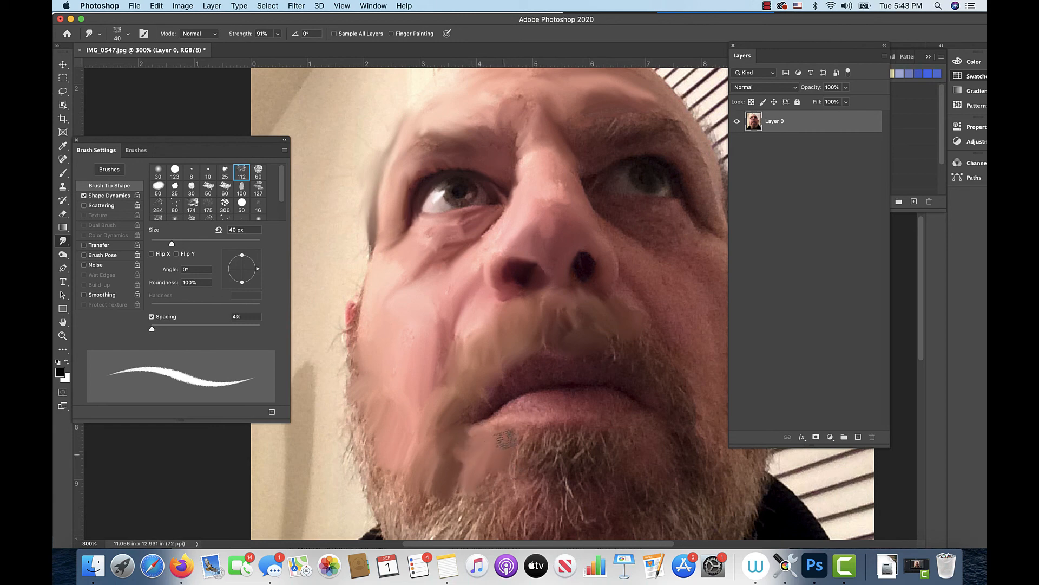
mouse_move(507, 433)
left_mouse_down()
mouse_move(495, 496)
mouse_move(490, 482)
left_mouse_up()
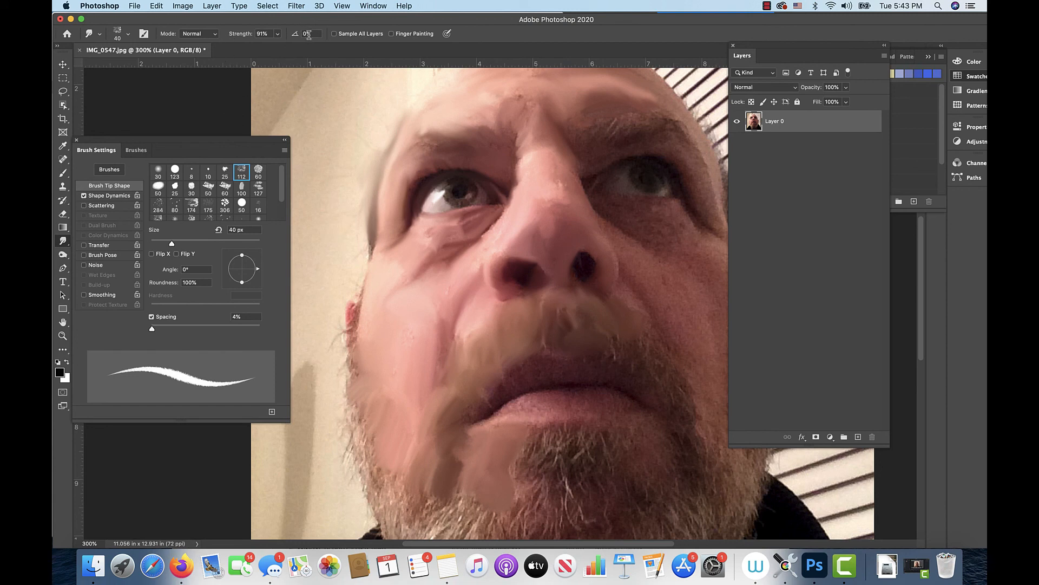
Step: Set the Smudge strength to 100% and streak the chin beard with the hard round 50 brush tip resized to 16 px
left_click(279, 35)
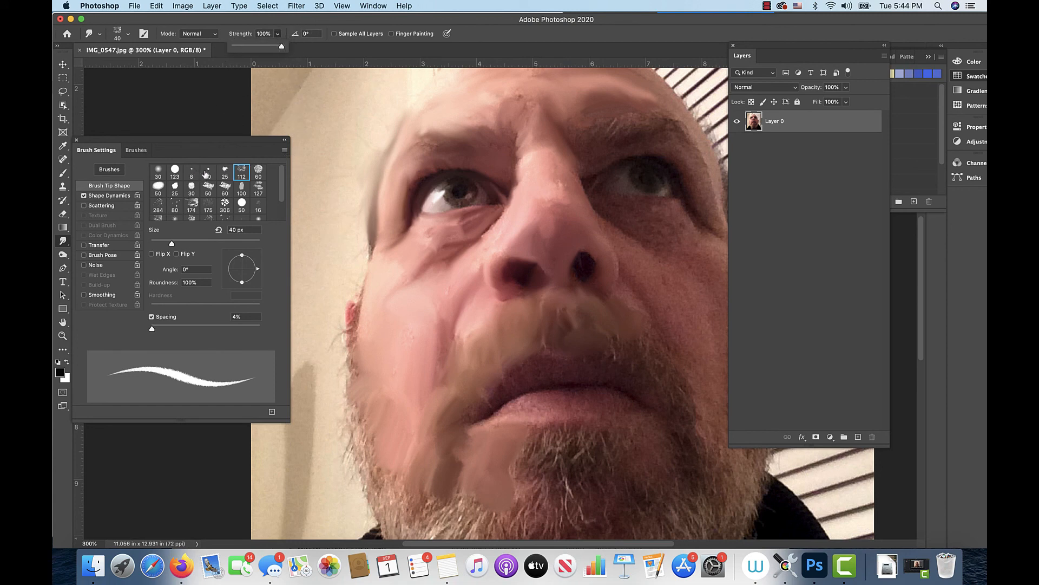
left_click(242, 202)
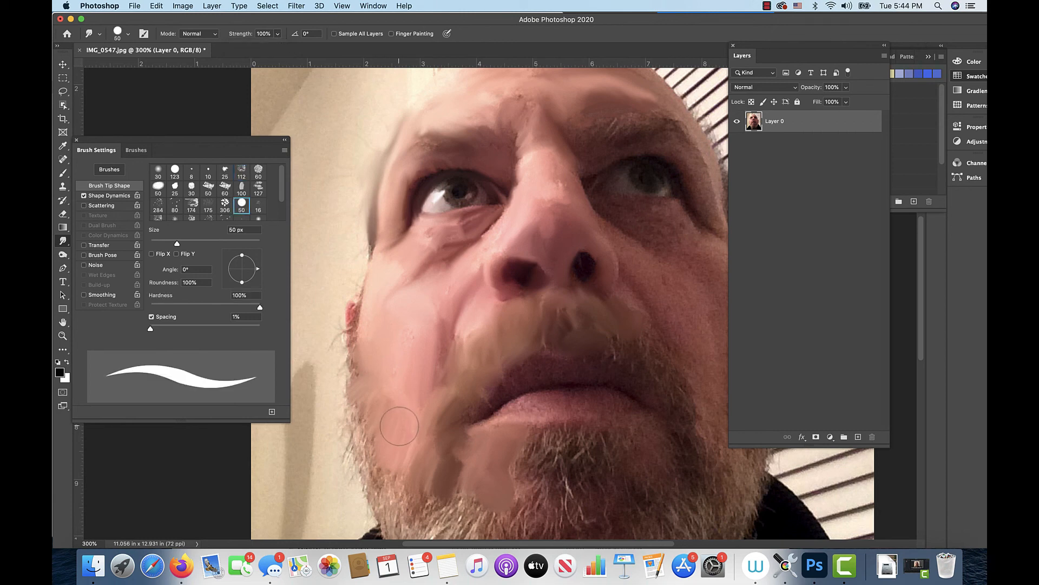
left_click_drag(179, 244, 160, 245)
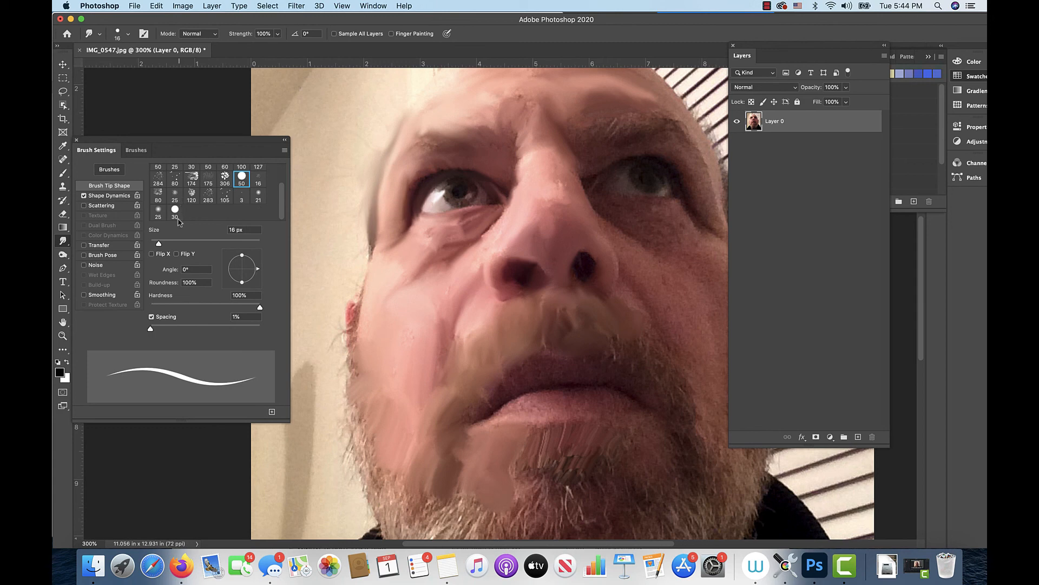
Step: Choose the textured 120 brush tip, reduce its size to 42 px, and smudge the chin beard below the lip
left_click(196, 194)
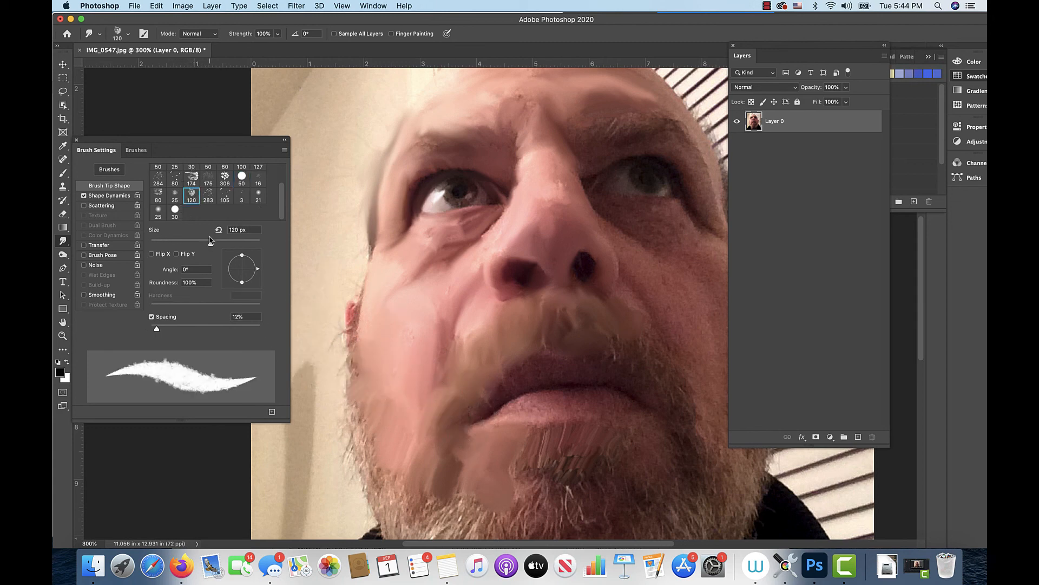
left_click_drag(211, 240, 173, 247)
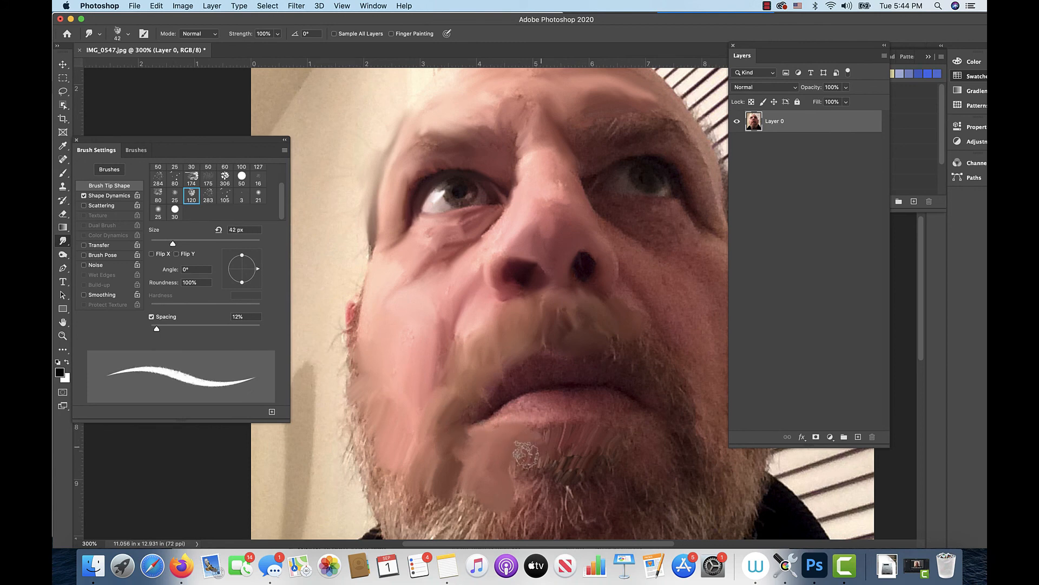
mouse_move(551, 445)
left_mouse_down()
mouse_move(589, 434)
mouse_move(569, 464)
mouse_move(592, 463)
mouse_move(557, 442)
mouse_move(531, 454)
mouse_move(544, 435)
mouse_move(535, 454)
mouse_move(547, 456)
mouse_move(525, 469)
left_mouse_up()
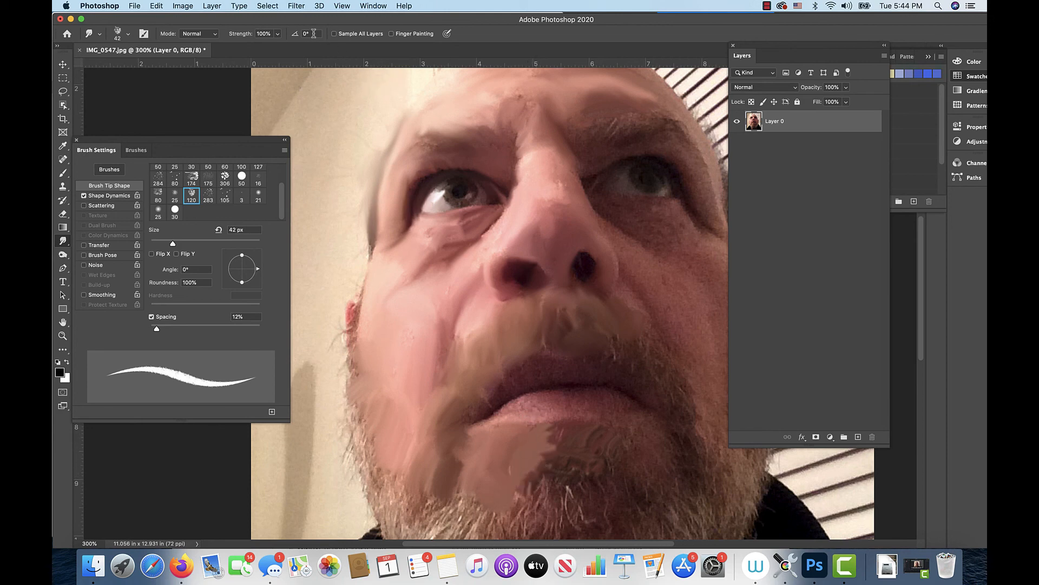
Step: Lower the Smudge strength to 65% and blend the chin, the lower lip and the beard toward the right jaw
left_click(277, 34)
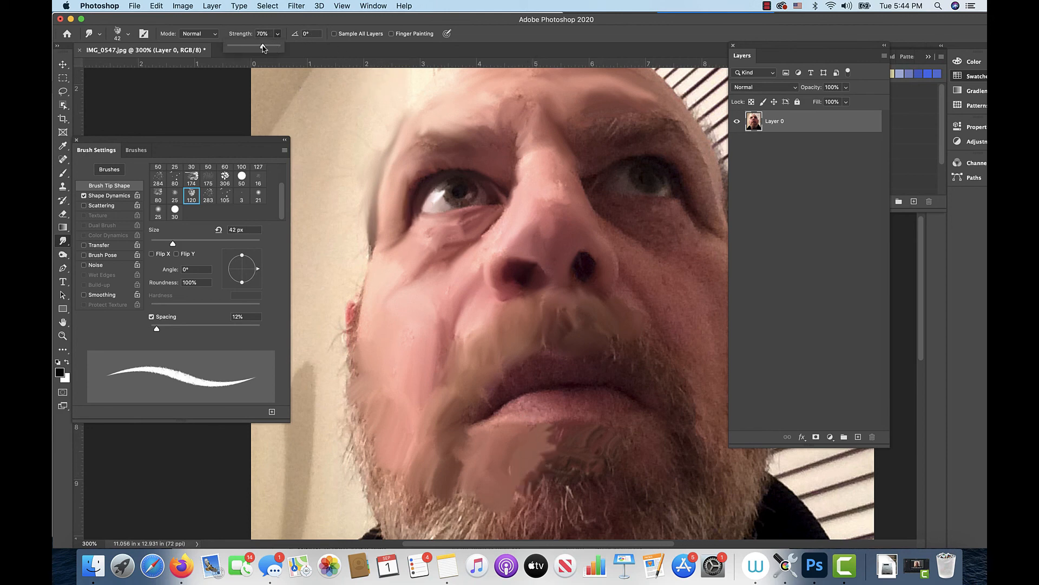
mouse_move(547, 438)
left_mouse_down()
mouse_move(535, 483)
mouse_move(525, 463)
mouse_move(551, 438)
mouse_move(524, 441)
mouse_move(530, 458)
mouse_move(491, 458)
mouse_move(530, 455)
mouse_move(547, 439)
mouse_move(507, 443)
mouse_move(533, 465)
mouse_move(503, 462)
left_mouse_up()
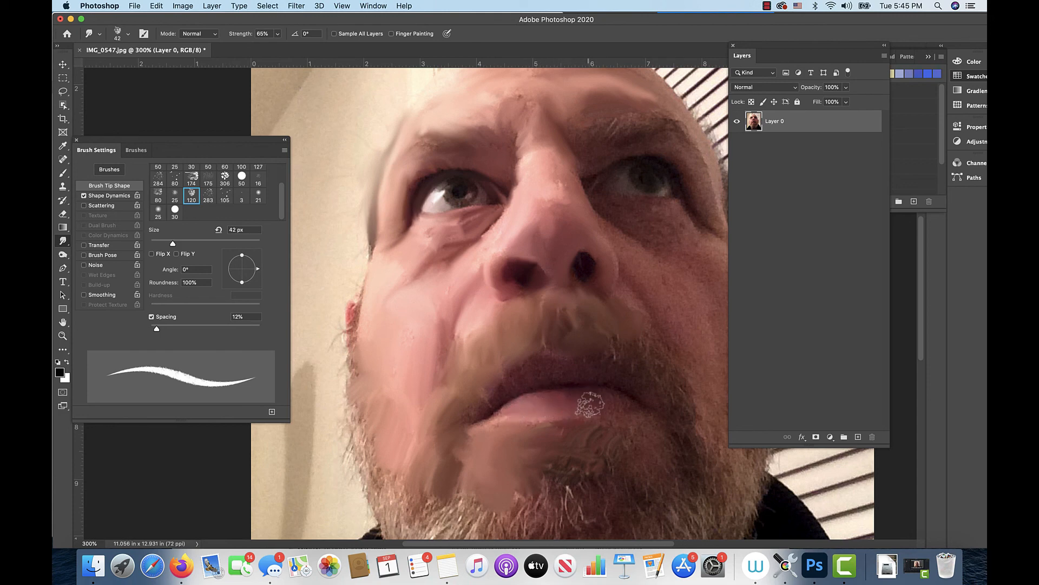
left_click_drag(600, 417, 516, 421)
mouse_move(610, 423)
left_mouse_down()
mouse_move(643, 411)
mouse_move(648, 438)
mouse_move(654, 445)
mouse_move(652, 429)
mouse_move(669, 448)
mouse_move(650, 481)
mouse_move(620, 455)
mouse_move(611, 469)
mouse_move(599, 434)
mouse_move(632, 484)
mouse_move(606, 480)
mouse_move(601, 494)
mouse_move(578, 472)
mouse_move(594, 466)
mouse_move(585, 458)
mouse_move(561, 469)
mouse_move(558, 489)
mouse_move(534, 471)
mouse_move(551, 469)
mouse_move(551, 490)
mouse_move(525, 506)
mouse_move(518, 490)
mouse_move(566, 484)
mouse_move(576, 513)
mouse_move(535, 490)
mouse_move(521, 525)
mouse_move(529, 510)
mouse_move(540, 512)
mouse_move(533, 523)
mouse_move(559, 514)
mouse_move(593, 525)
mouse_move(557, 529)
mouse_move(592, 522)
mouse_move(621, 534)
mouse_move(649, 502)
mouse_move(688, 524)
mouse_move(705, 495)
left_mouse_up()
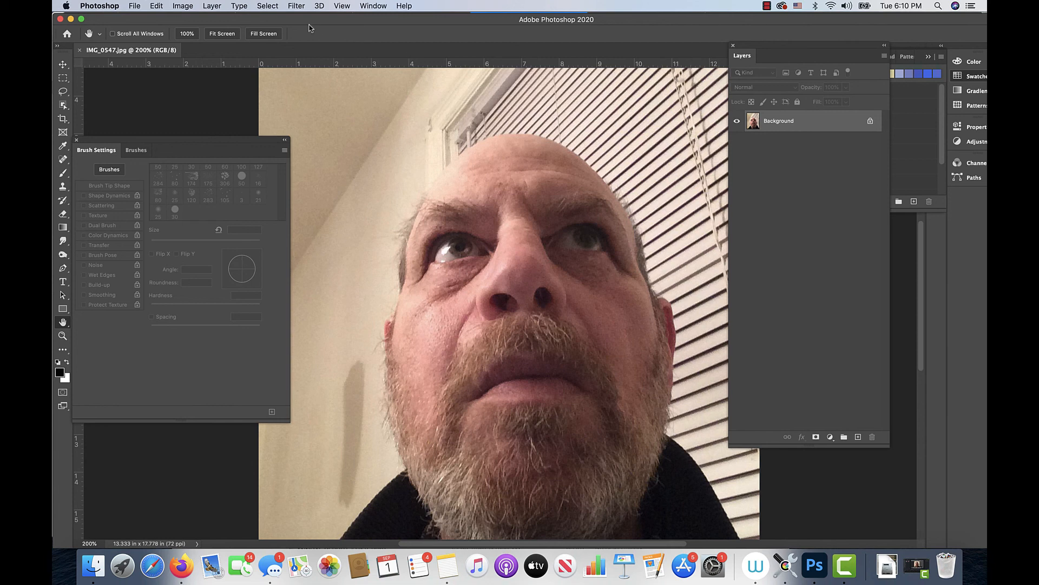
Step: Convert the portrait from RGB to Grayscale mode, discarding its color information
left_click(179, 4)
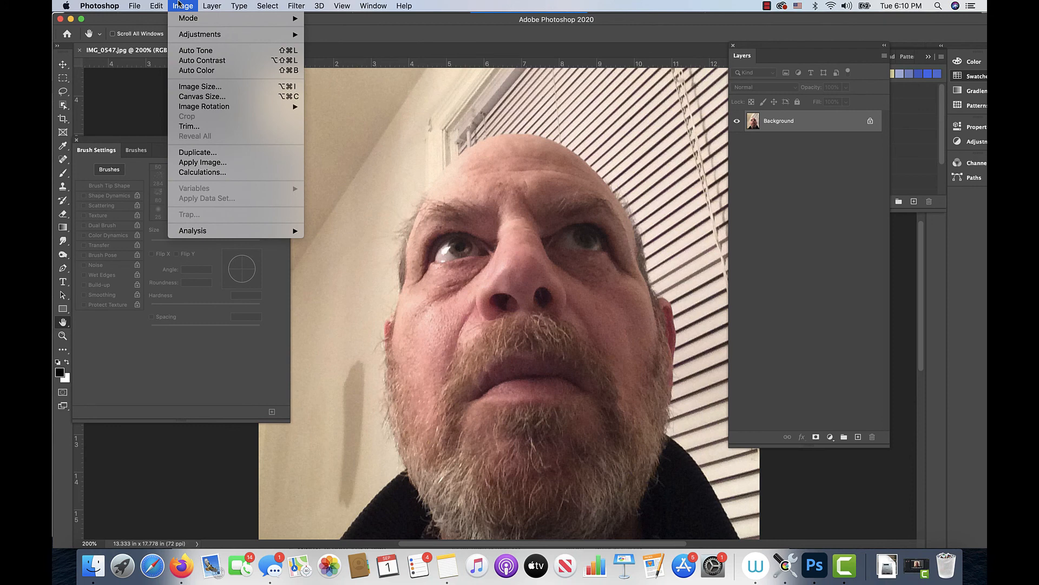
mouse_move(188, 21)
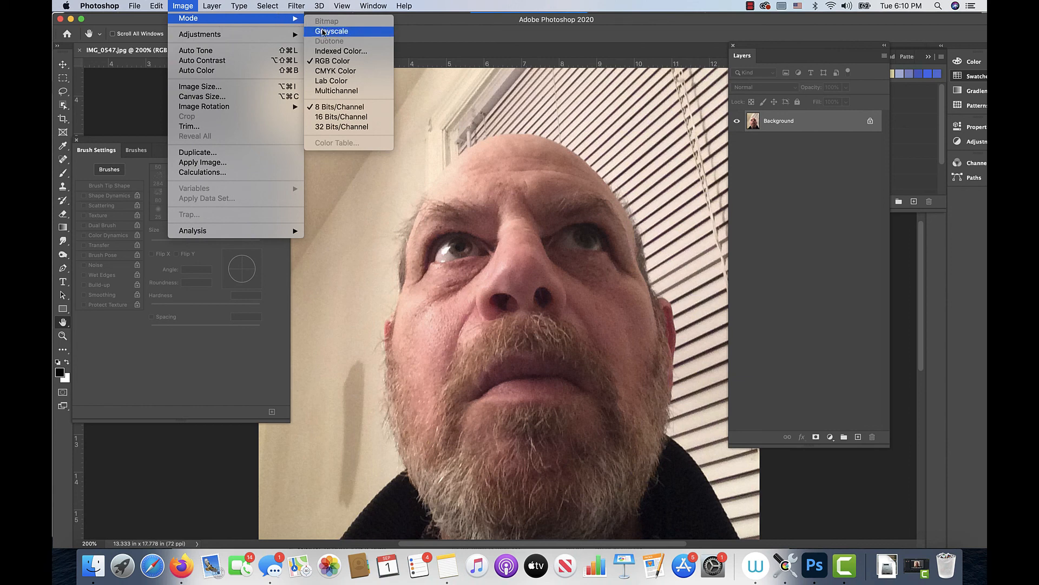
left_click(324, 33)
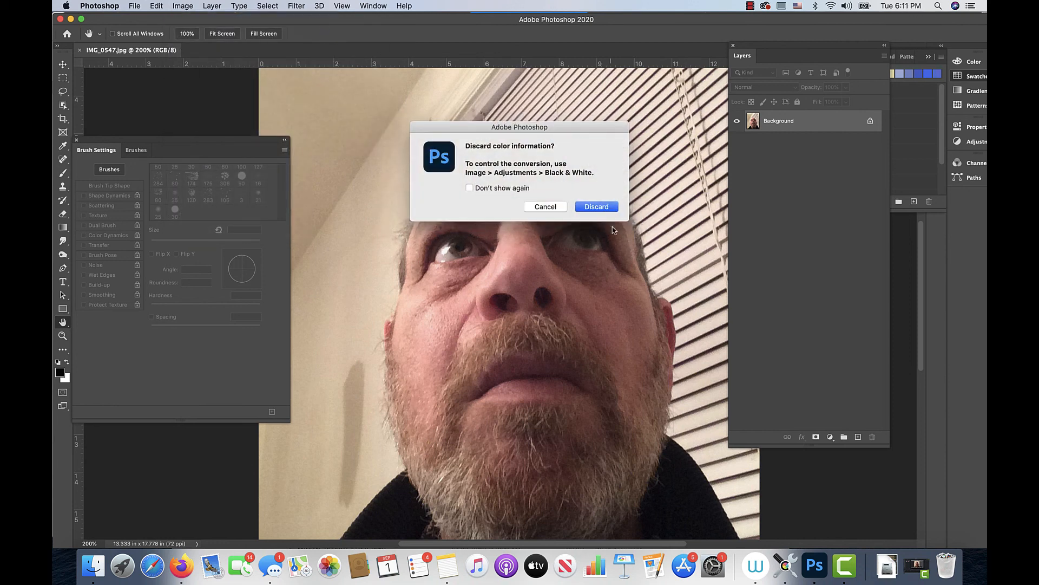
left_click(596, 207)
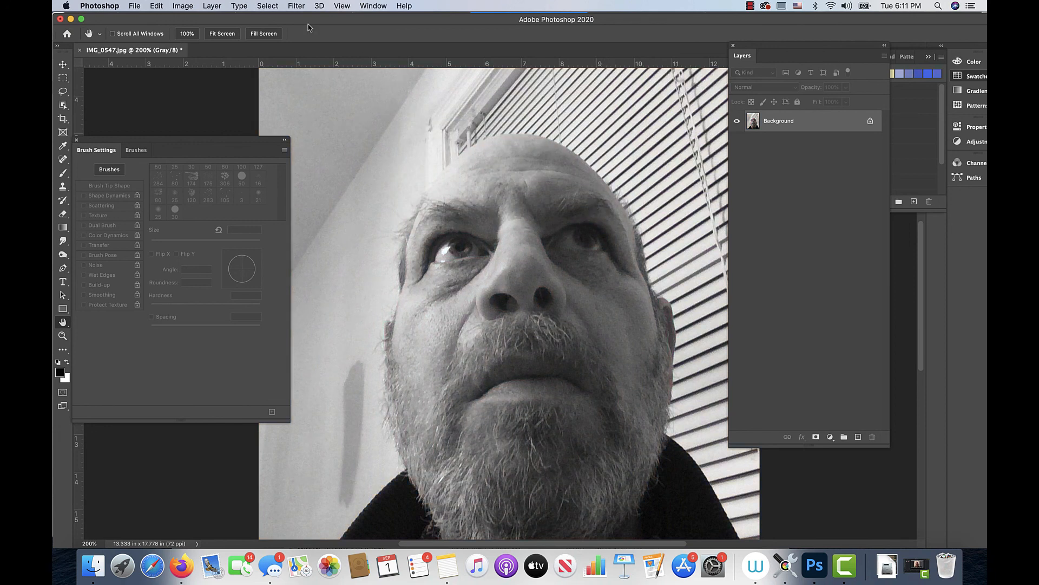
Step: Apply a Brightness/Contrast adjustment to the grayscale portrait using the legacy method with contrast at 22
left_click(182, 6)
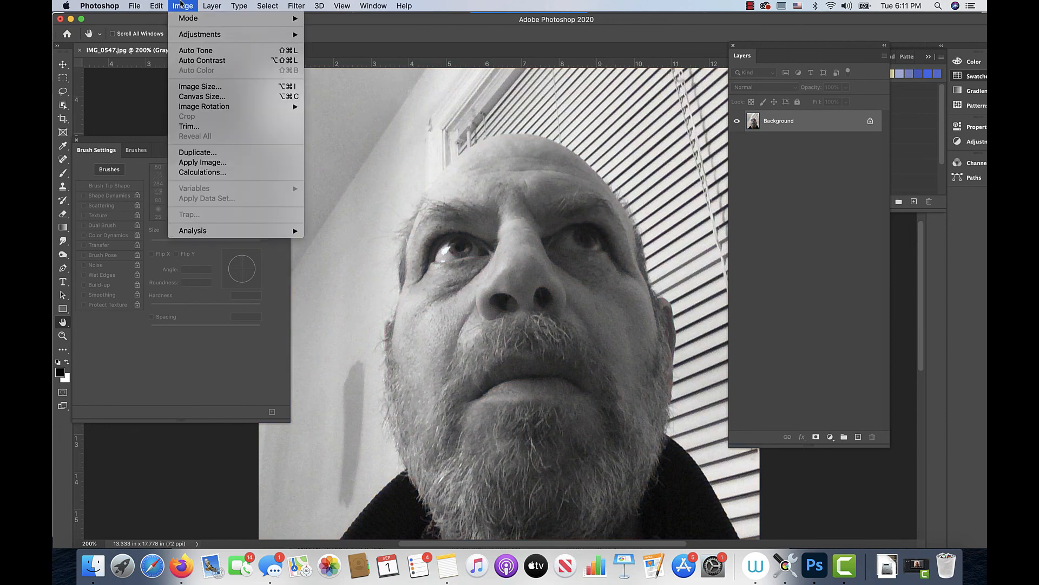
mouse_move(187, 37)
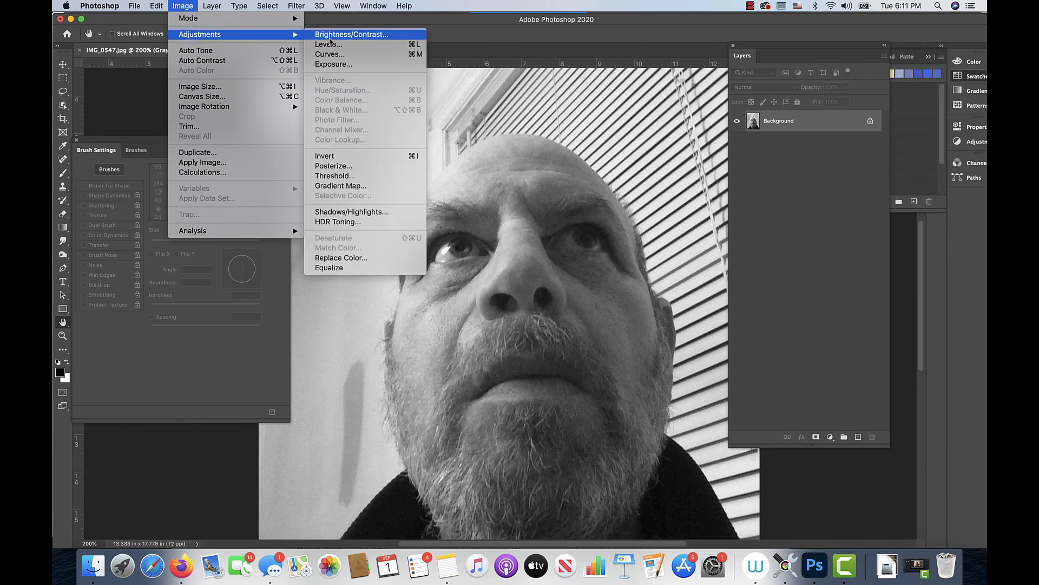
left_click(341, 34)
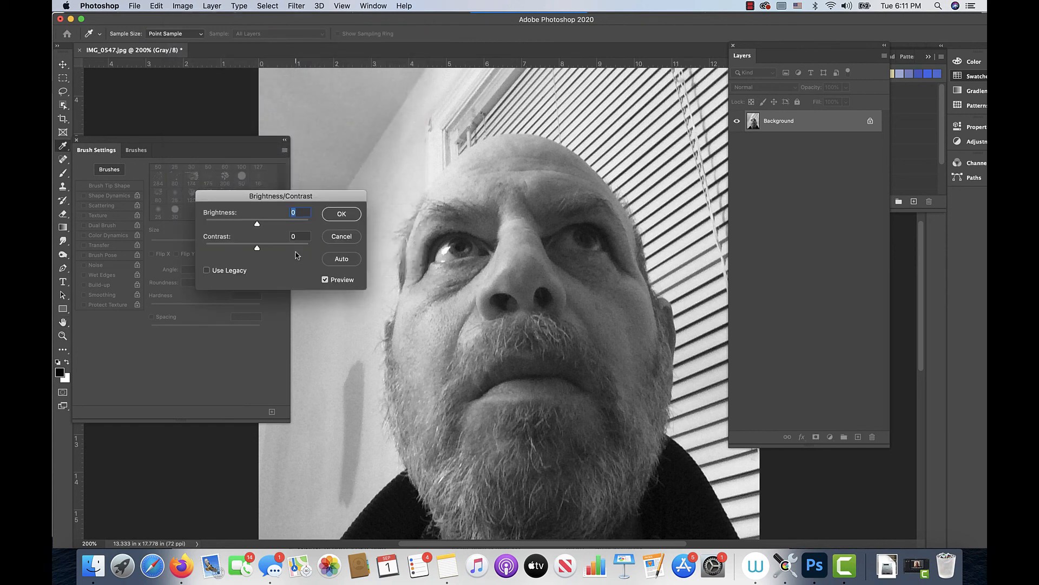
left_click(206, 270)
left_click_drag(257, 249, 270, 250)
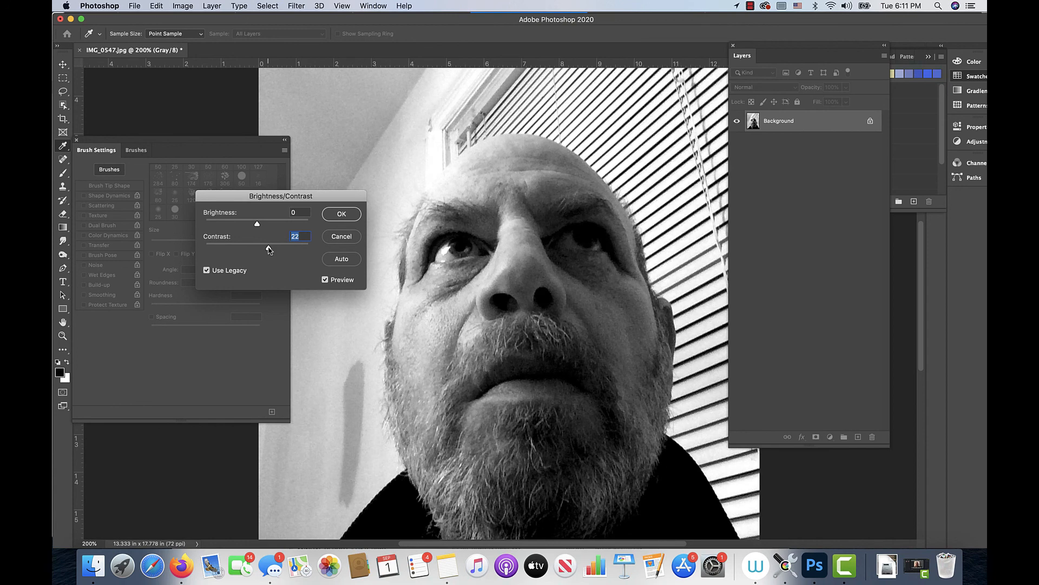
left_click(342, 213)
key("h")
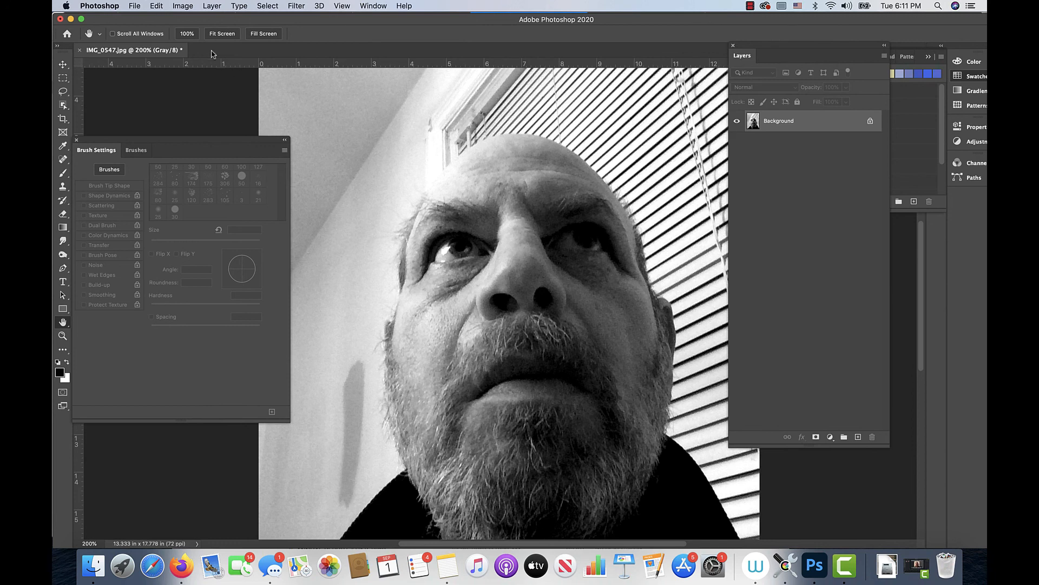
Step: Apply Shadows/Highlights to the portrait with shadows amount 0%, highlights amount 39%, brightness -7 and midtone +19
left_click(184, 6)
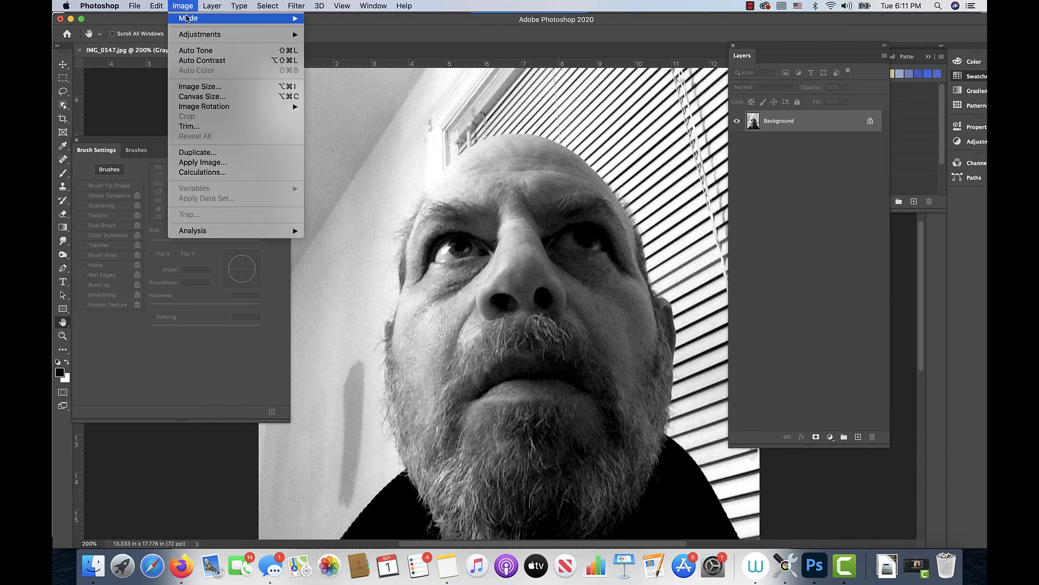
mouse_move(190, 36)
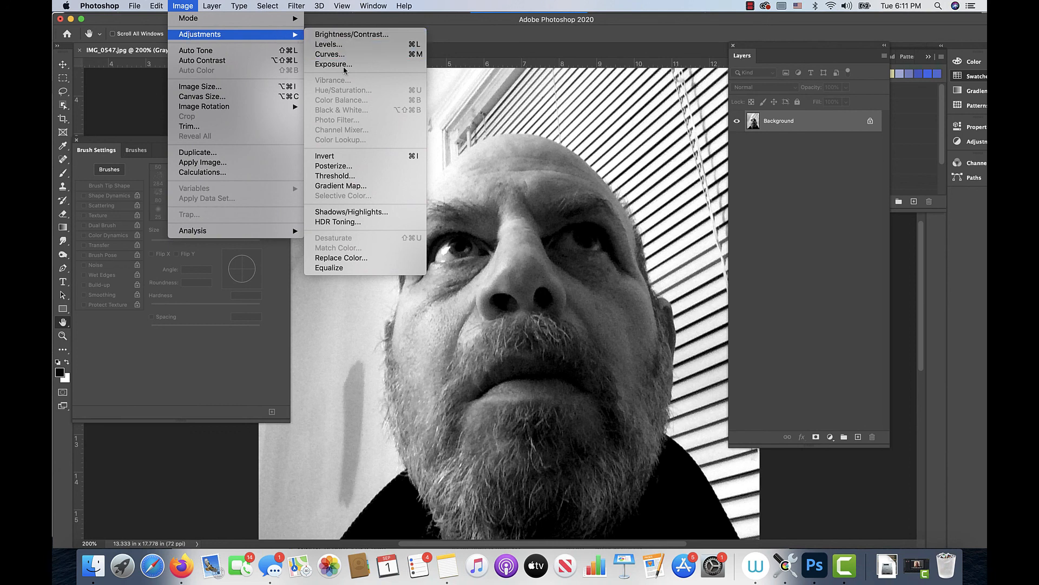
left_click(339, 213)
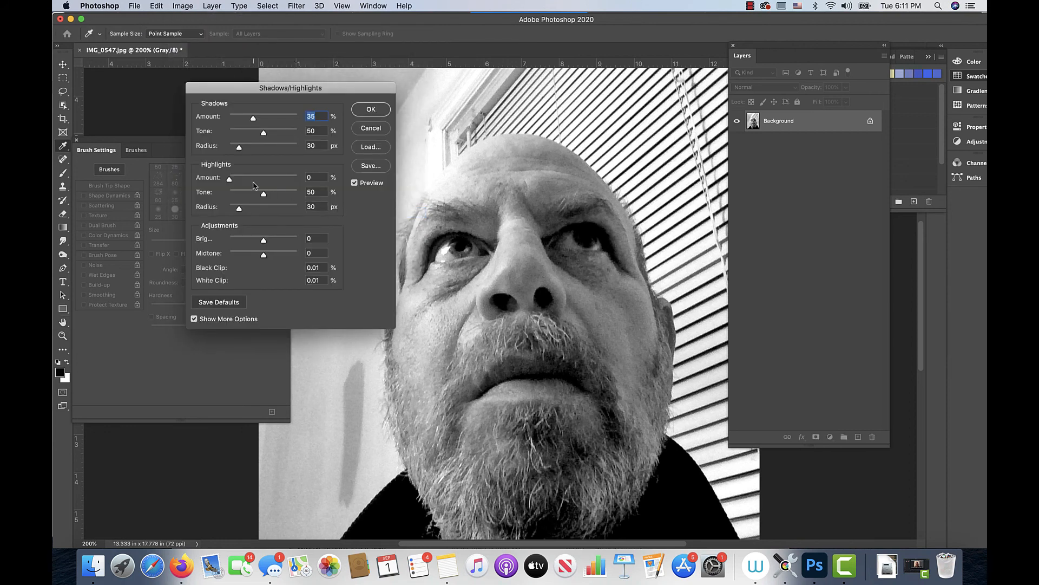
left_click_drag(254, 121, 229, 120)
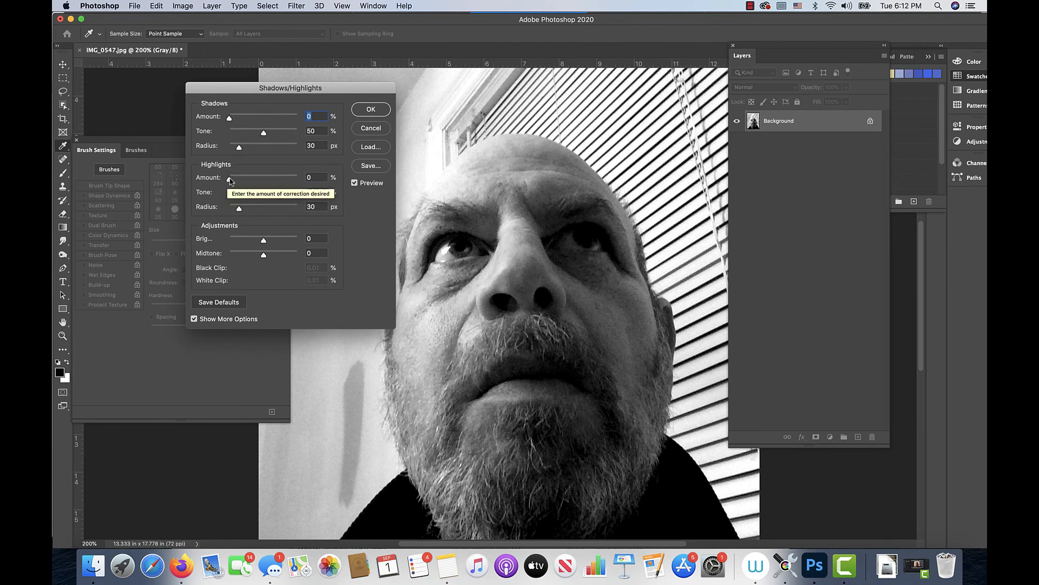
left_click_drag(229, 178, 253, 181)
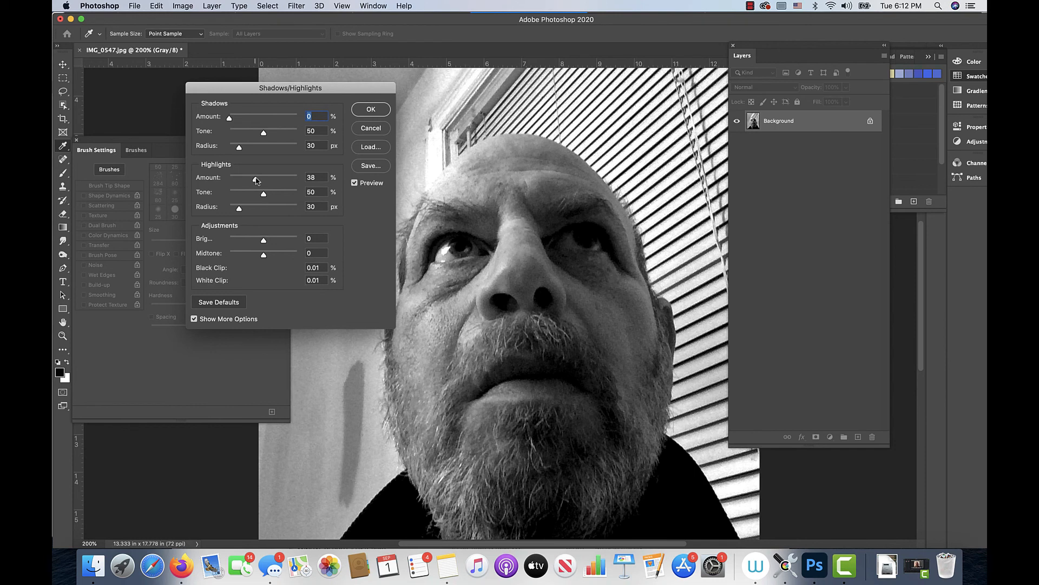
left_click_drag(256, 181, 257, 181)
mouse_move(264, 241)
left_mouse_down()
mouse_move(248, 242)
mouse_move(264, 242)
mouse_move(261, 256)
mouse_move(243, 256)
mouse_move(270, 256)
left_mouse_up()
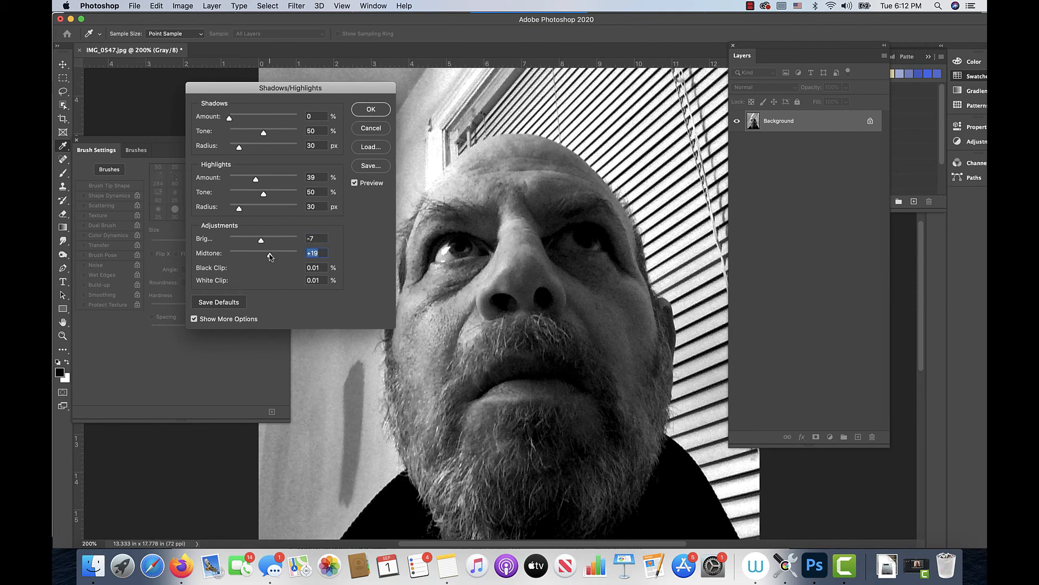
left_click(364, 109)
key("h")
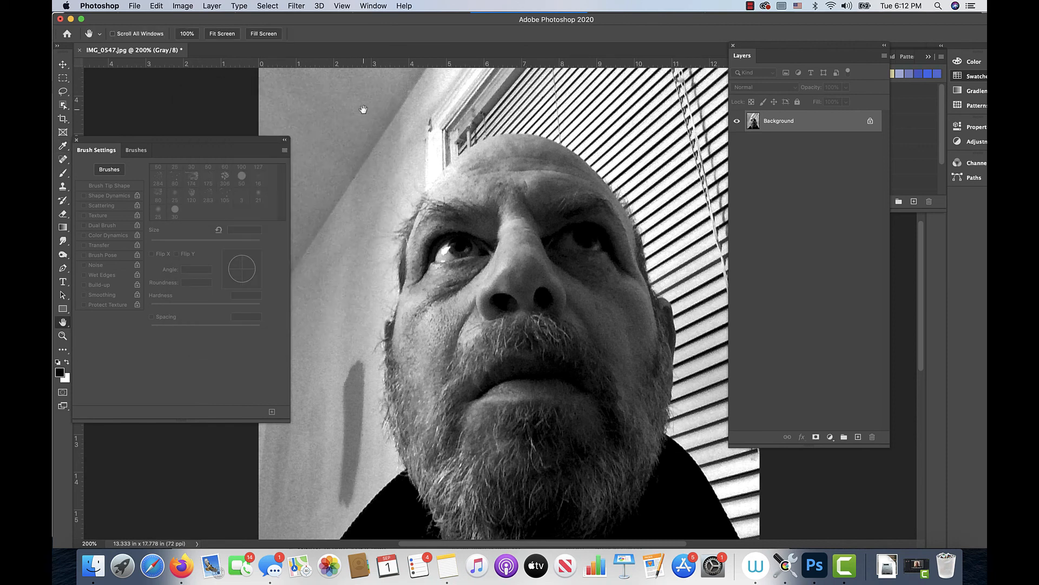
left_click_drag(363, 109, 298, 82)
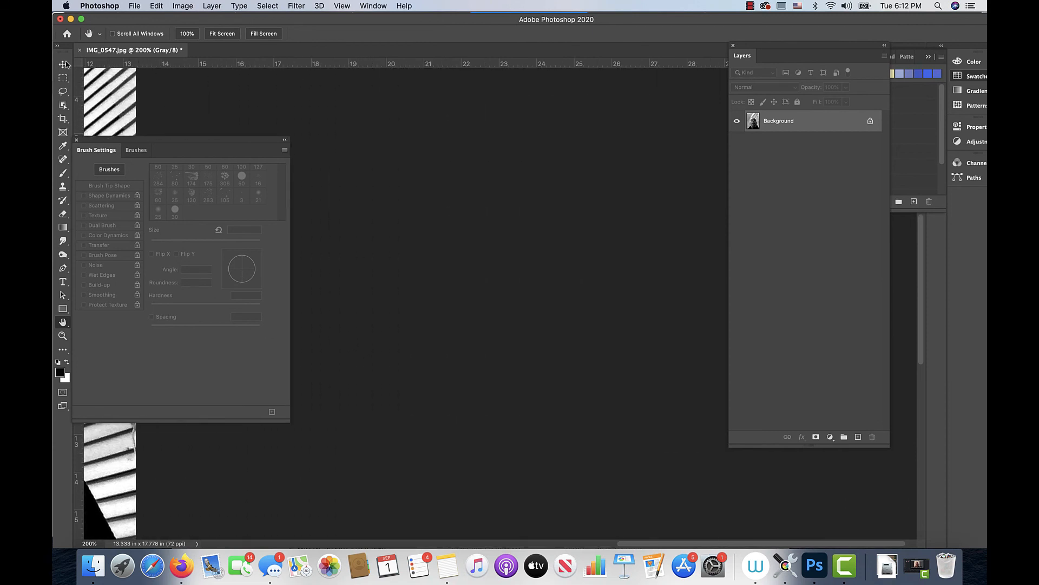
left_click_drag(111, 108, 694, 93)
left_click_drag(502, 192, 517, 199)
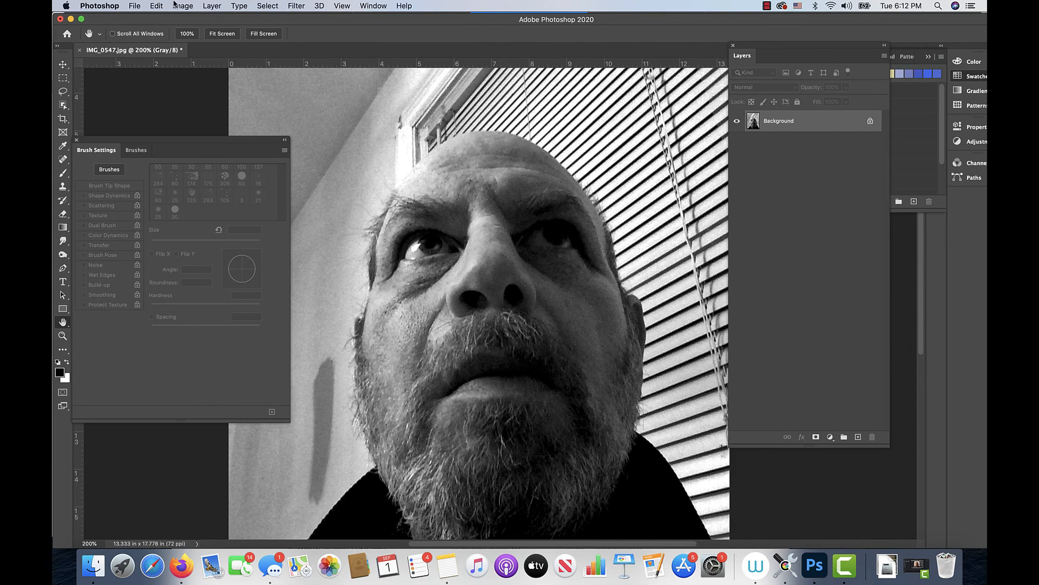
Step: Start a new document measured in pixels, with a width of 200 and a height of 200
left_click(135, 6)
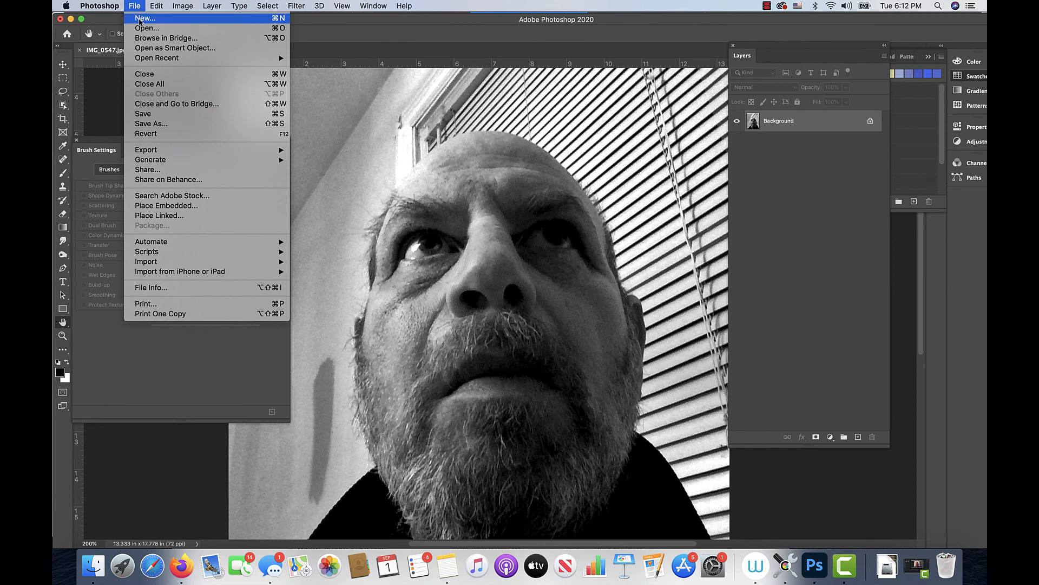
left_click(140, 19)
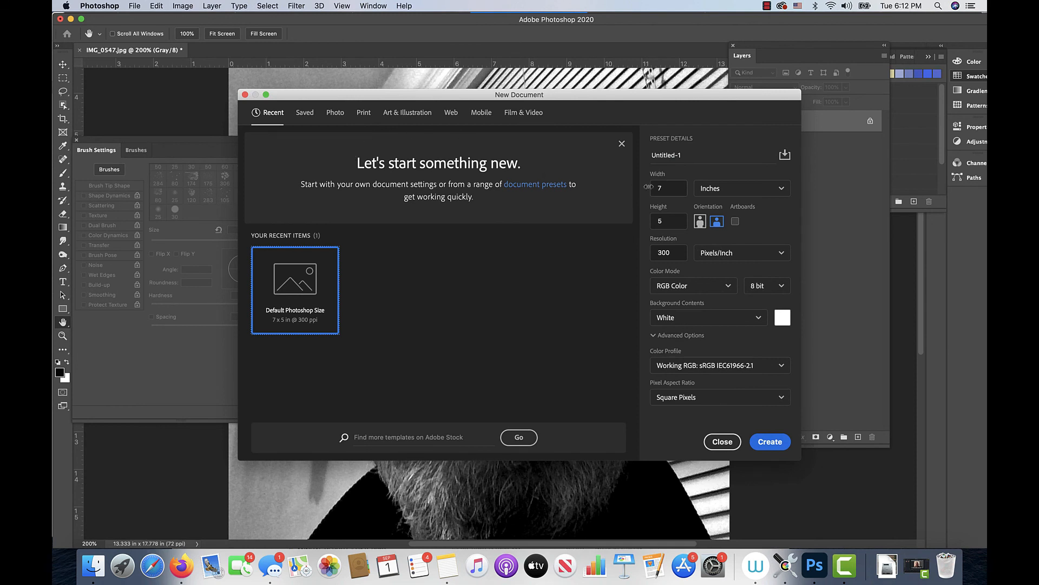
left_click(781, 191)
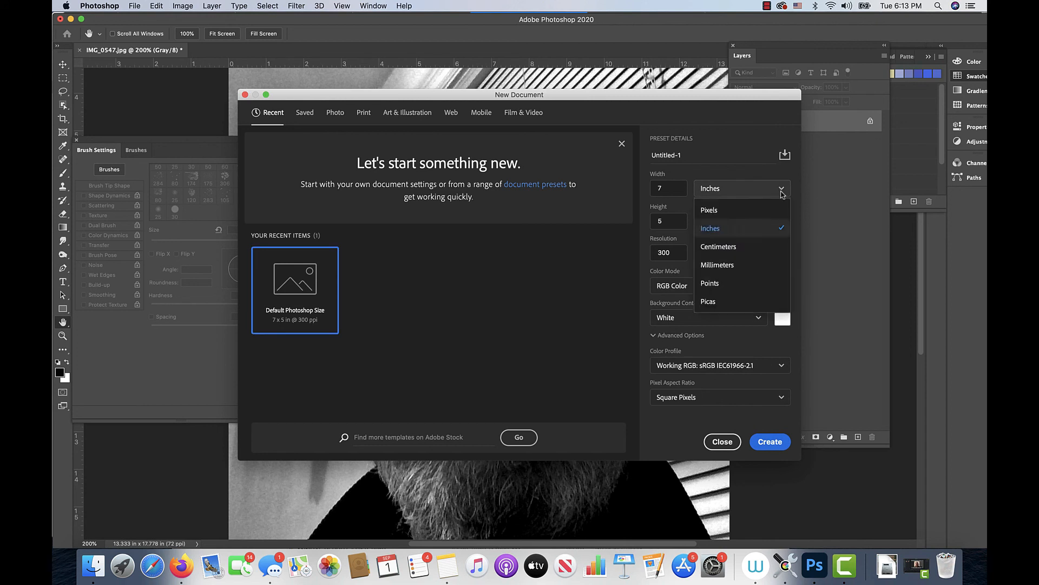
left_click(754, 213)
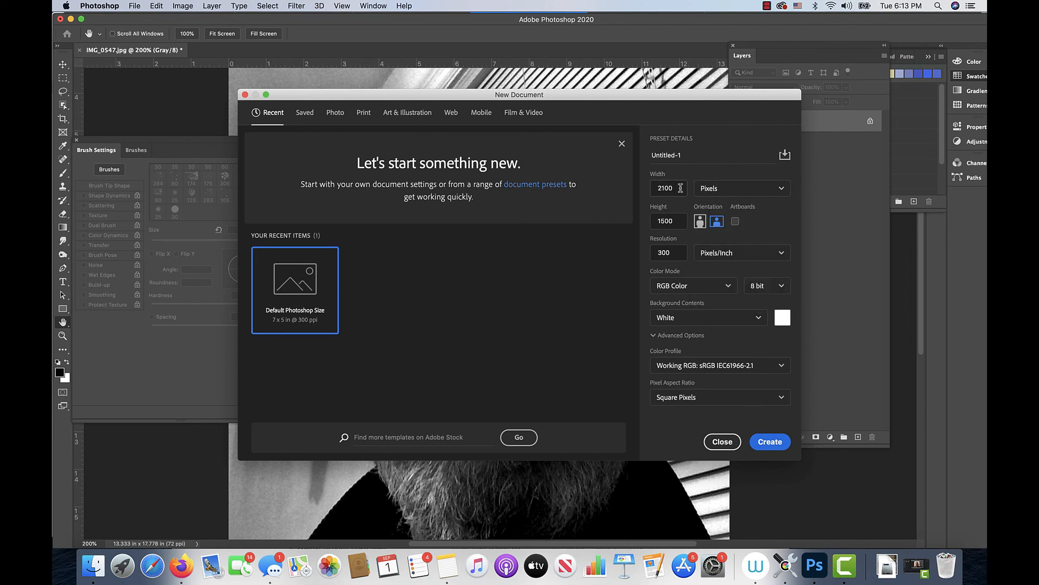
double_click(661, 188)
type("200")
key("Return")
left_click_drag(676, 221, 655, 219)
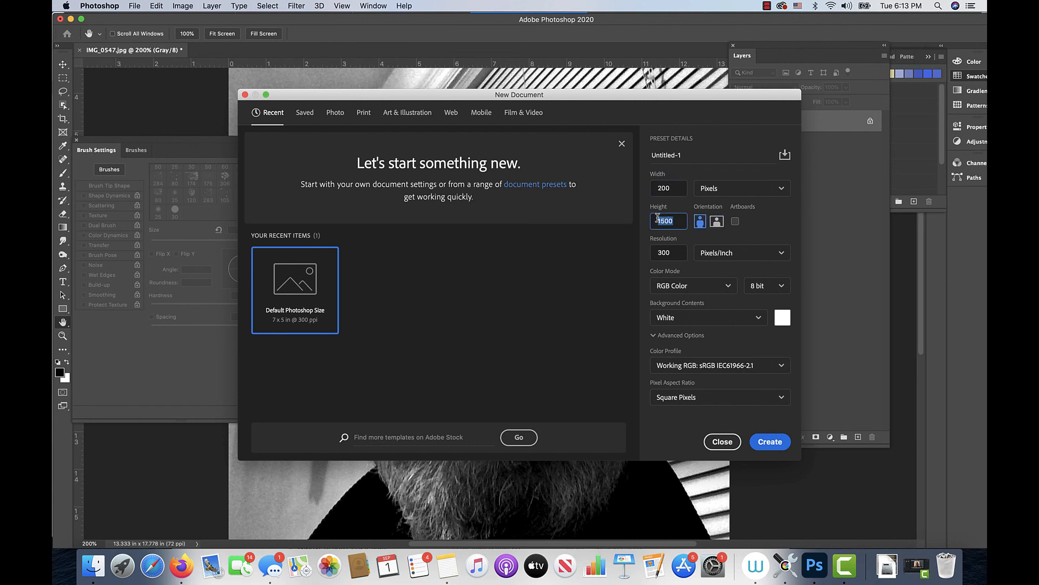
type("200")
Step: Set the new document's color mode to Grayscale and create it
left_click(727, 287)
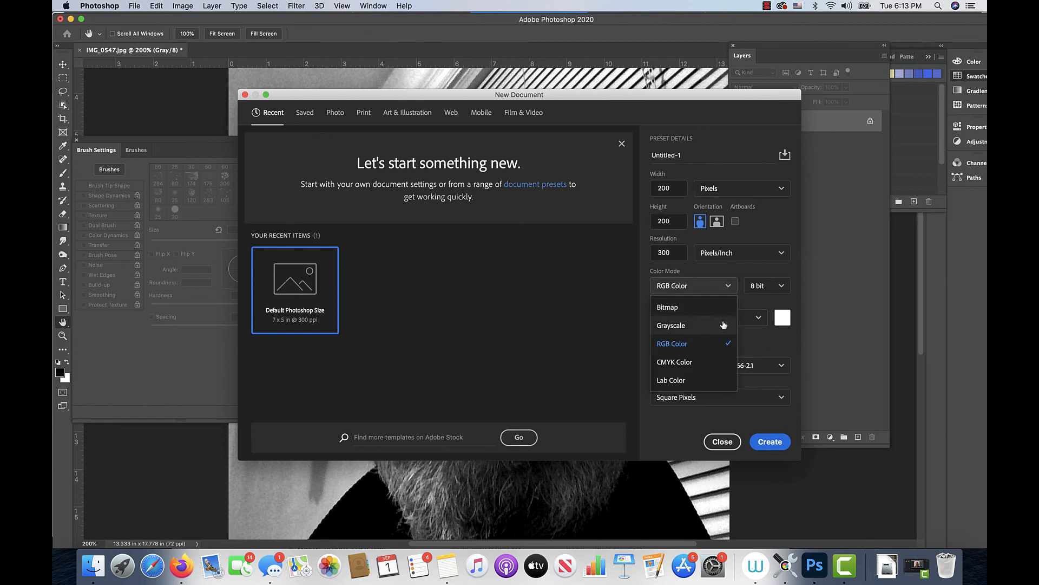
left_click(723, 326)
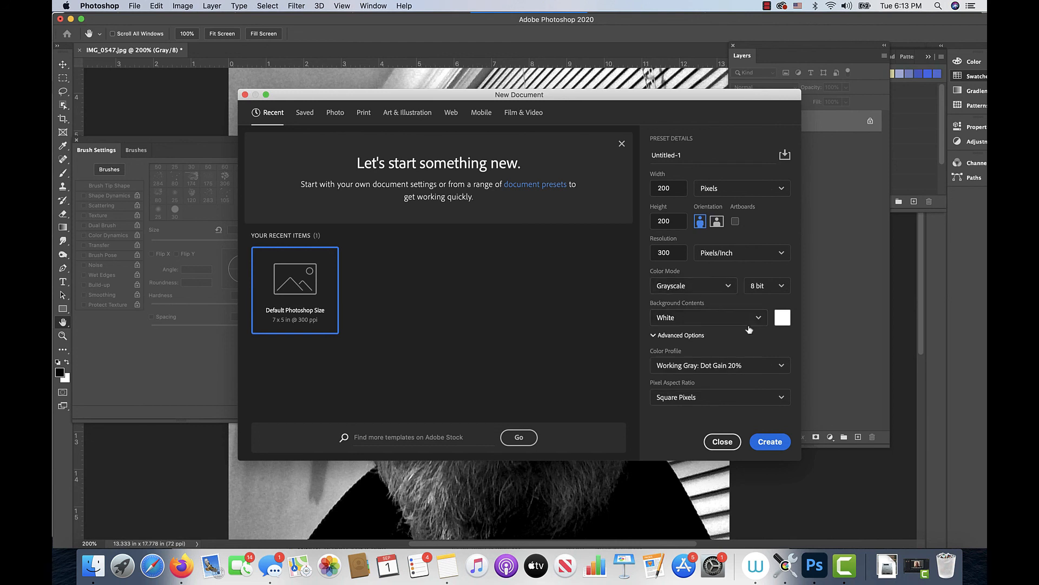
left_click(776, 442)
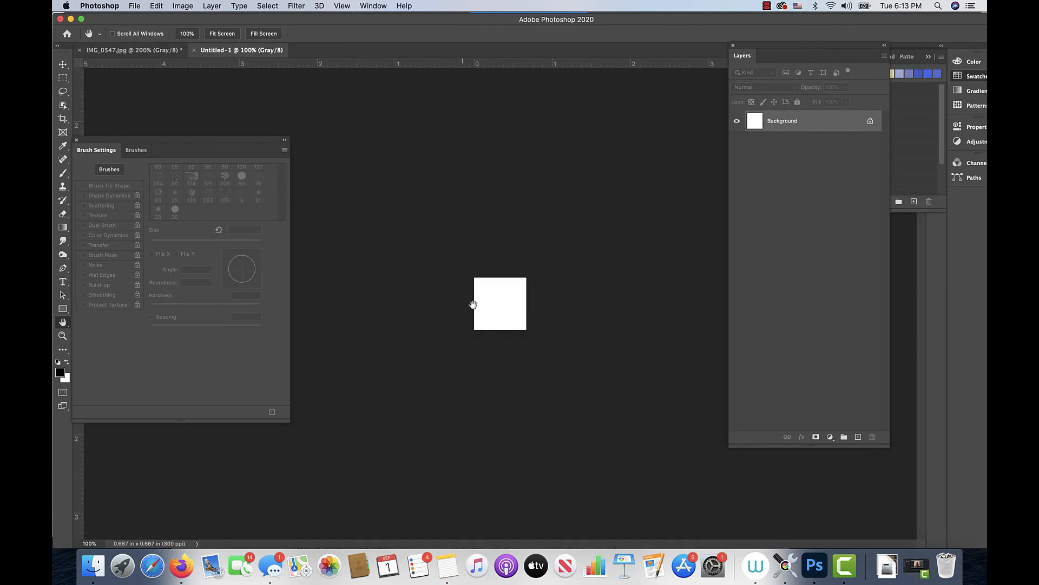
Step: Set up the Brush tool for the blank canvas with a 2 px tip and 31% spacing
left_click(62, 336)
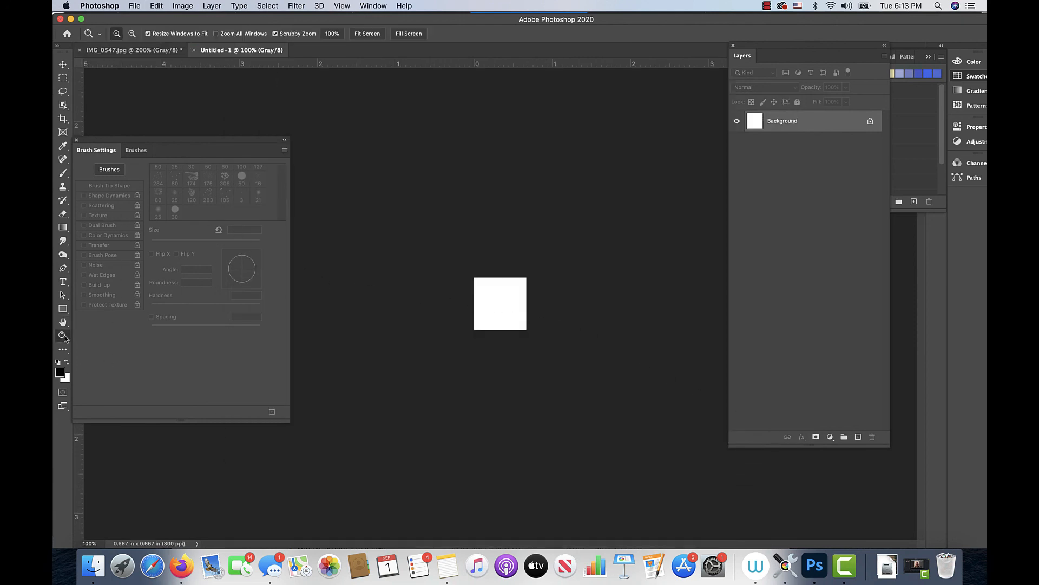
left_click(514, 302)
left_click(503, 308)
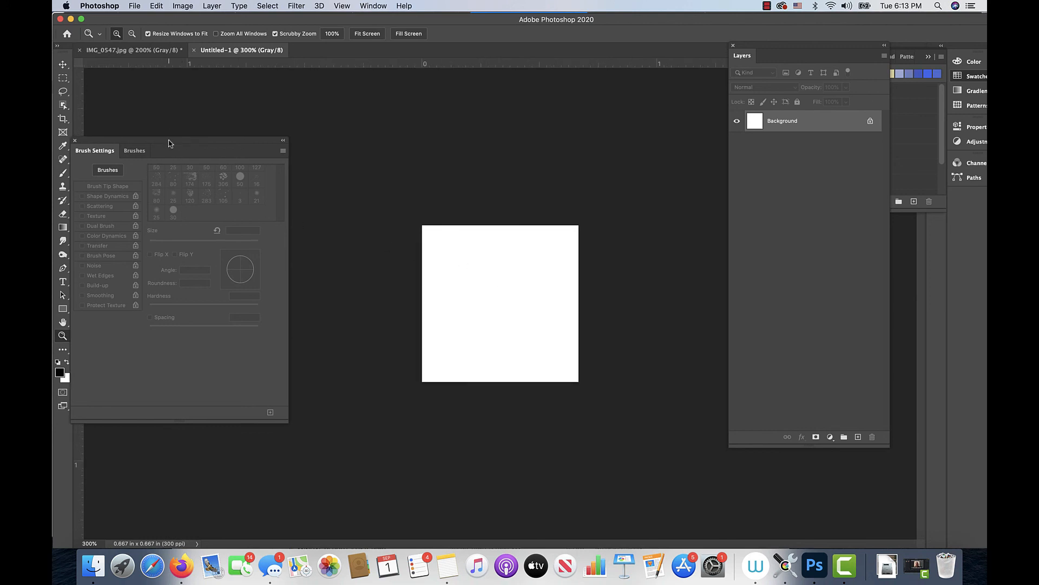
left_click_drag(172, 141, 188, 135)
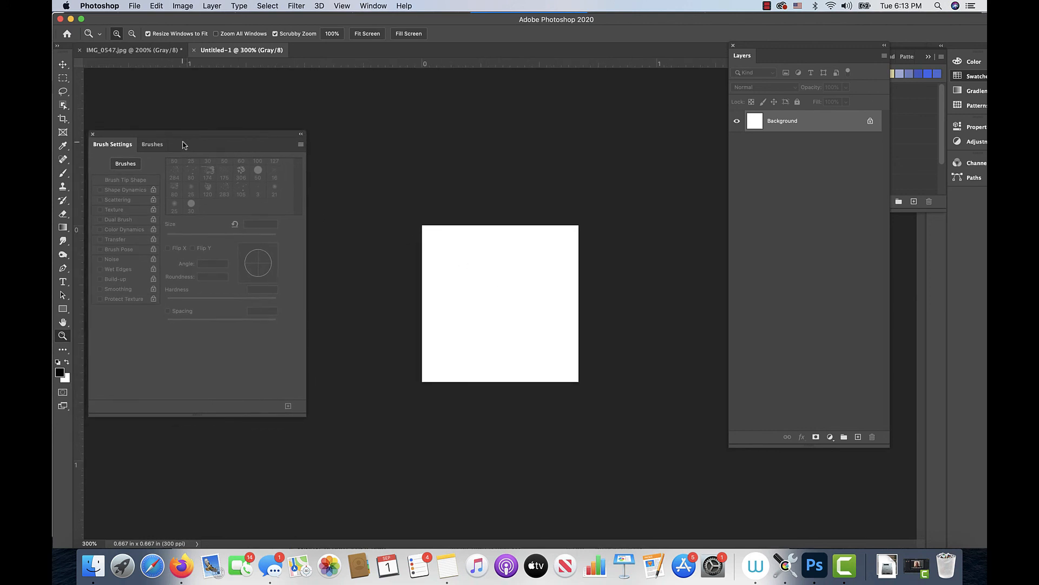
left_click(63, 174)
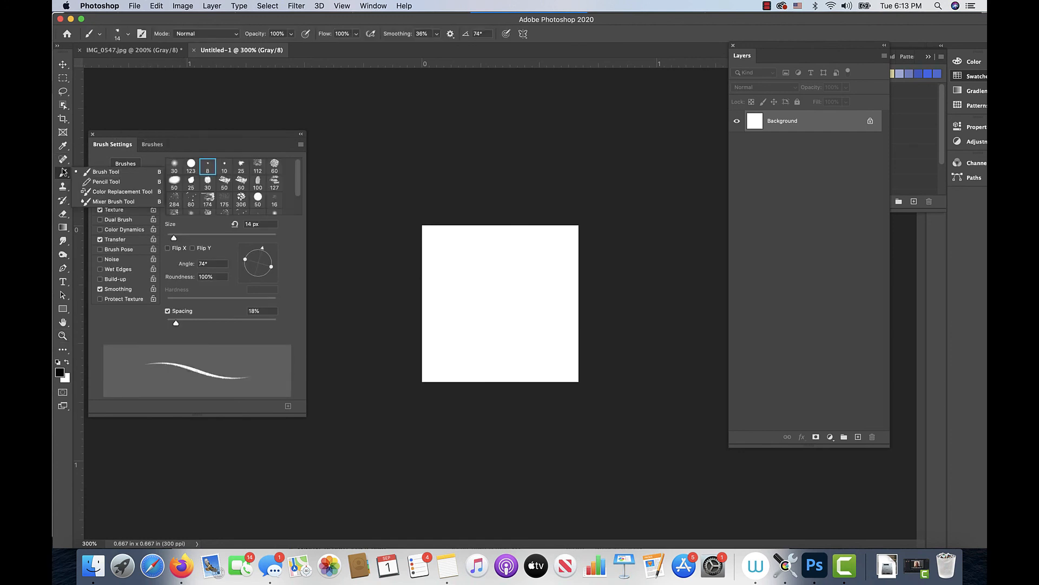
left_click(89, 173)
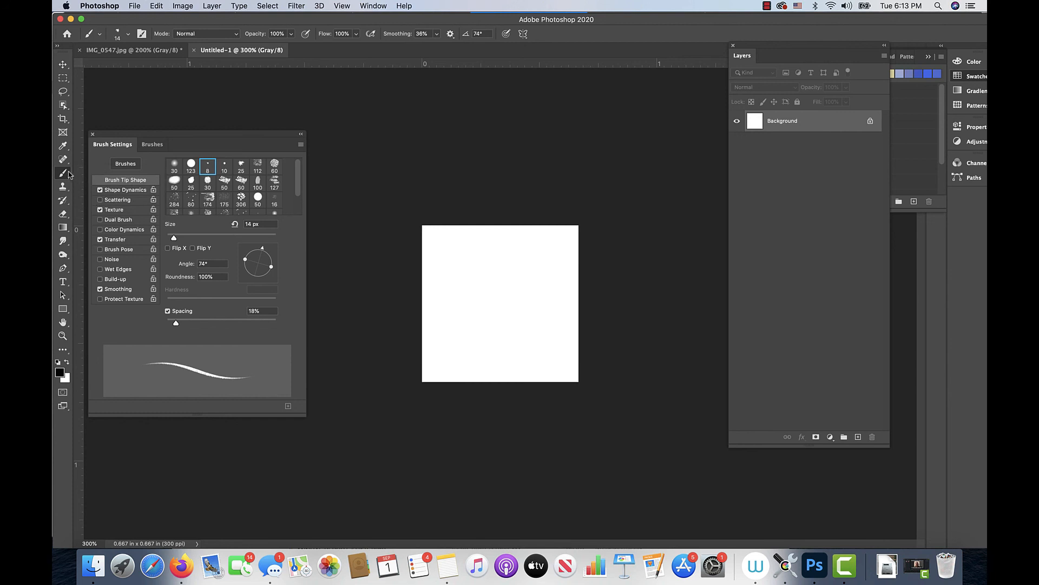
left_click(67, 173)
left_click(65, 174)
left_click(65, 174)
left_click(65, 173)
left_click(65, 174)
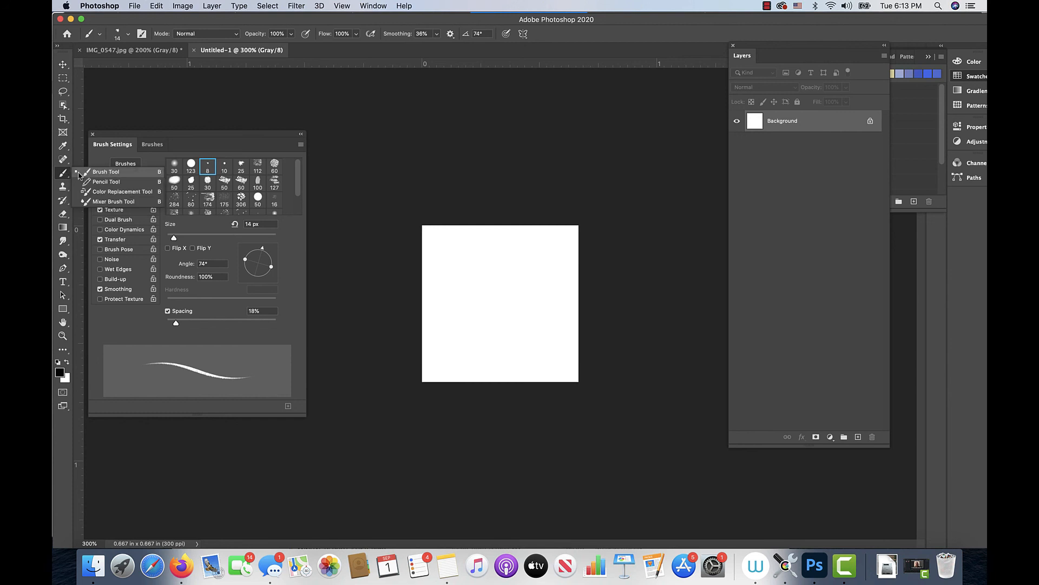
left_click(86, 171)
left_click_drag(174, 238, 166, 240)
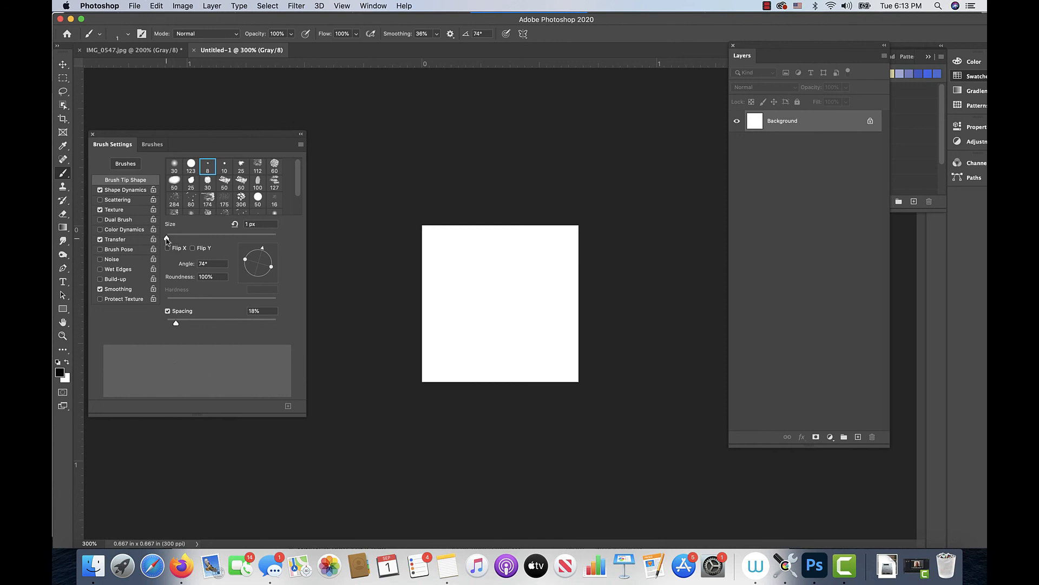
left_click_drag(166, 238, 168, 241)
mouse_move(176, 325)
left_mouse_down()
mouse_move(193, 325)
mouse_move(183, 324)
left_mouse_up()
Step: Turn off the brush's Transfer, Texture and Smoothing options
left_click(100, 240)
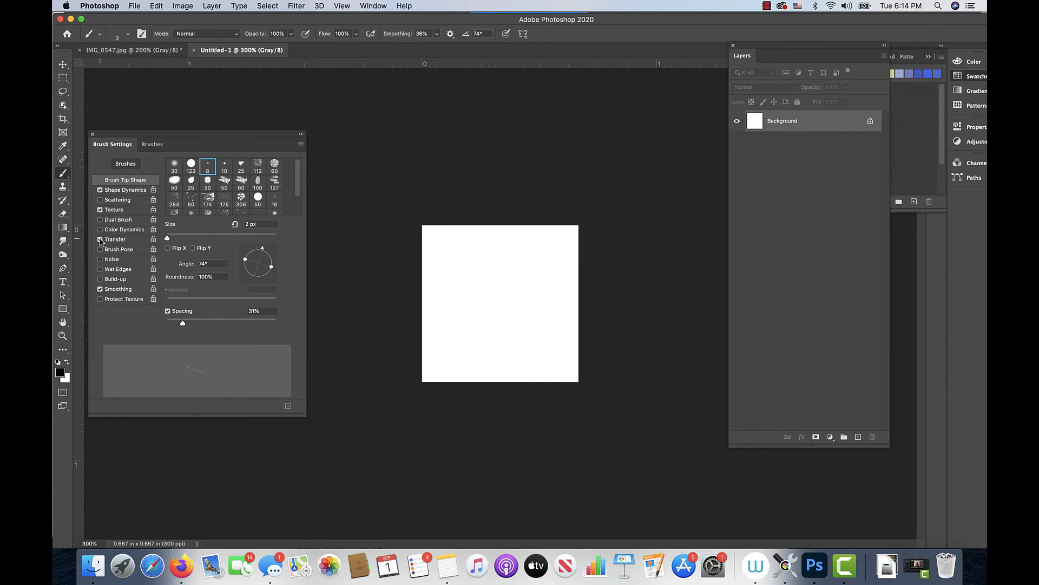
left_click(100, 210)
left_click(100, 290)
Step: Draw a series of thin, roughly parallel diagonal hatch strokes across the white canvas, continuing down toward its lower right corner
left_click_drag(465, 237, 442, 270)
mouse_move(483, 237)
left_mouse_down()
mouse_move(451, 284)
mouse_move(441, 341)
mouse_move(490, 285)
mouse_move(469, 333)
left_mouse_up()
mouse_move(513, 264)
left_mouse_down()
mouse_move(481, 339)
mouse_move(511, 325)
left_mouse_up()
left_click_drag(546, 258, 525, 328)
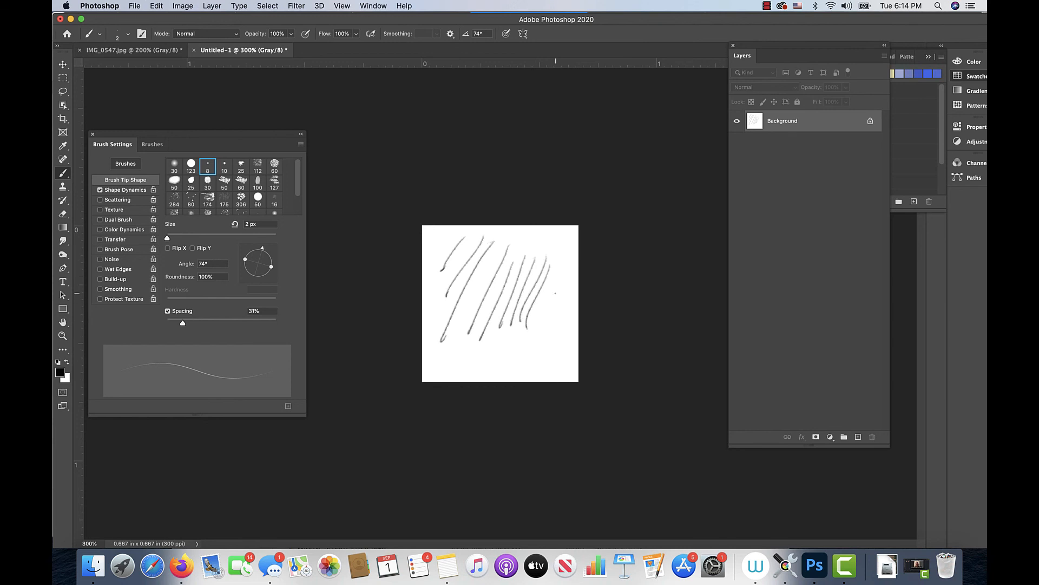
mouse_move(556, 292)
left_mouse_down()
mouse_move(537, 337)
mouse_move(557, 368)
left_mouse_up()
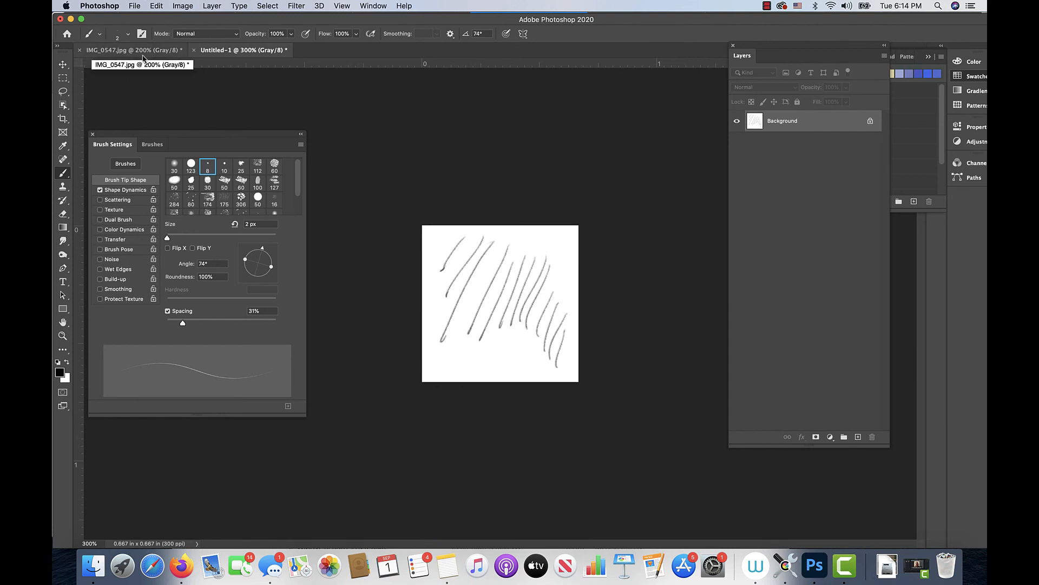
Step: Define the hatch strokes as a brush preset named "pencil marks"
left_click(156, 7)
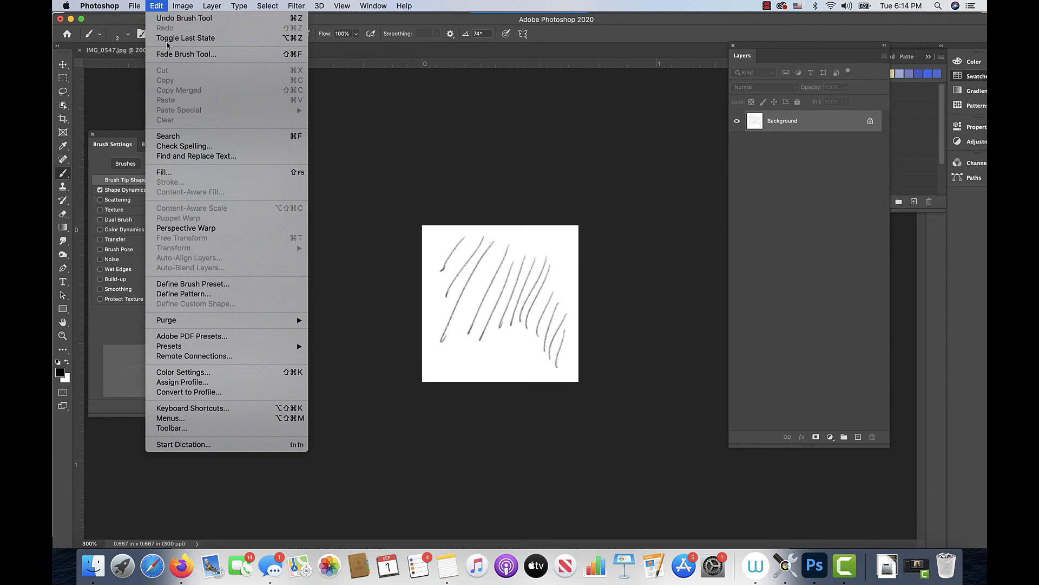
left_click(228, 285)
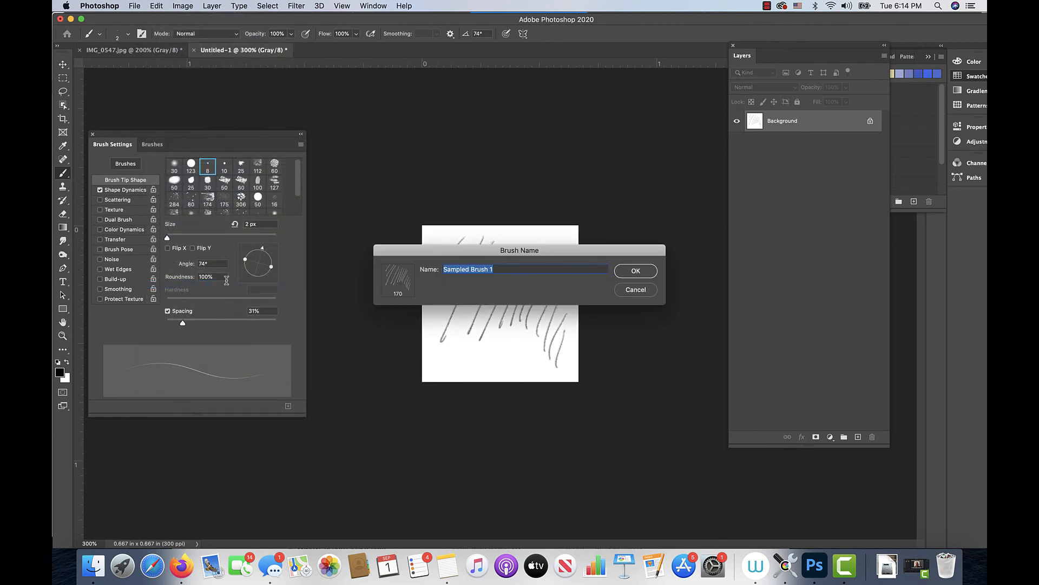
type("pencil marks")
left_click(636, 271)
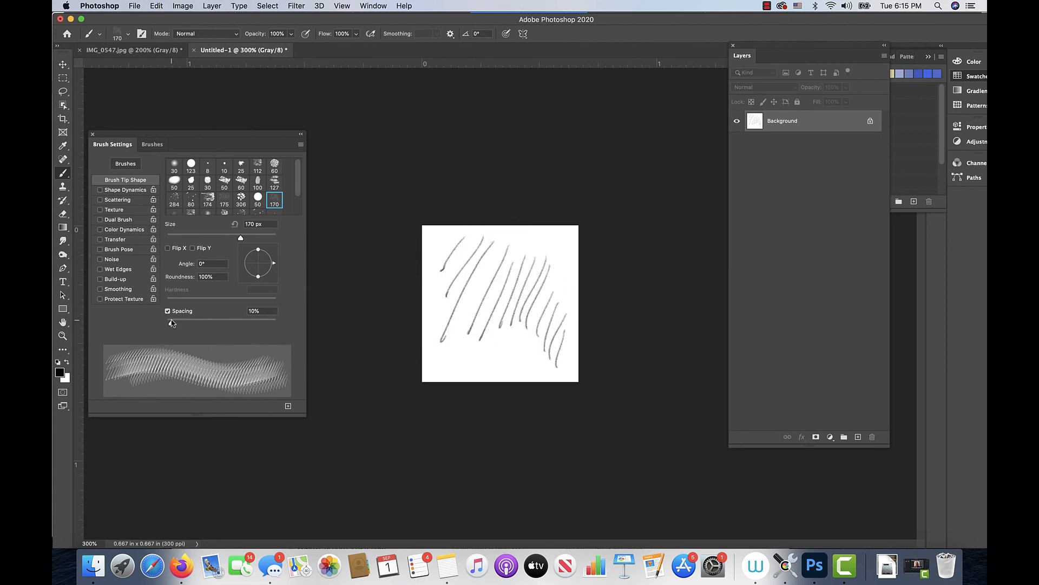
Step: Raise the 170 px pencil-mark brush's spacing to 111% so its stamps no longer overlap
mouse_move(172, 323)
left_mouse_down()
mouse_move(233, 321)
mouse_move(224, 323)
left_mouse_up()
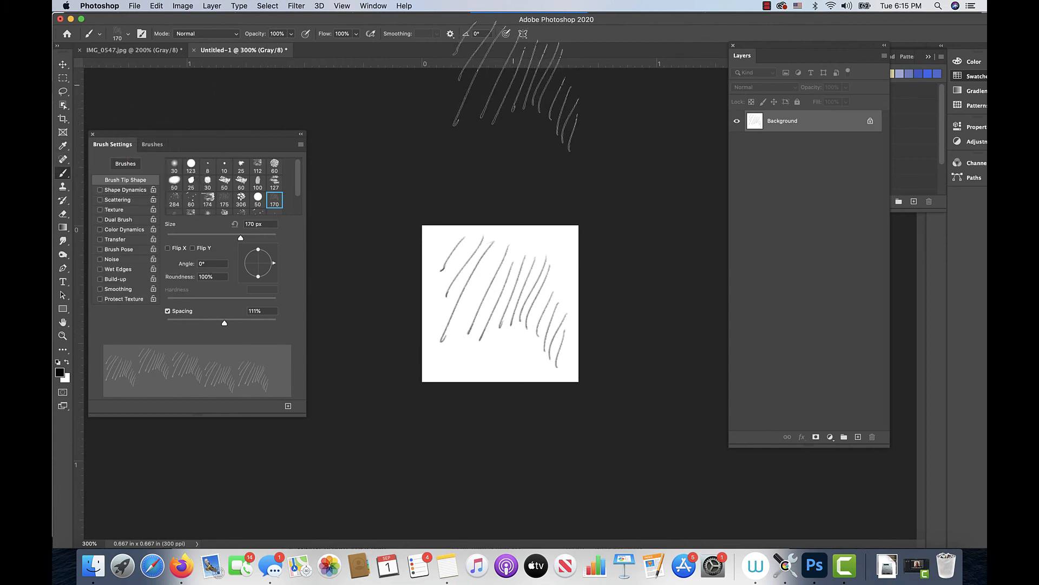
Step: In the IMG_0547.jpg document, convert the Background into a regular layer named Layer 0 and duplicate it as Layer 0 copy
left_click(143, 50)
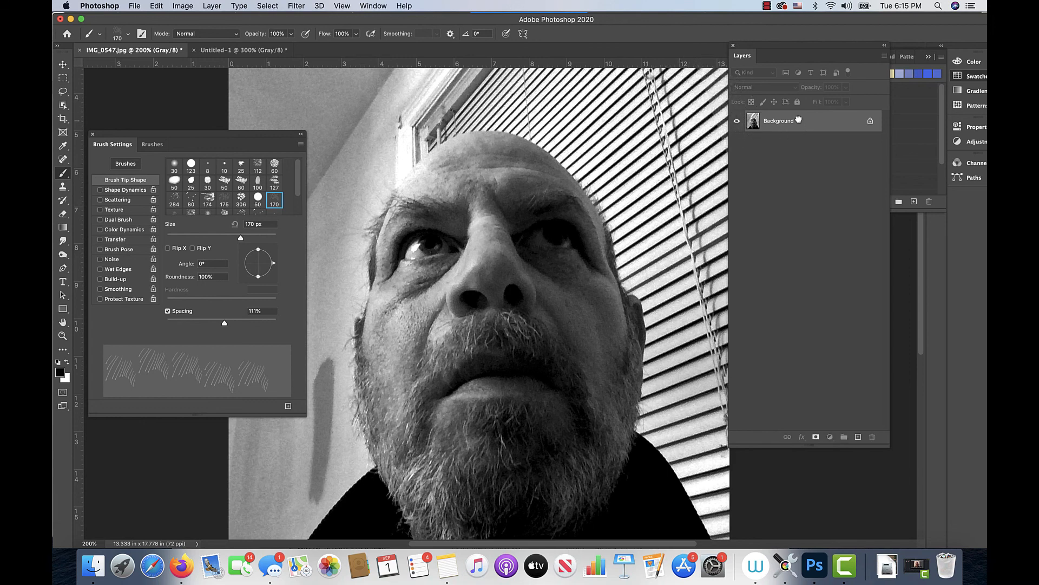
double_click(826, 122)
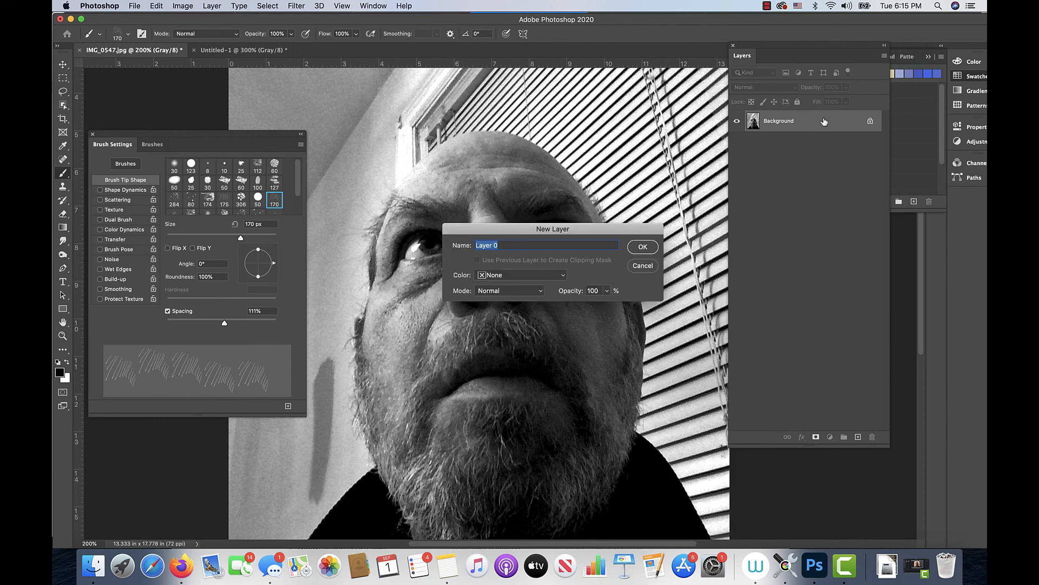
left_click(645, 247)
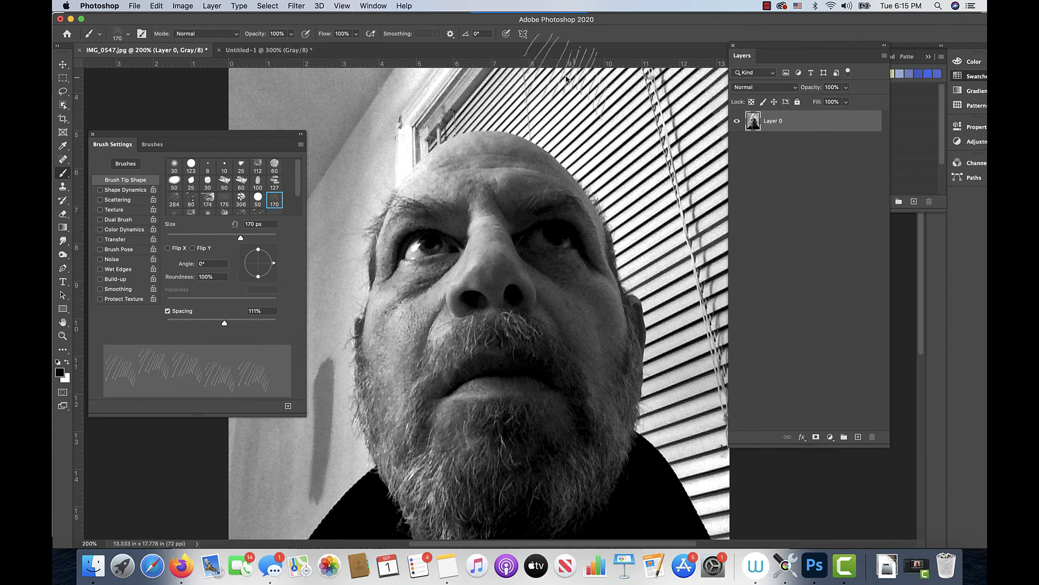
left_click(210, 6)
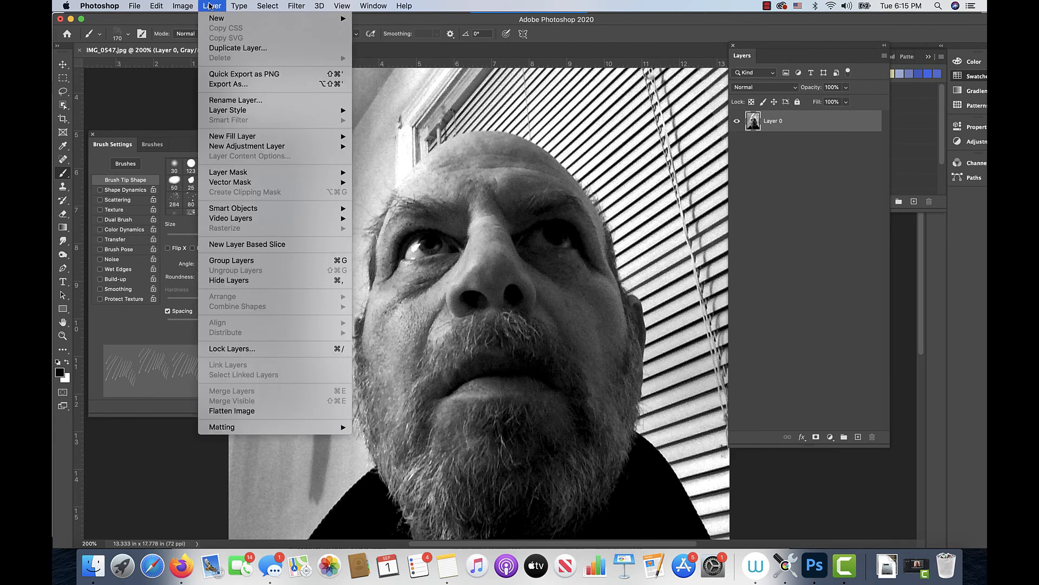
left_click(228, 49)
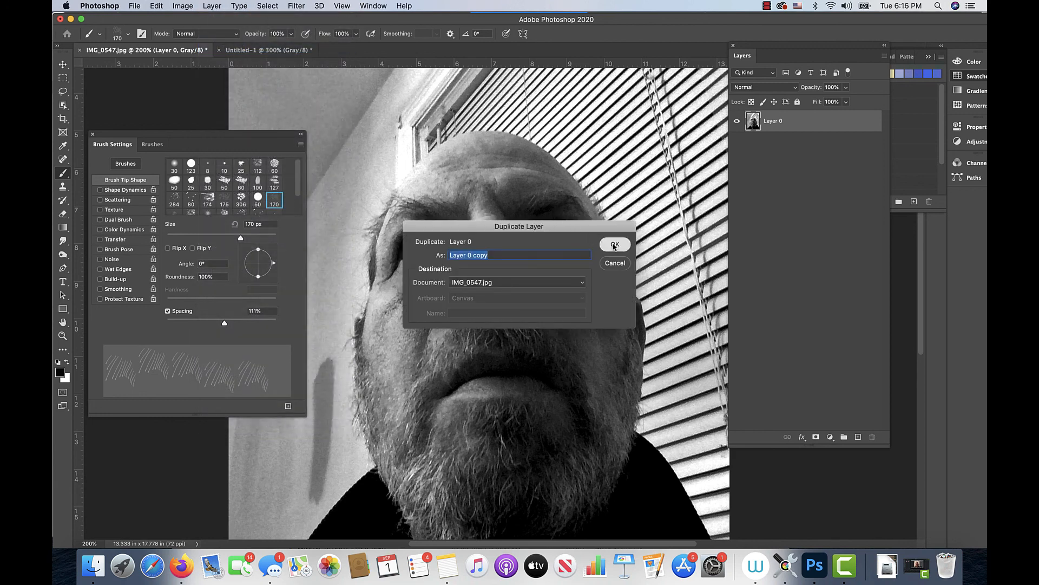
left_click(615, 244)
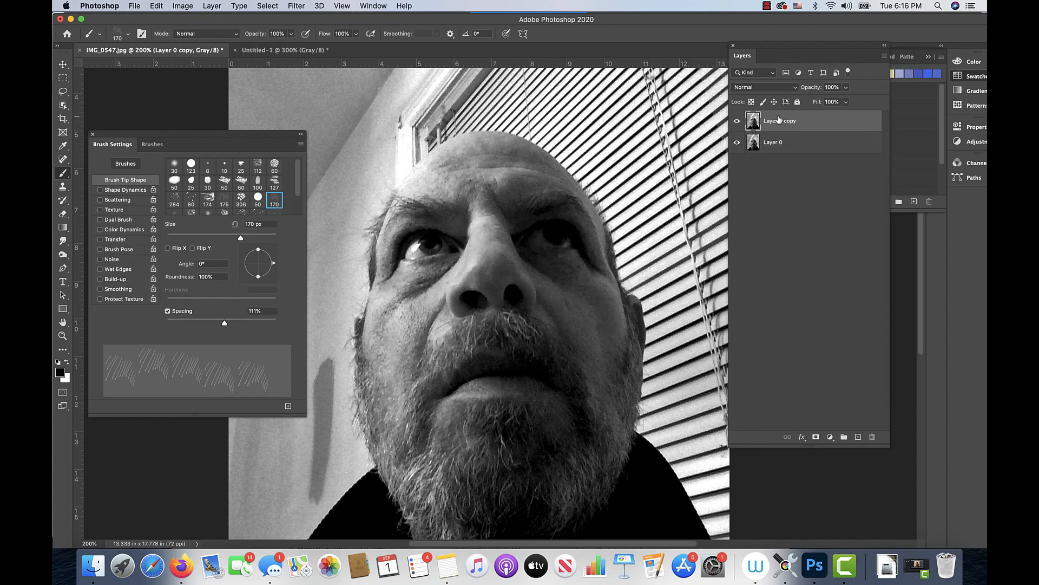
Step: Add a new empty layer named Layer 1 directly above Layer 0, in Normal mode at 100% opacity
left_click(845, 88)
mouse_move(843, 99)
left_mouse_down()
mouse_move(829, 101)
mouse_move(848, 102)
left_mouse_up()
left_click(793, 147)
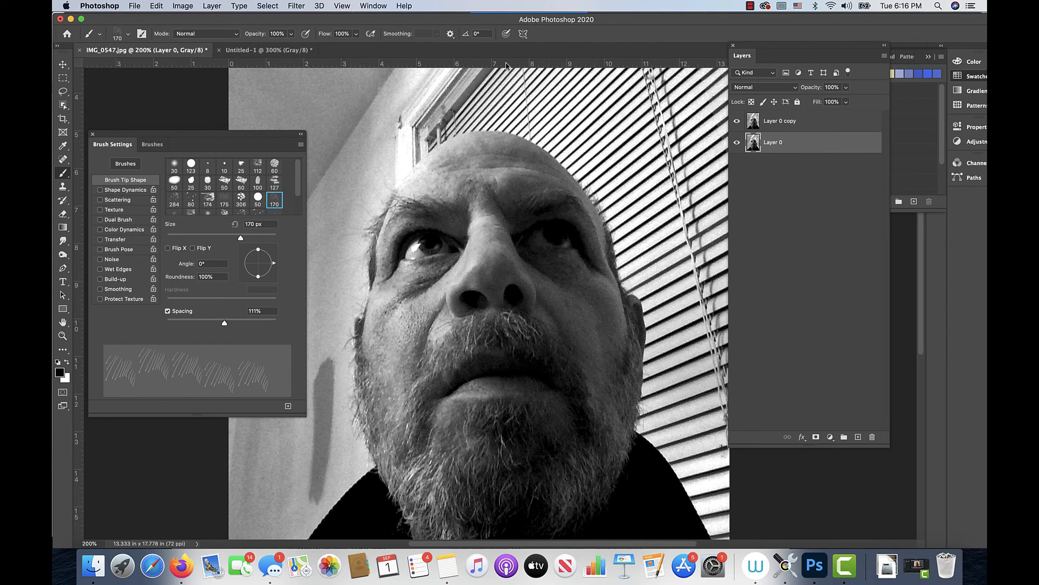
left_click(211, 7)
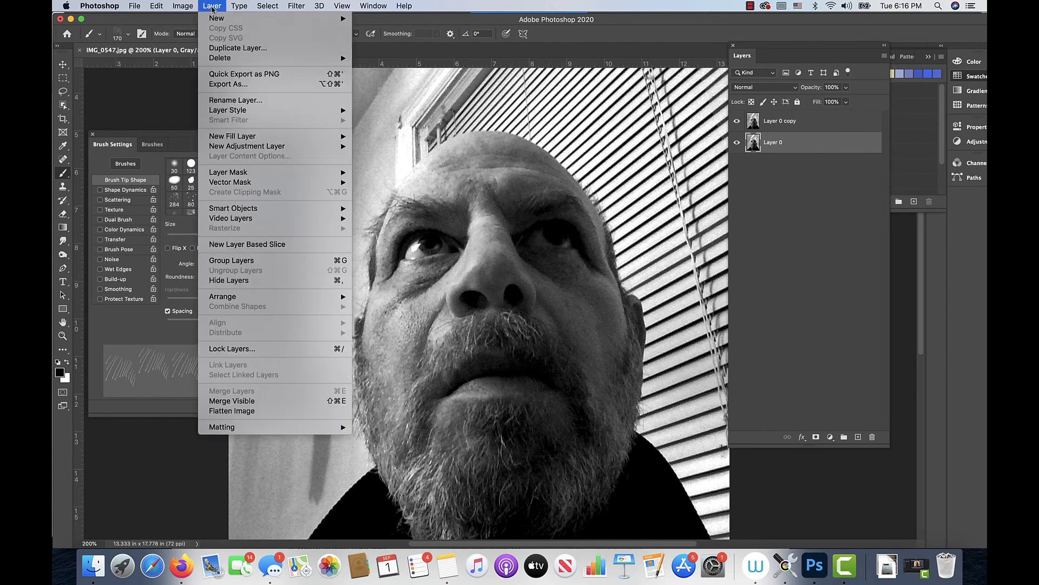
mouse_move(218, 22)
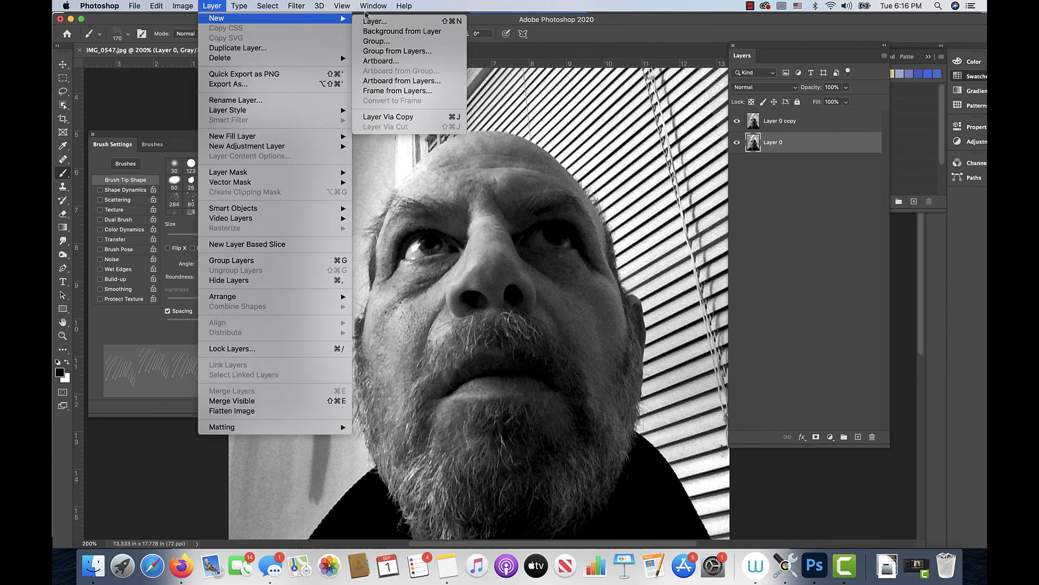
left_click(372, 22)
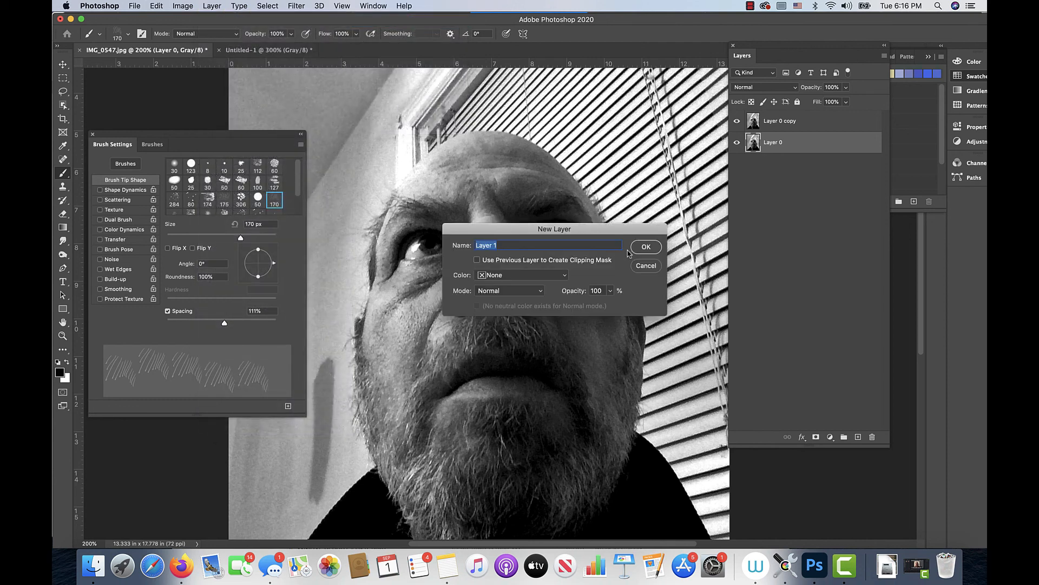
left_click(565, 276)
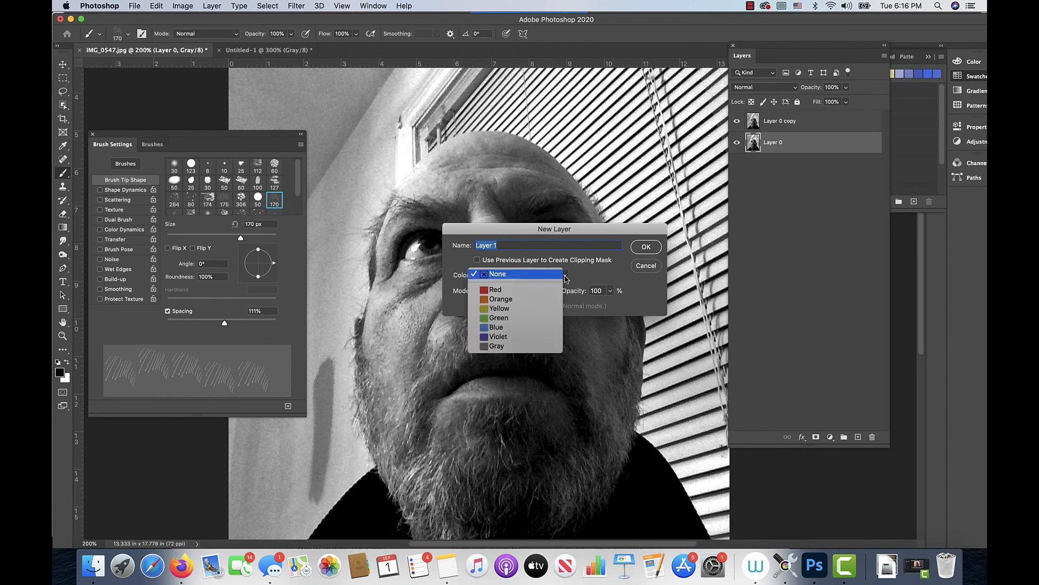
left_click(619, 276)
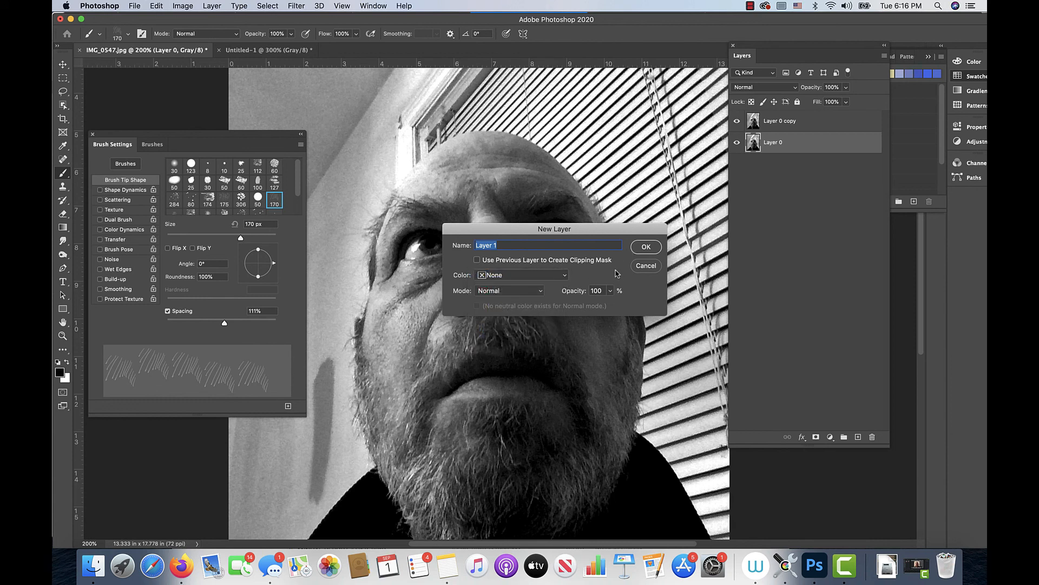
left_click(652, 248)
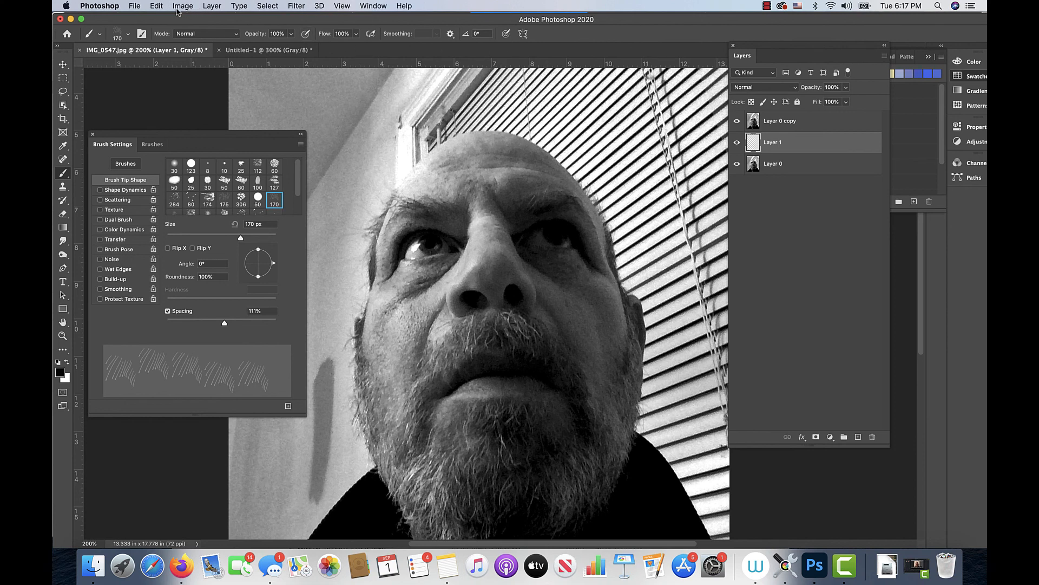
Step: Fill Layer 1 with white at 100% opacity and move it beneath Layer 0
left_click(159, 6)
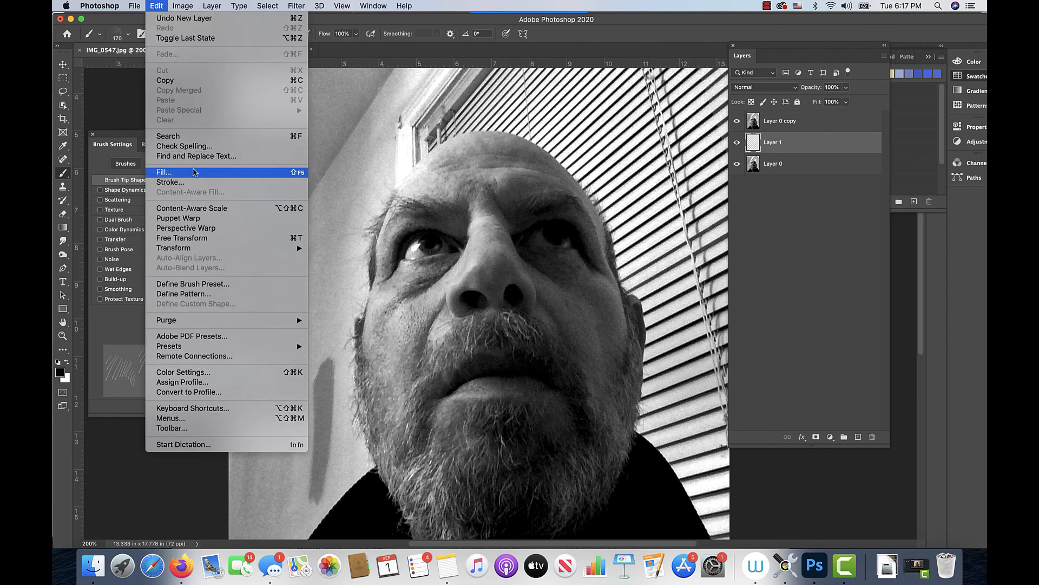
left_click(194, 173)
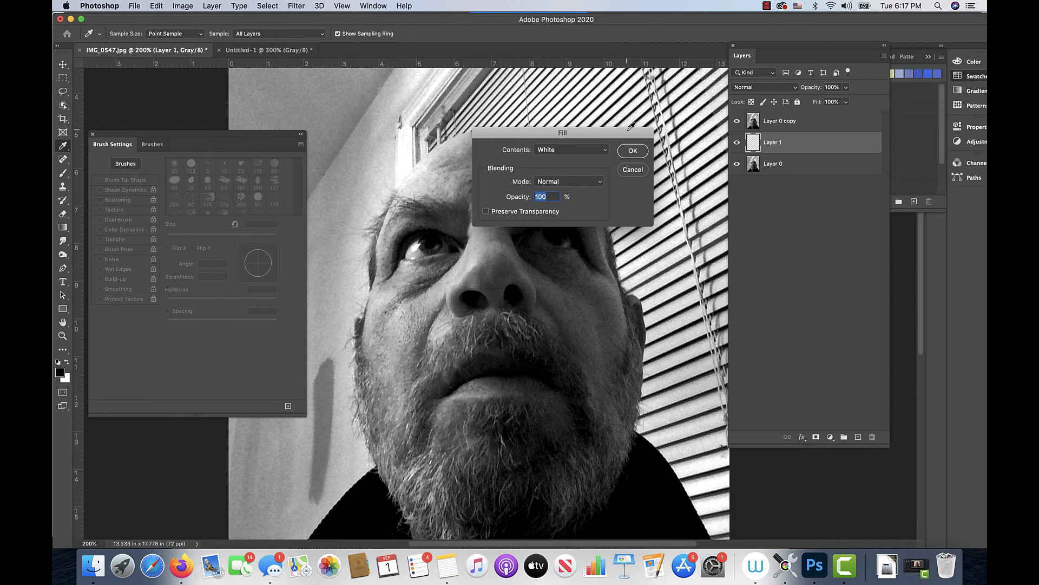
left_click(633, 150)
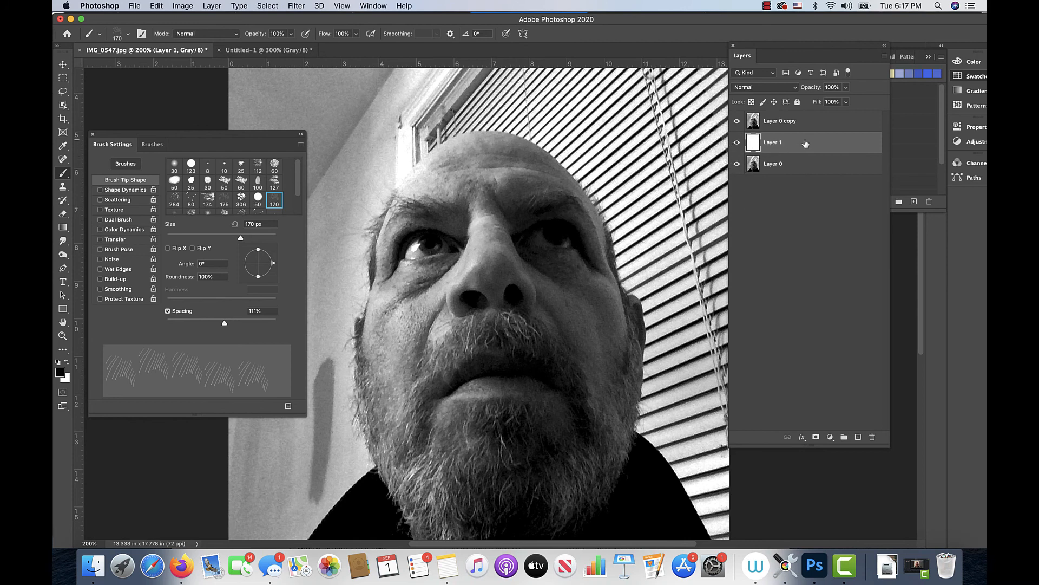
left_click_drag(805, 142, 805, 182)
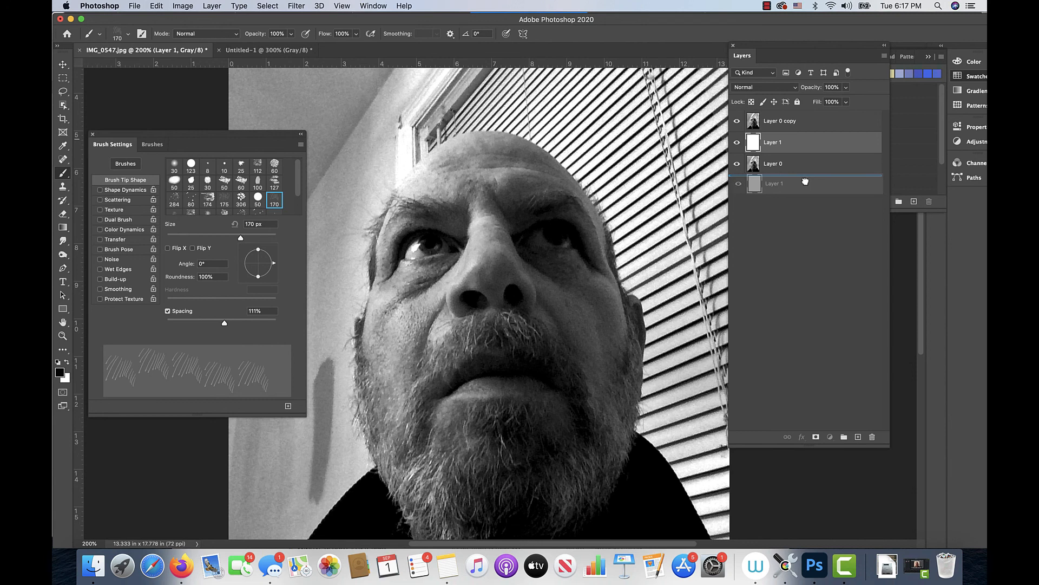
left_click_drag(805, 182, 805, 184)
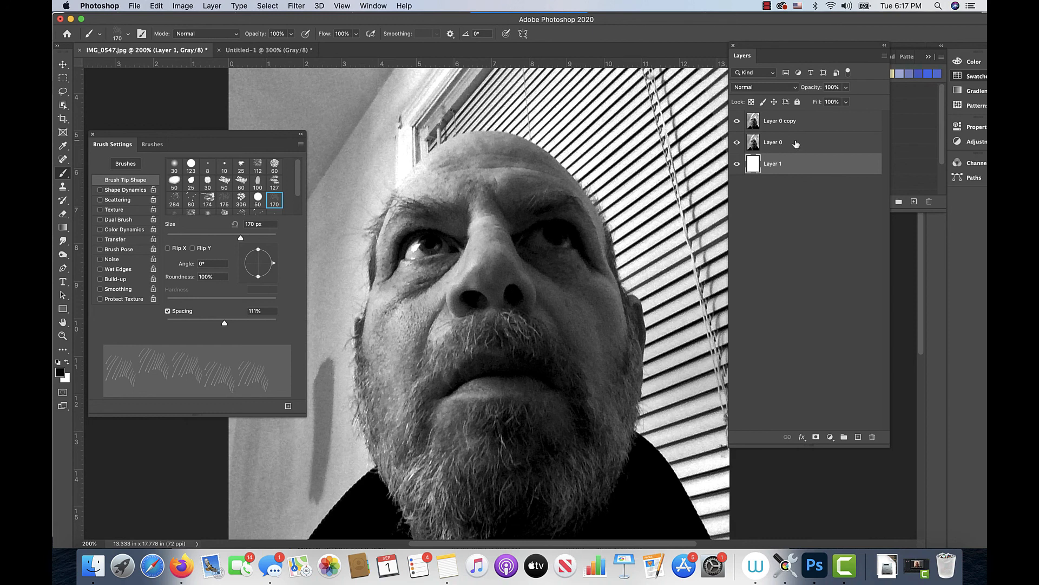
Step: Add a Hide All layer mask to Layer 0 and turn off the visibility of Layer 0 copy
left_click(799, 145)
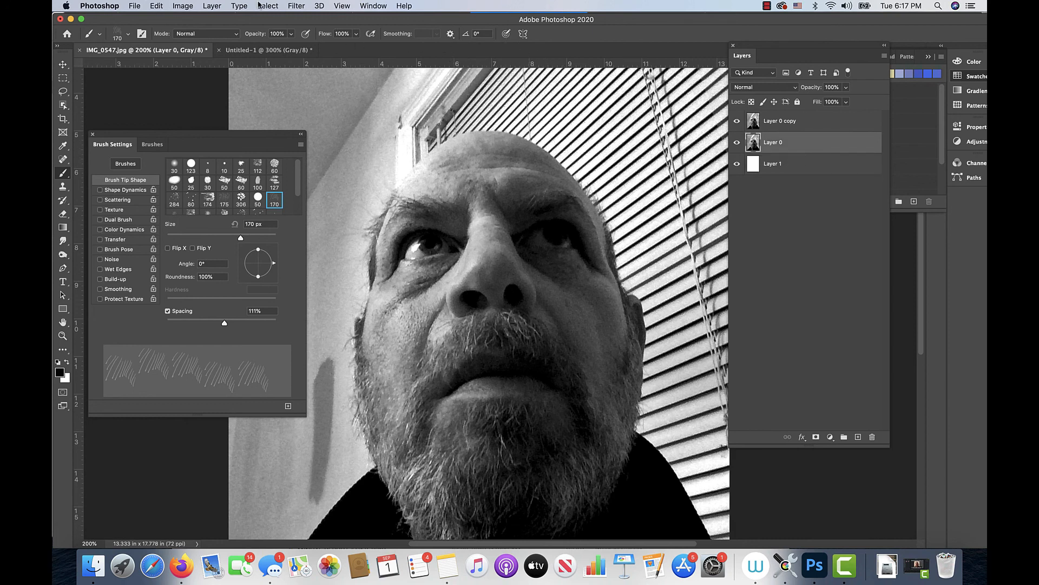
left_click(212, 6)
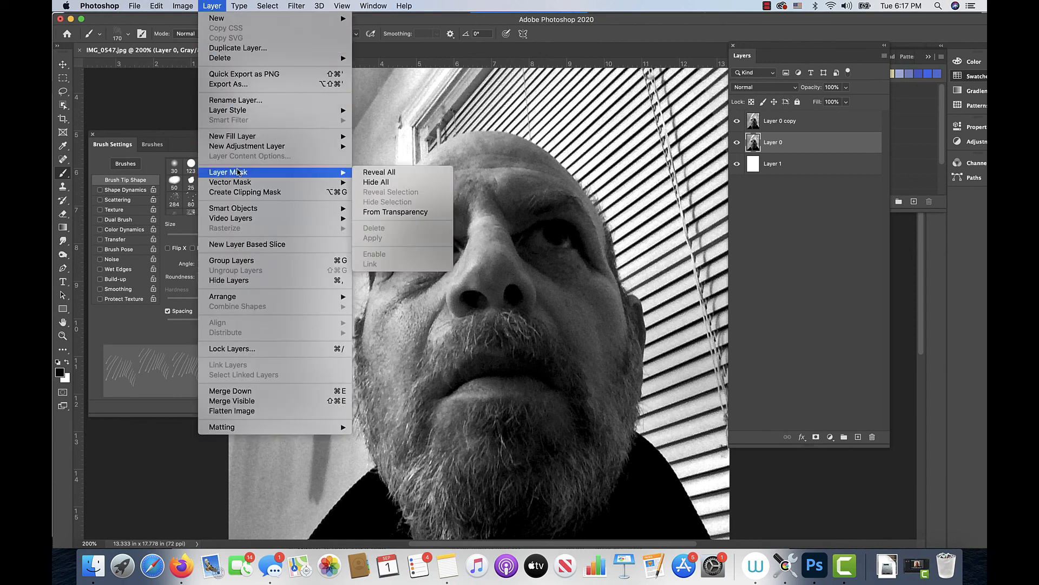
mouse_move(323, 173)
left_click(472, 228)
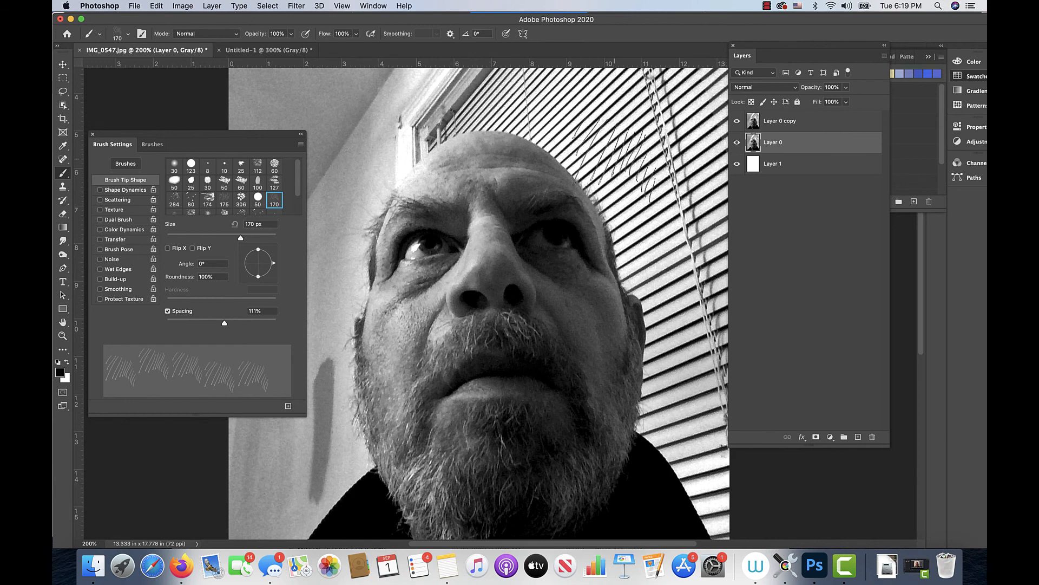
scroll(593, 168, "down", 5)
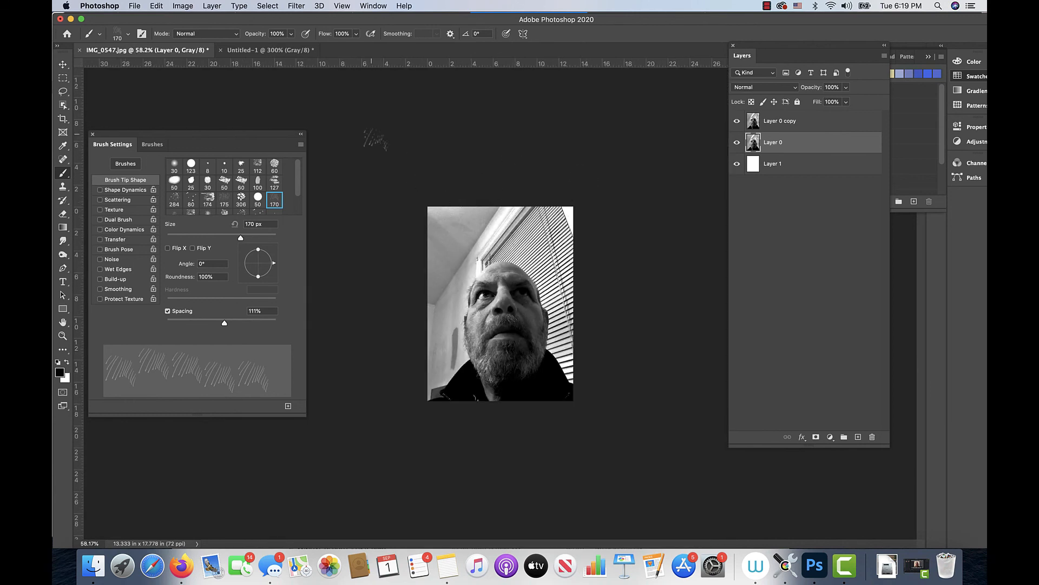
left_click(212, 6)
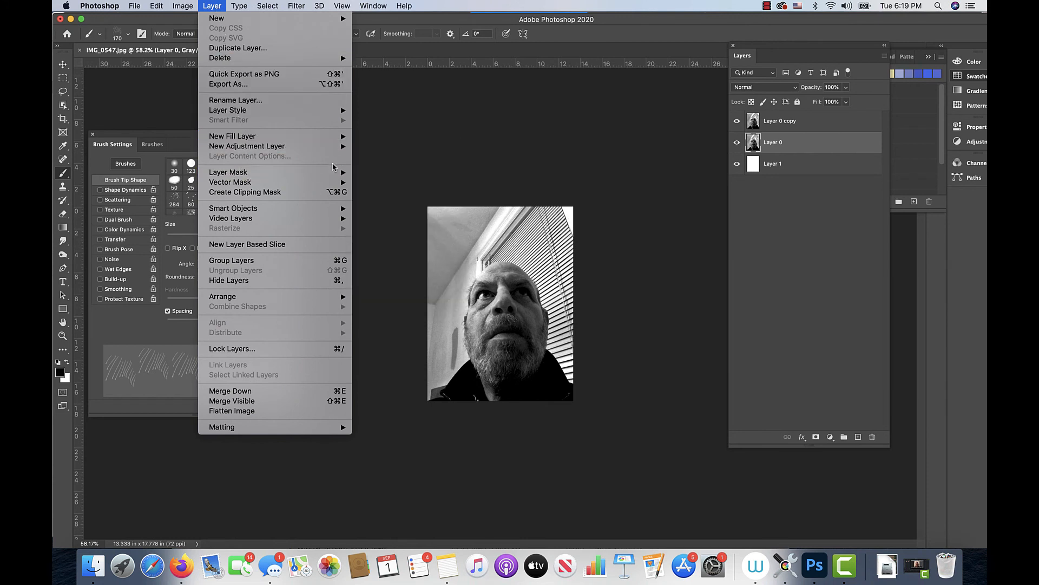
mouse_move(320, 174)
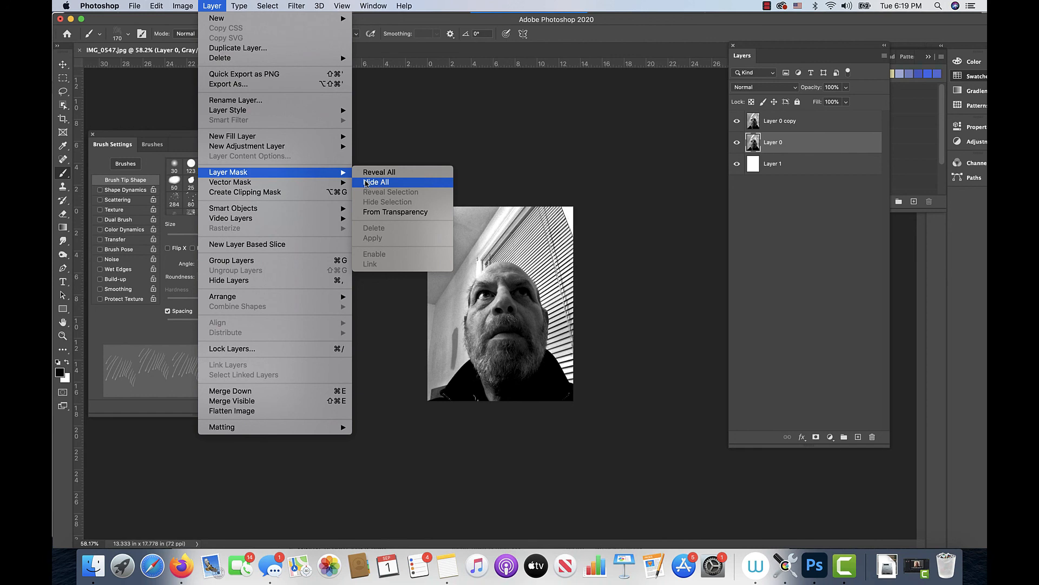
left_click(366, 183)
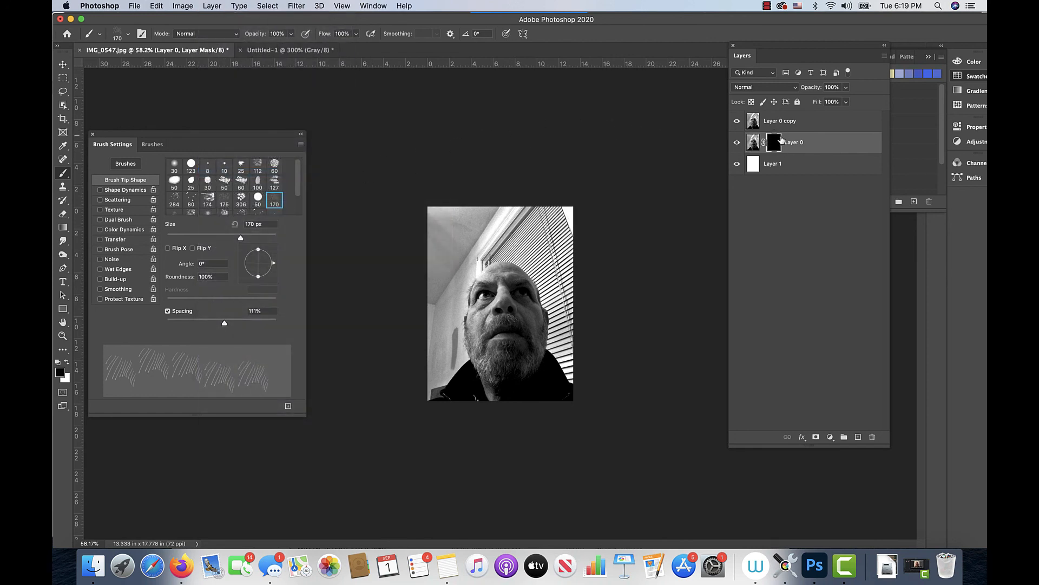
left_click(737, 122)
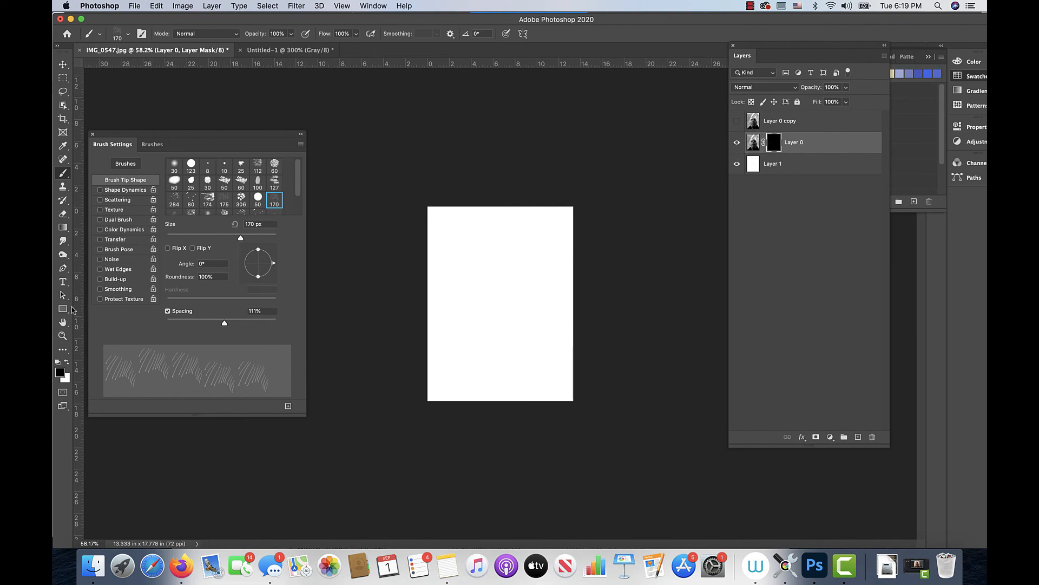
Step: Paint white on Layer 0's mask with the hard round 123 px brush to reveal the eyes and nose
left_click(63, 336)
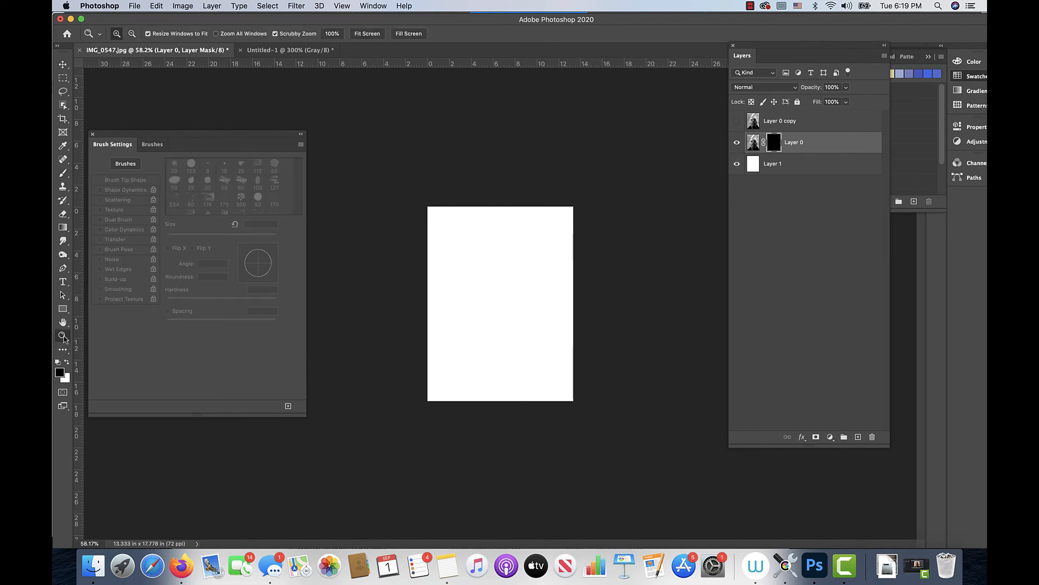
left_click(493, 287)
left_click(498, 293)
left_click(497, 291)
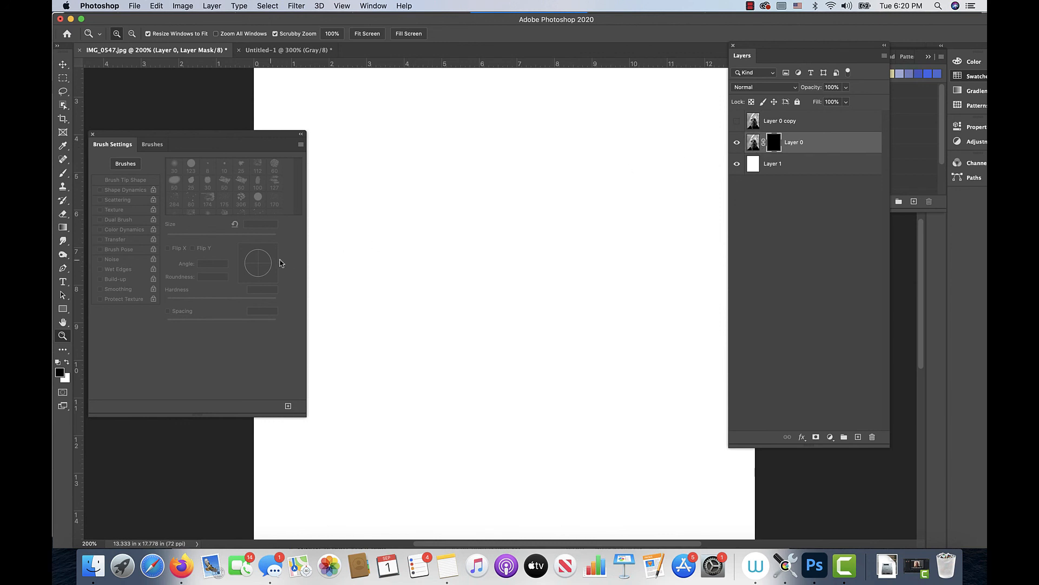
left_click(68, 361)
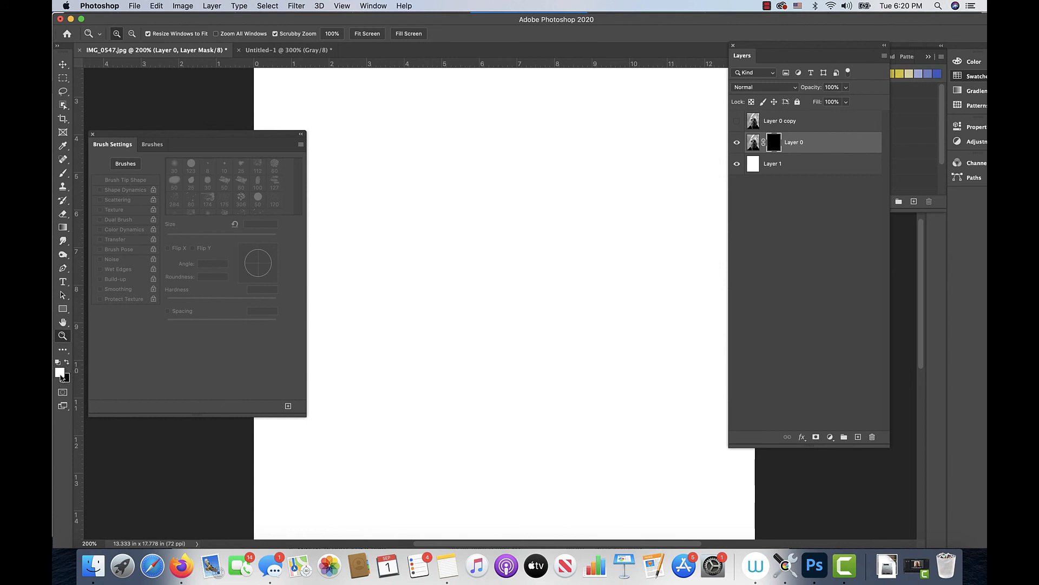
left_click(63, 173)
left_click_drag(379, 173, 423, 187)
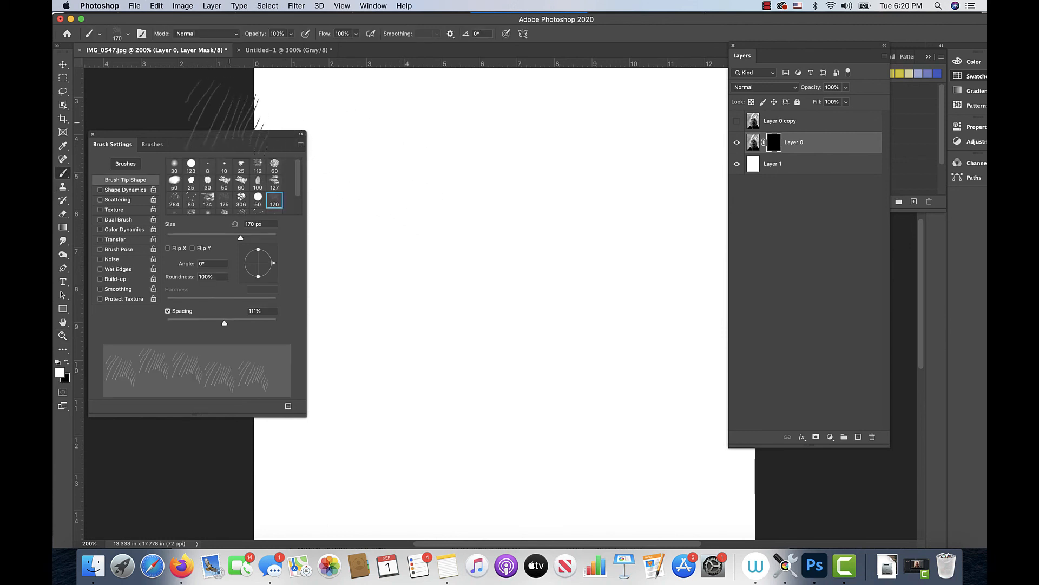
left_click(191, 164)
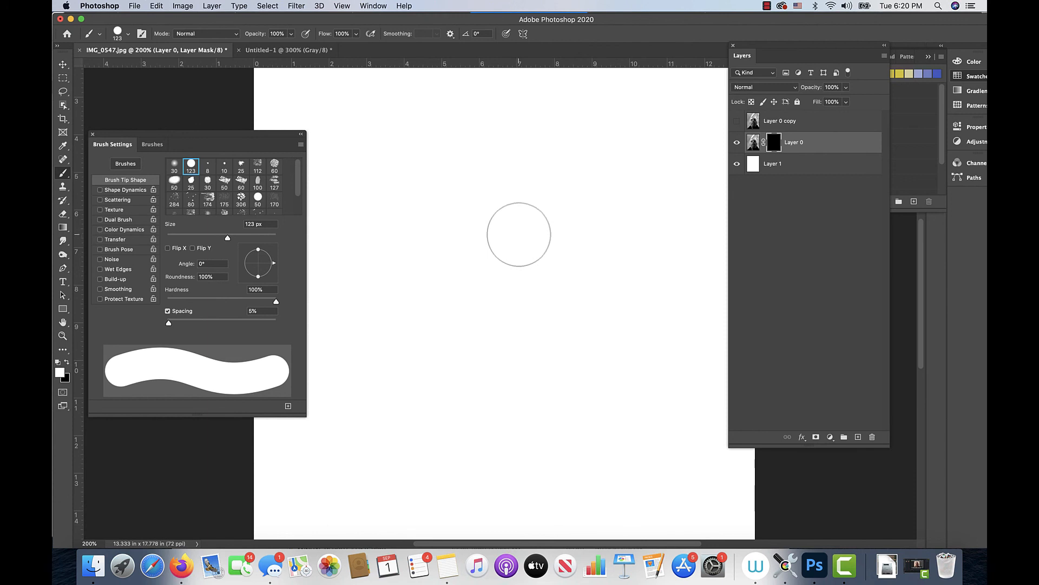
mouse_move(521, 231)
left_mouse_down()
mouse_move(479, 285)
mouse_move(510, 240)
mouse_move(509, 301)
mouse_move(545, 255)
mouse_move(492, 342)
mouse_move(557, 264)
mouse_move(521, 313)
mouse_move(510, 356)
mouse_move(571, 280)
mouse_move(528, 342)
left_mouse_up()
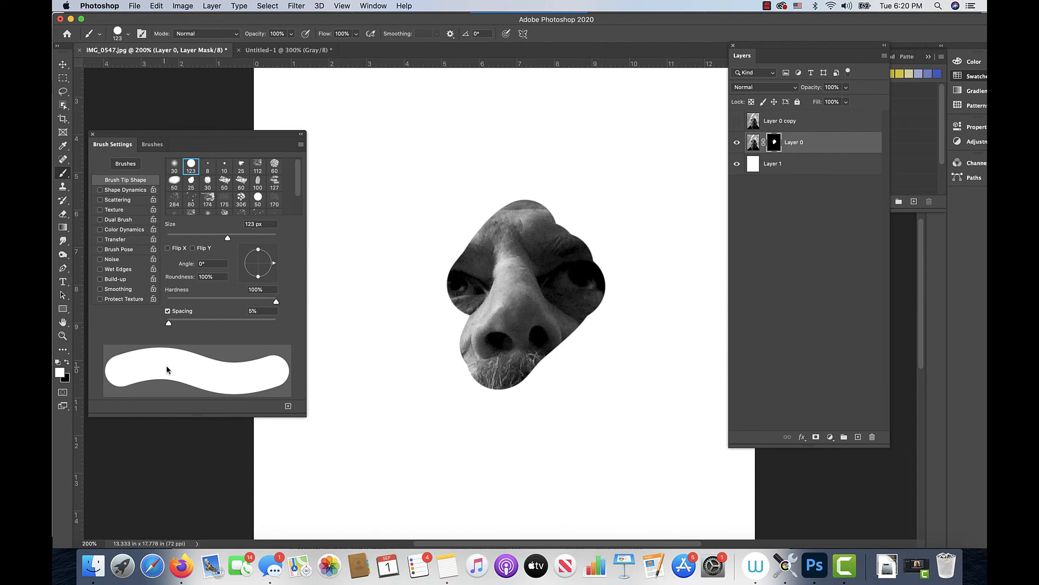
Step: Paint black over the revealed eyes and nose on Layer 0's mask to hide them again
left_click(67, 361)
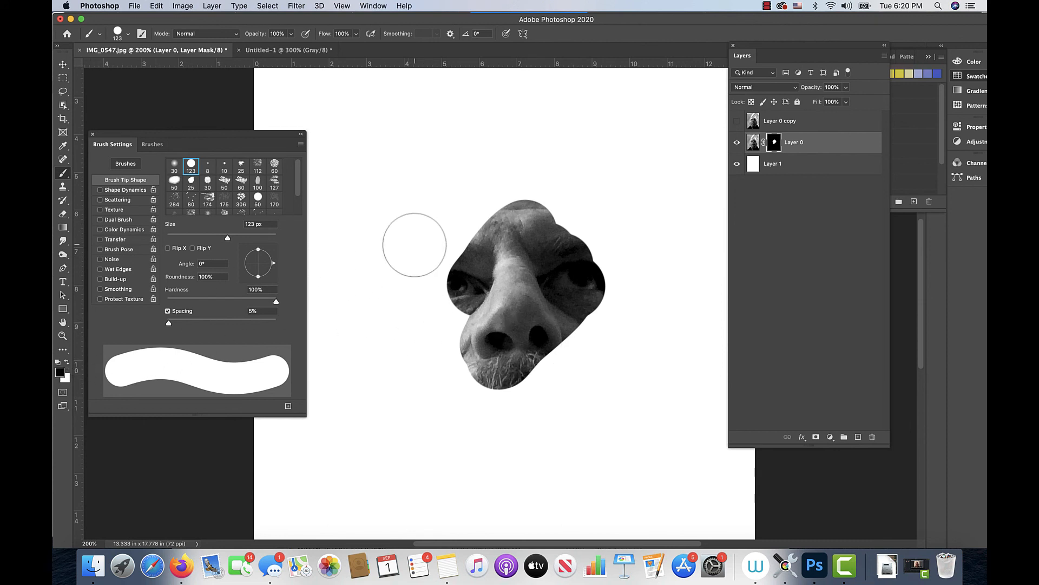
mouse_move(476, 227)
left_mouse_down()
mouse_move(511, 186)
mouse_move(580, 250)
mouse_move(594, 281)
mouse_move(541, 363)
left_mouse_up()
mouse_move(576, 239)
left_mouse_down()
mouse_move(505, 327)
mouse_move(514, 321)
left_mouse_up()
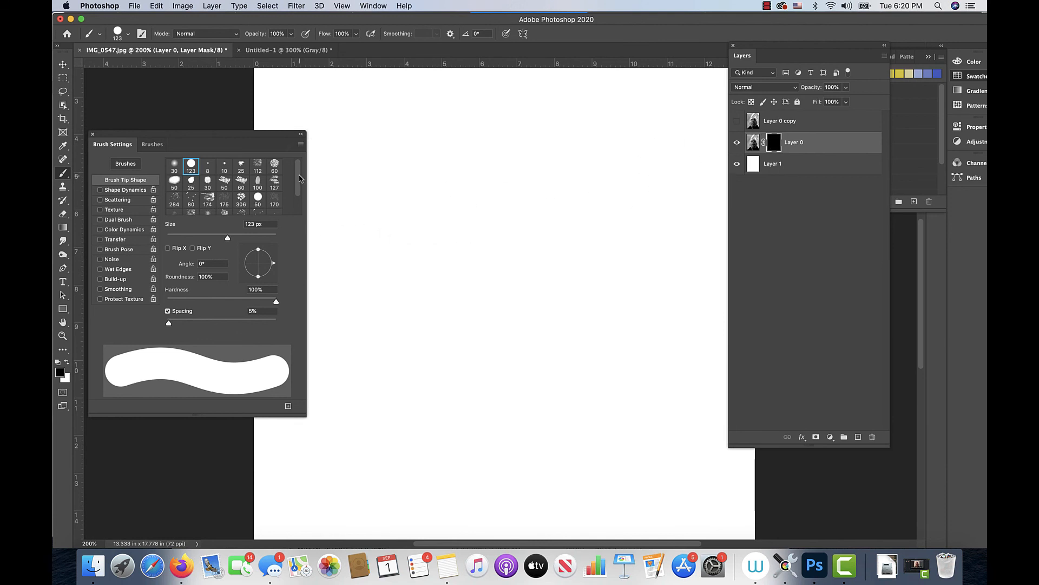
Step: Choose the custom 170 px pencil-mark brush tip and set its spacing to 771%
scroll(301, 176, "down", 2)
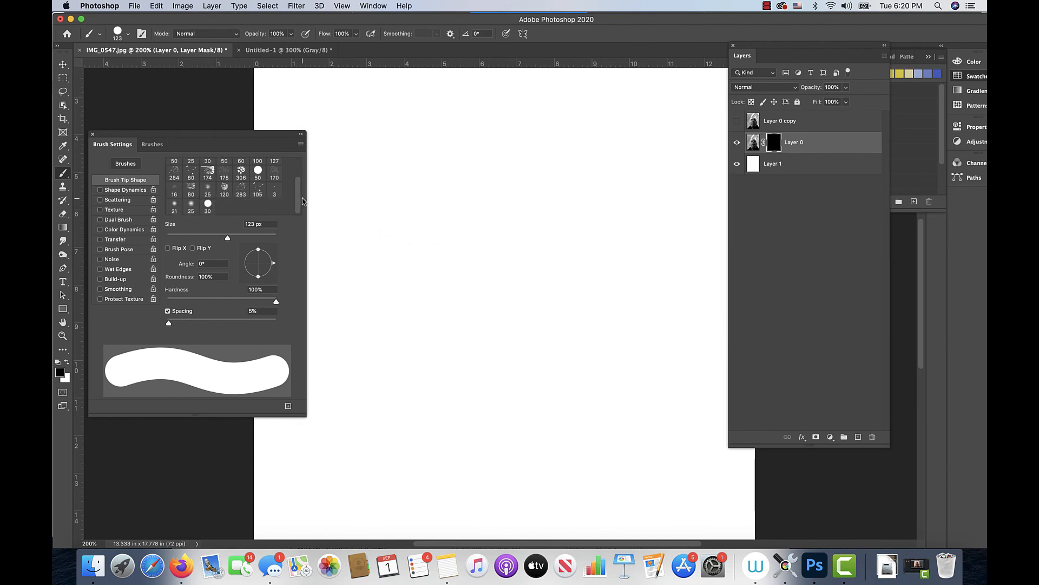
scroll(301, 198, "up", 1)
scroll(301, 191, "up", 2)
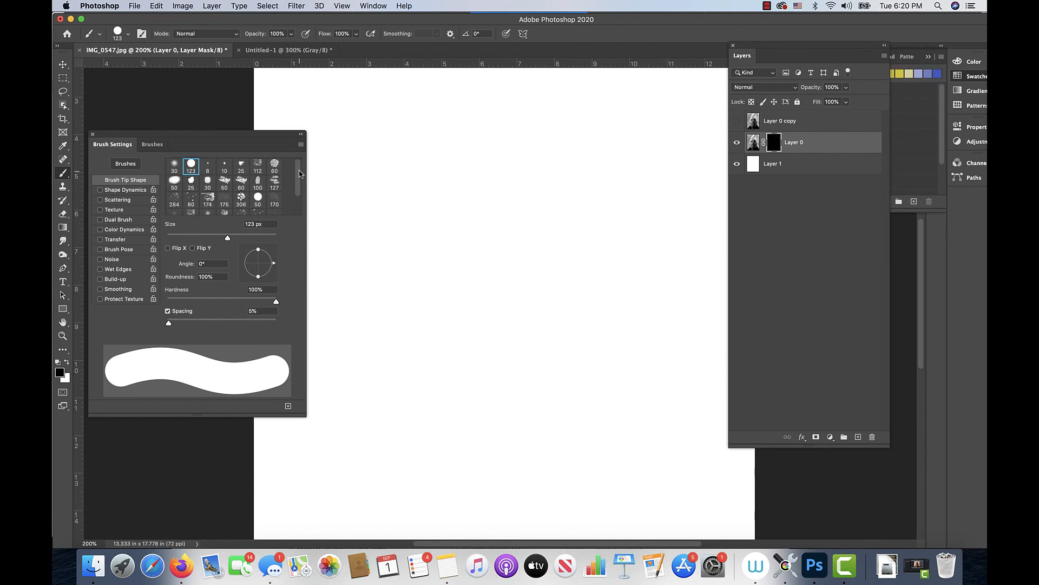
left_click(275, 200)
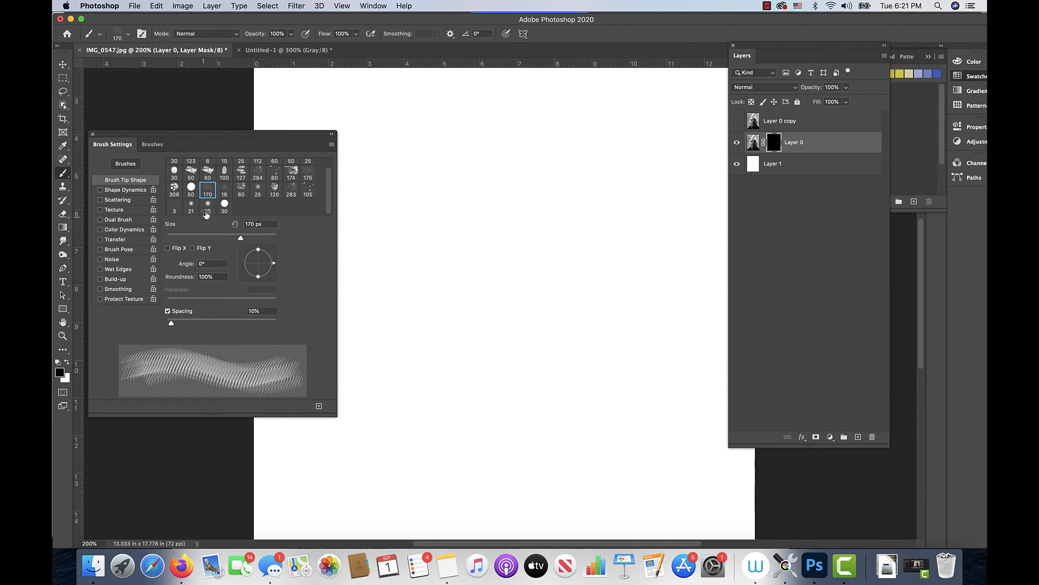
left_click_drag(170, 324, 267, 322)
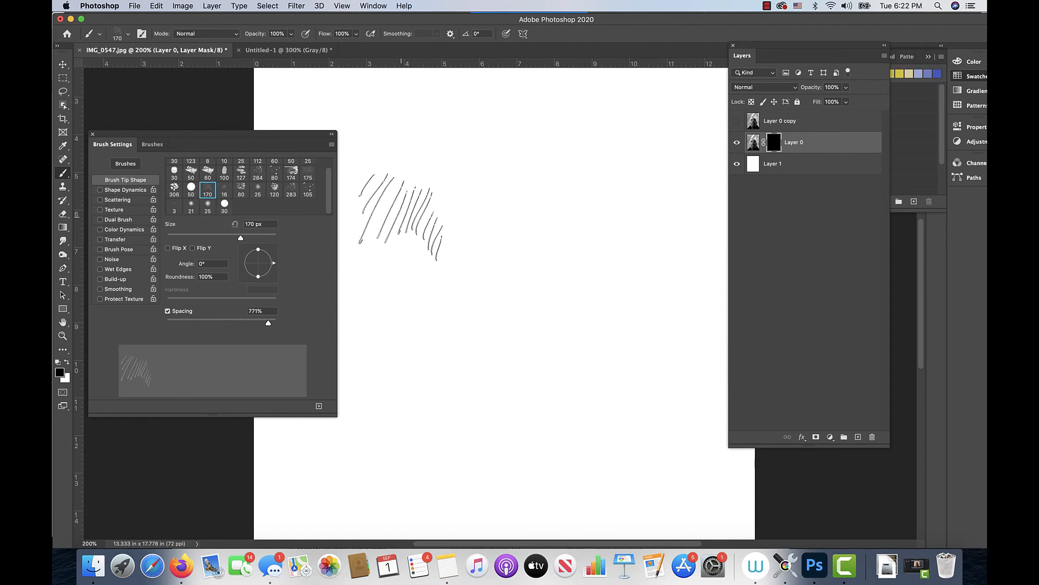
Step: Stamp white pencil marks on Layer 0's mask at 76% brush opacity, crossing them with marks at a 37° brush angle
left_click(69, 363)
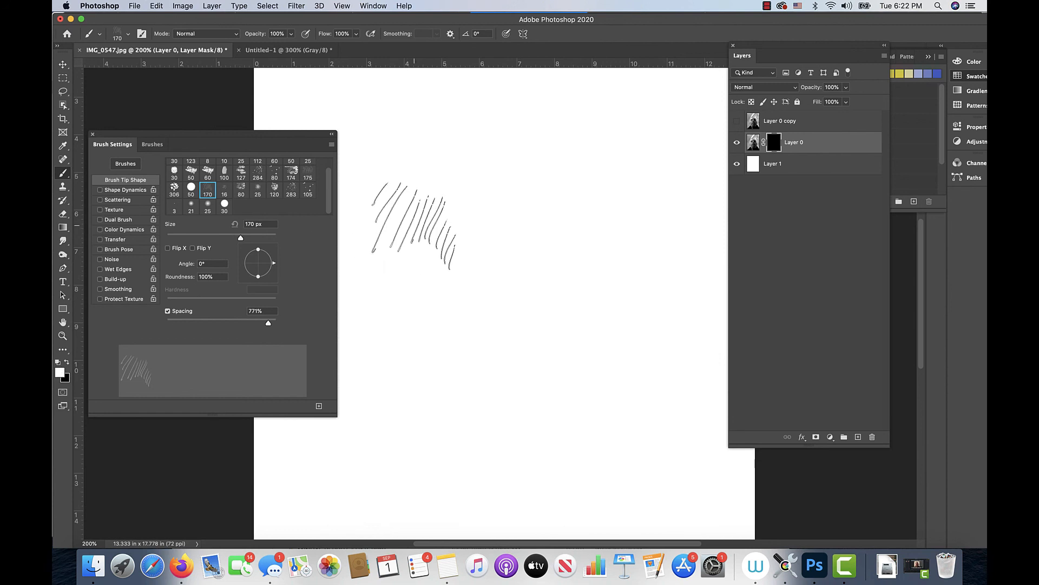
left_click(291, 35)
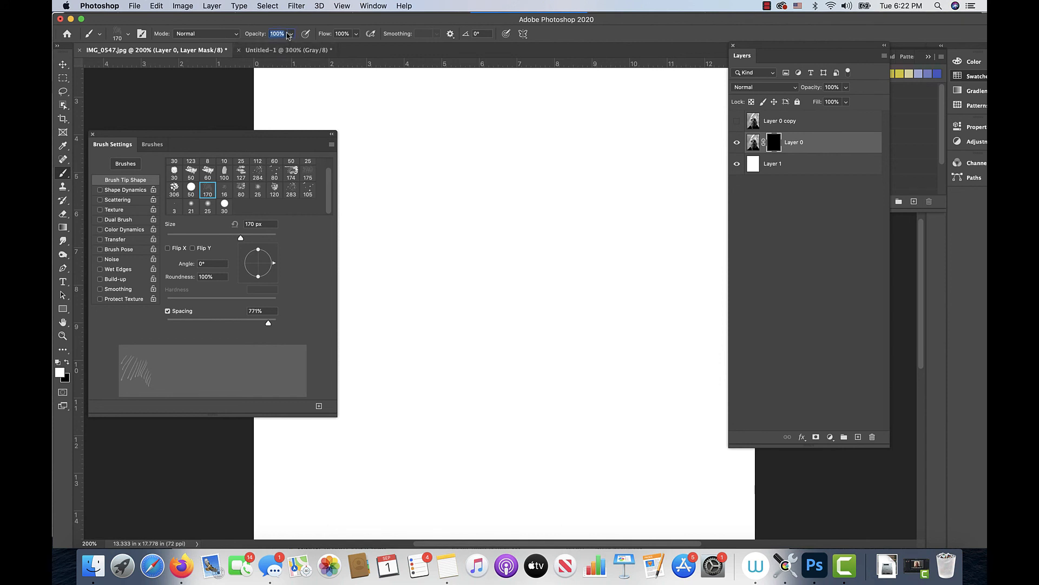
left_click_drag(291, 47, 281, 48)
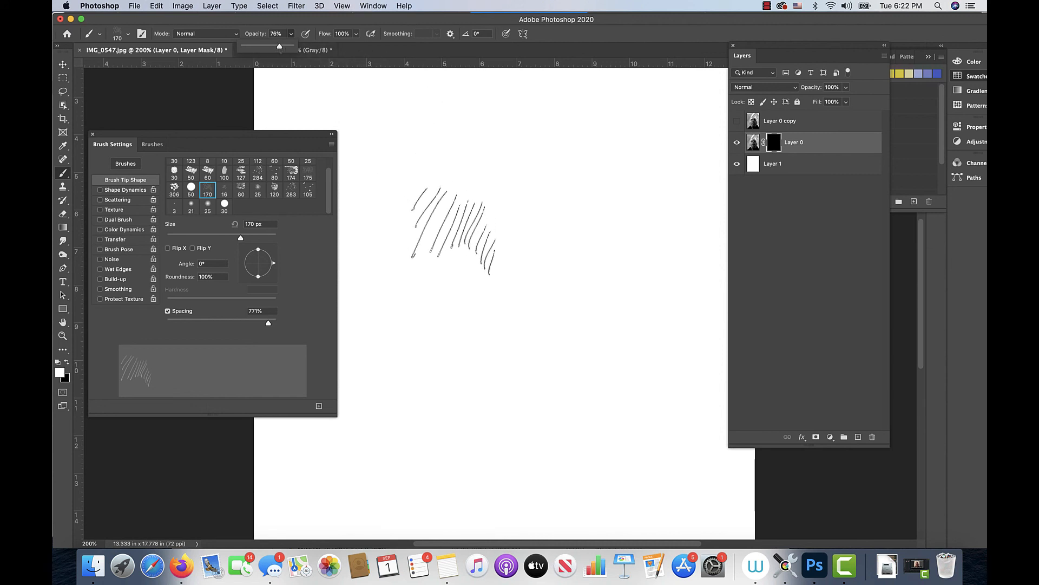
left_click(456, 210)
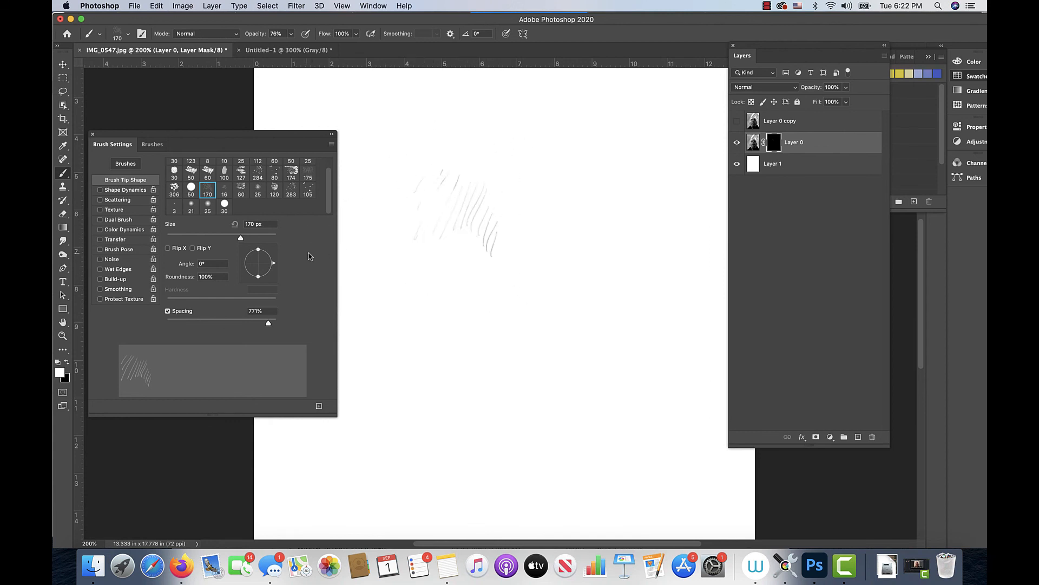
left_click_drag(273, 263, 270, 254)
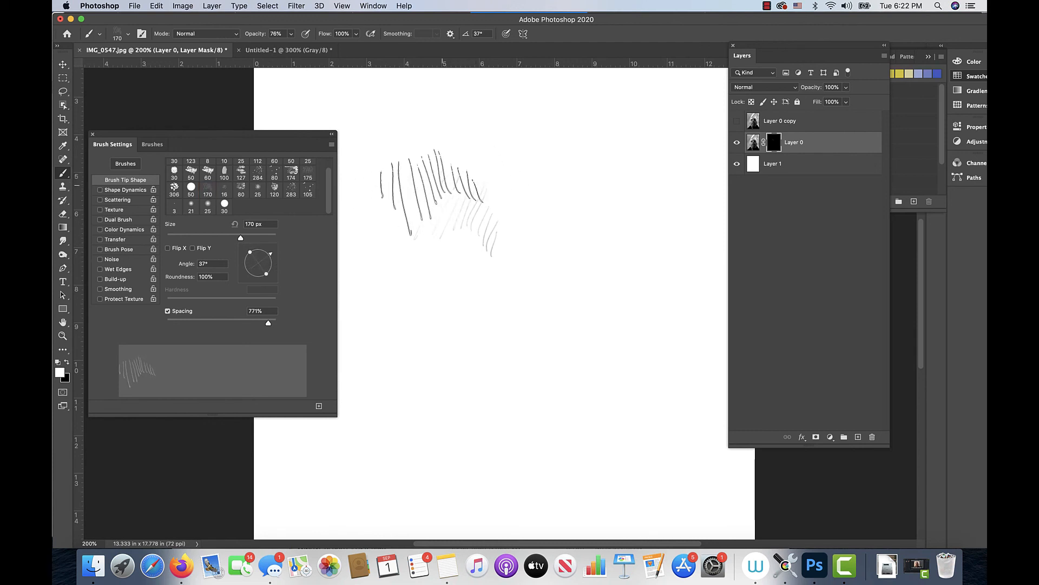
left_click(463, 183)
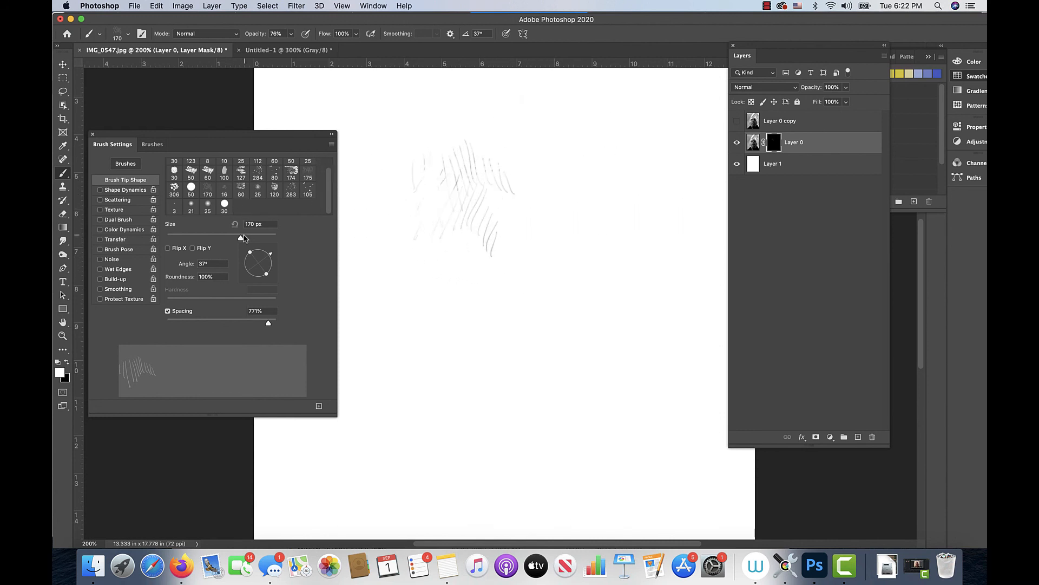
Step: Reduce the pencil-mark brush to 95 px and stamp overlapping marks across the forehead area of Layer 0's mask
left_click_drag(241, 238, 219, 239)
left_click(388, 208)
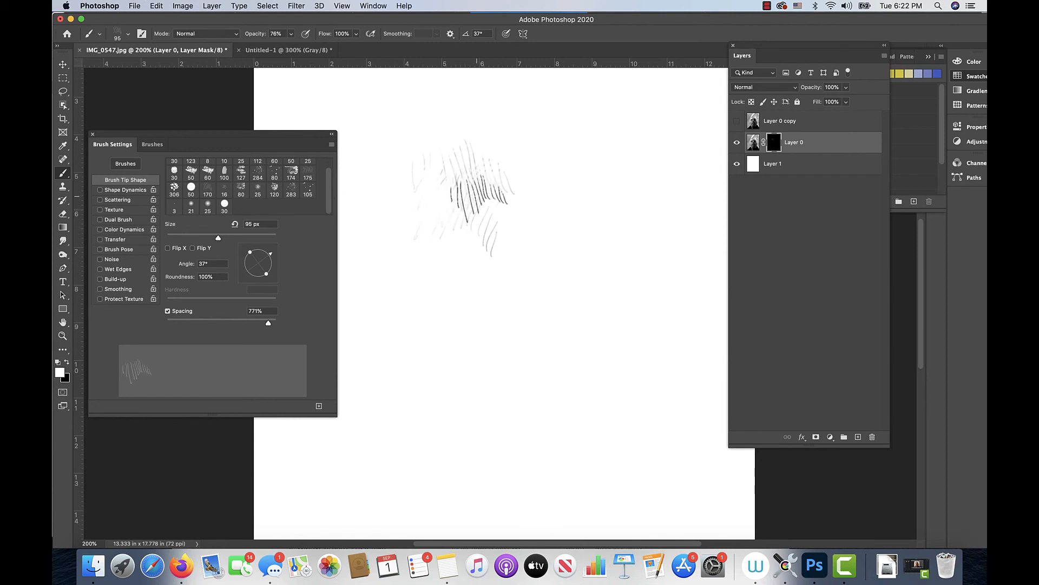
left_click(488, 192)
left_click(482, 242)
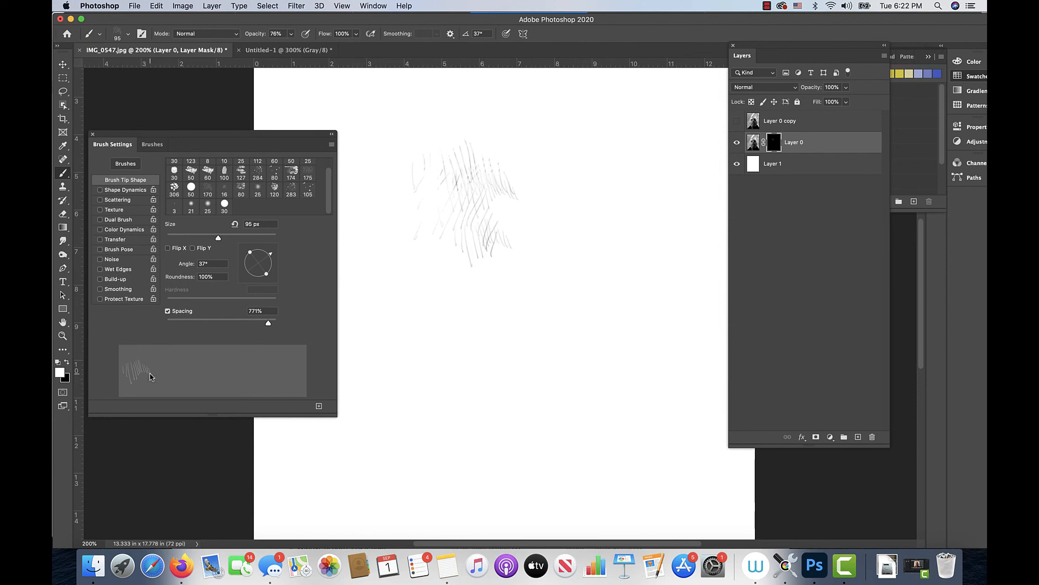
left_click(497, 161)
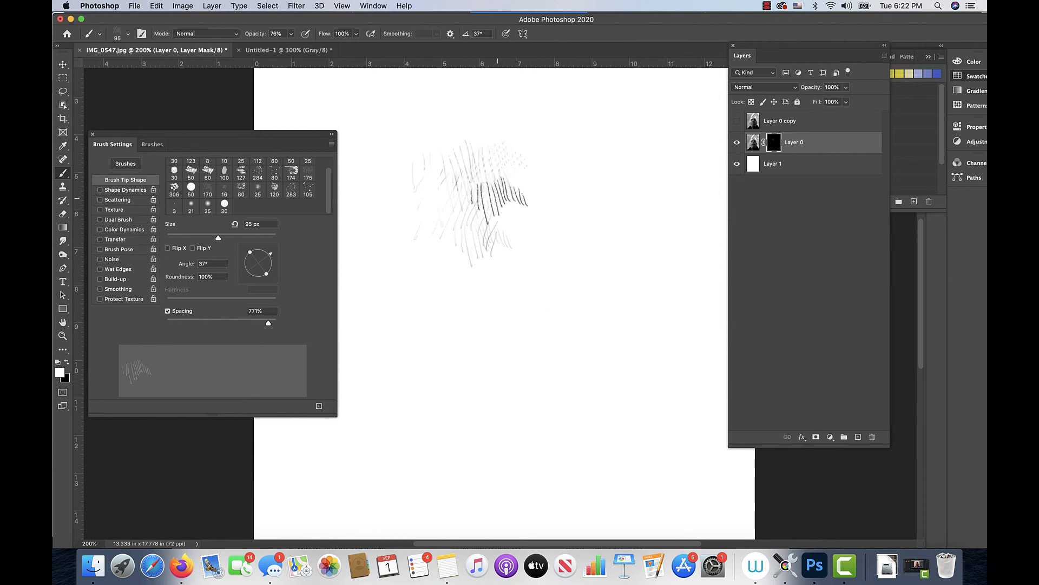
left_click(498, 198)
left_click(505, 170)
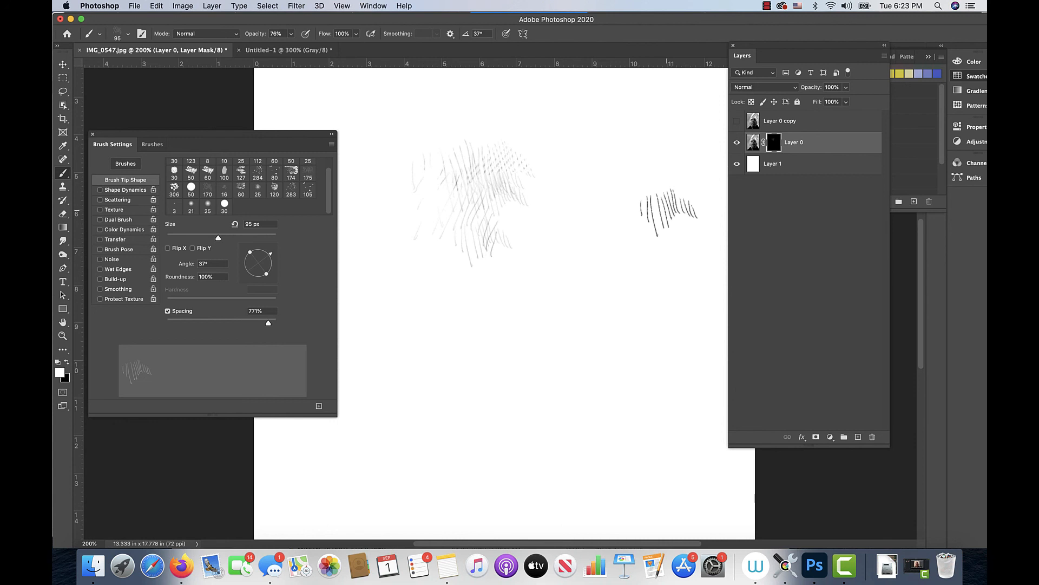
key("super+z")
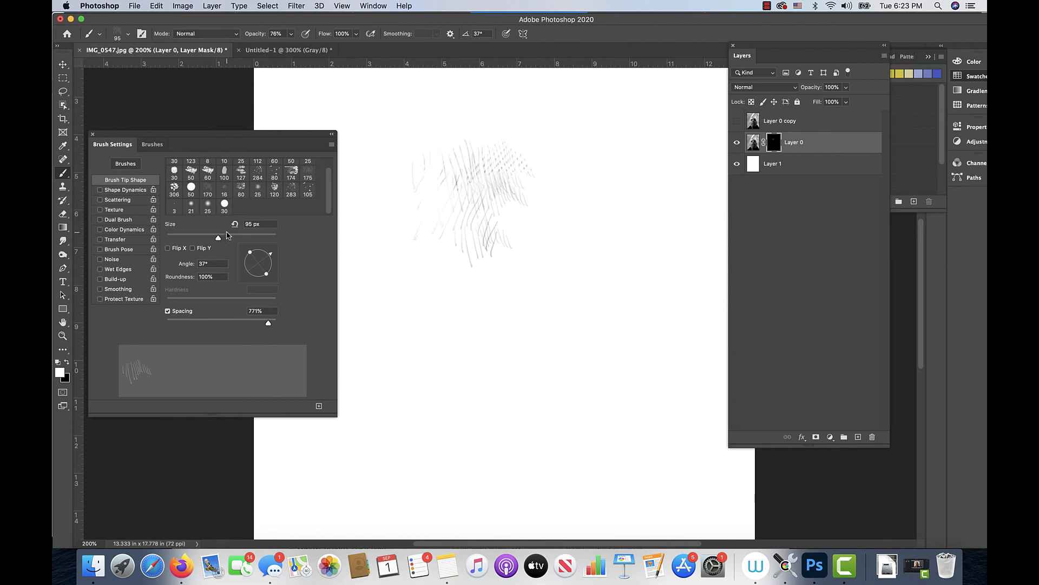
Step: Set the brush angle to 2° and add more crossing pencil marks over the upper forehead on the mask
left_click_drag(271, 258, 275, 263)
key("super+z")
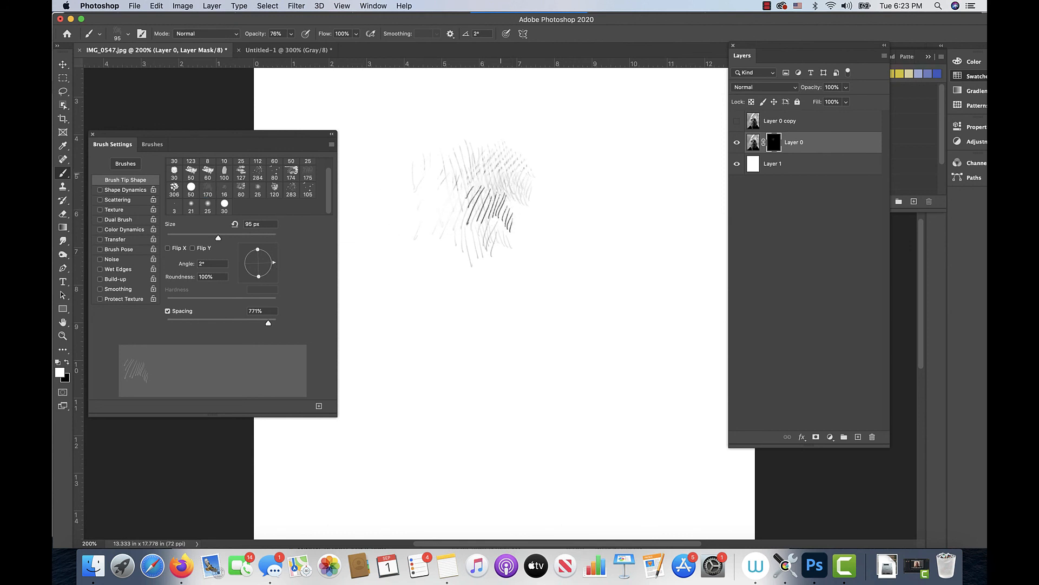
mouse_move(494, 189)
left_mouse_down()
mouse_move(498, 163)
mouse_move(499, 195)
mouse_move(507, 149)
mouse_move(505, 162)
mouse_move(523, 141)
mouse_move(541, 156)
left_mouse_up()
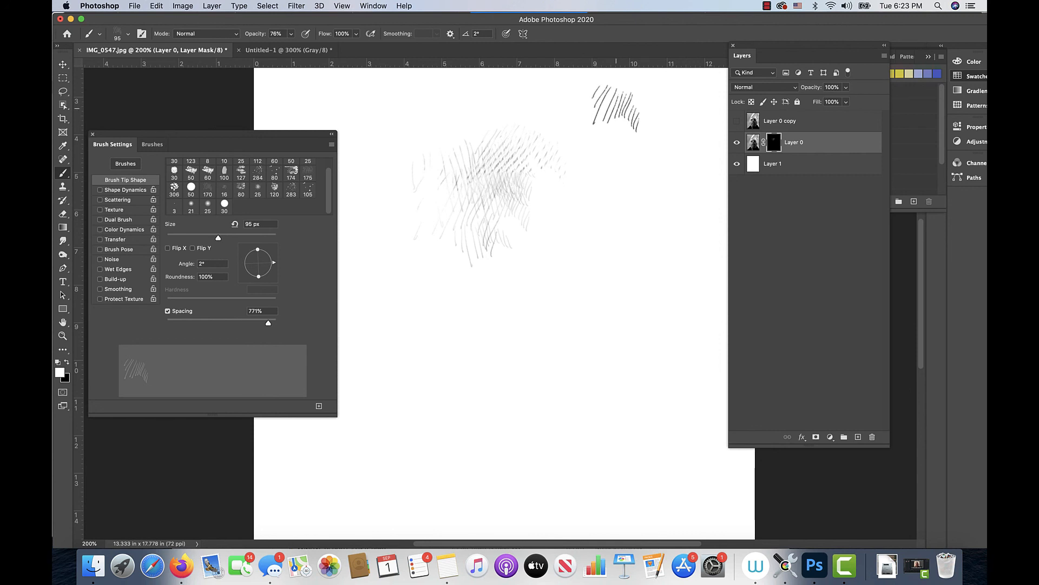
Step: Turn on the visibility of Layer 0 copy
left_click(737, 122)
left_click(847, 89)
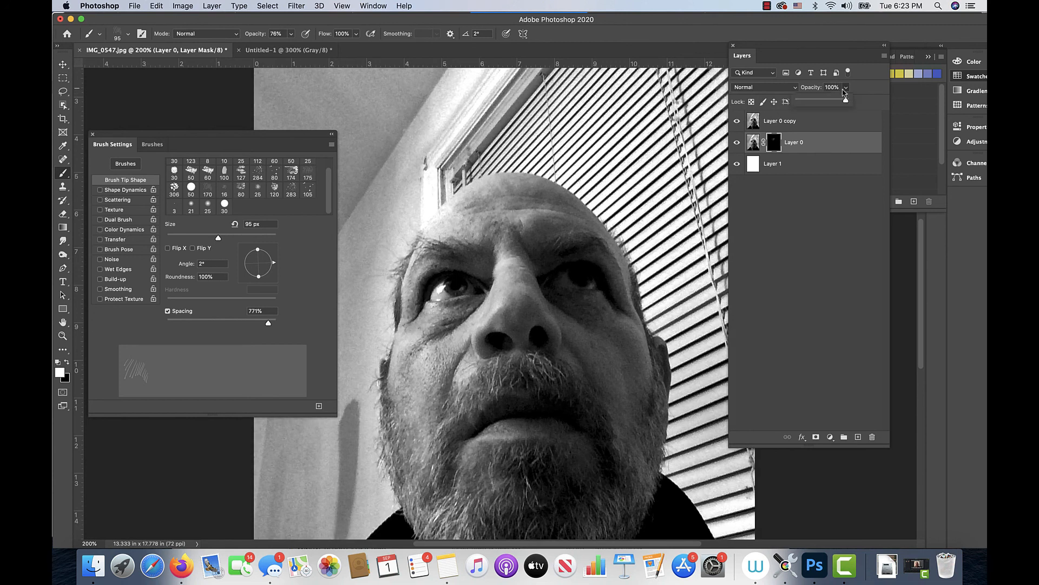
left_click_drag(847, 102, 807, 103)
left_click(780, 122)
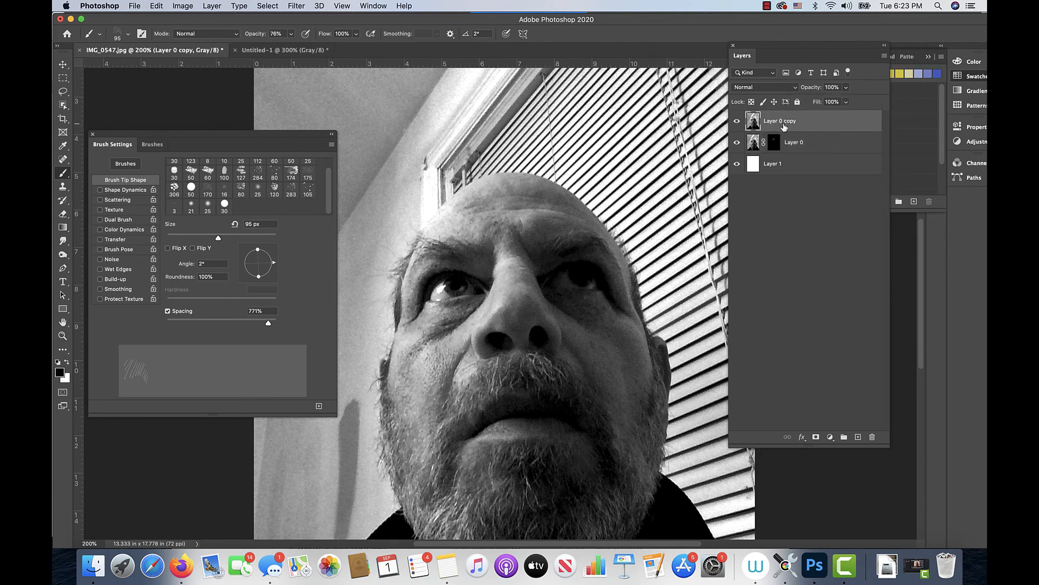
left_click(799, 141)
left_click(847, 88)
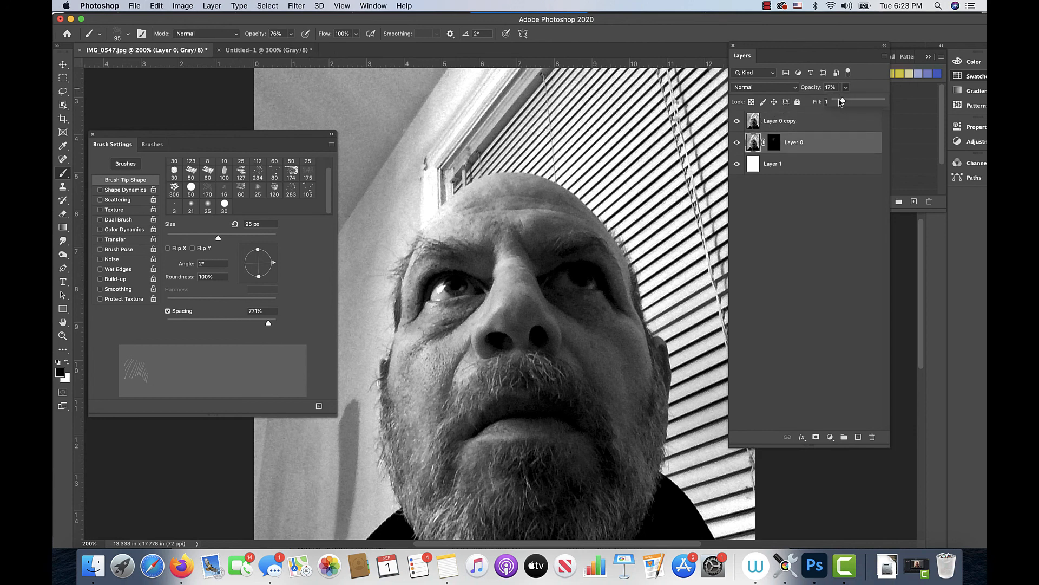
left_click_drag(841, 103, 896, 93)
Step: Lower the opacity of Layer 0 copy to 12% as a faint tracing guide
left_click(820, 124)
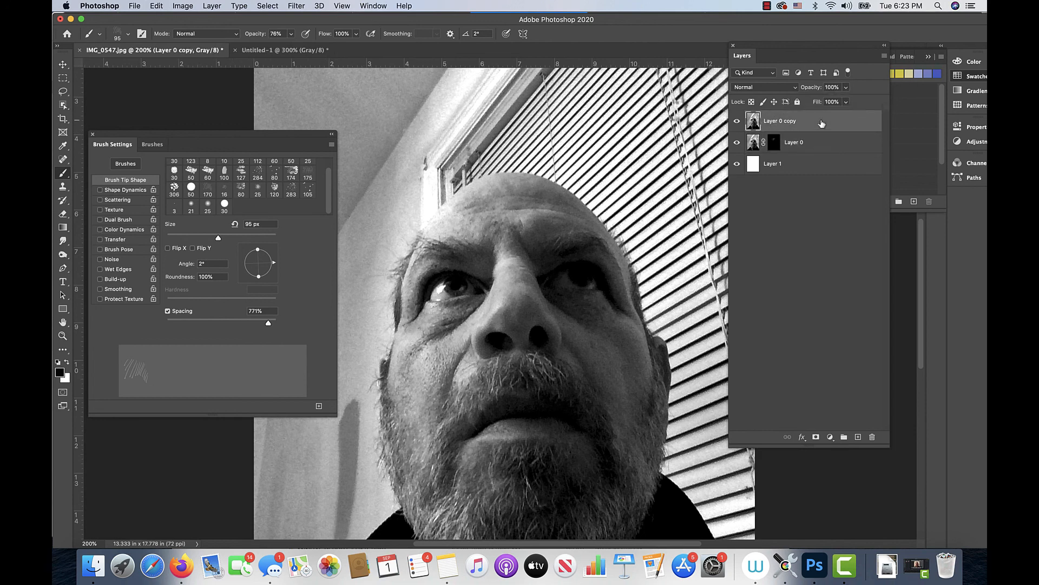
left_click(845, 88)
left_click_drag(845, 102, 812, 102)
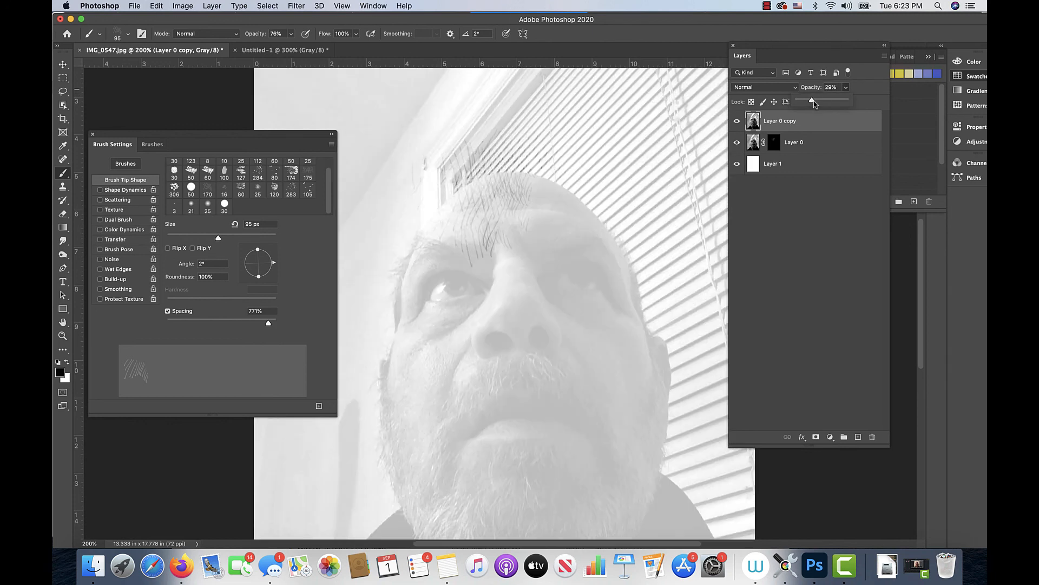
left_click_drag(809, 102, 807, 102)
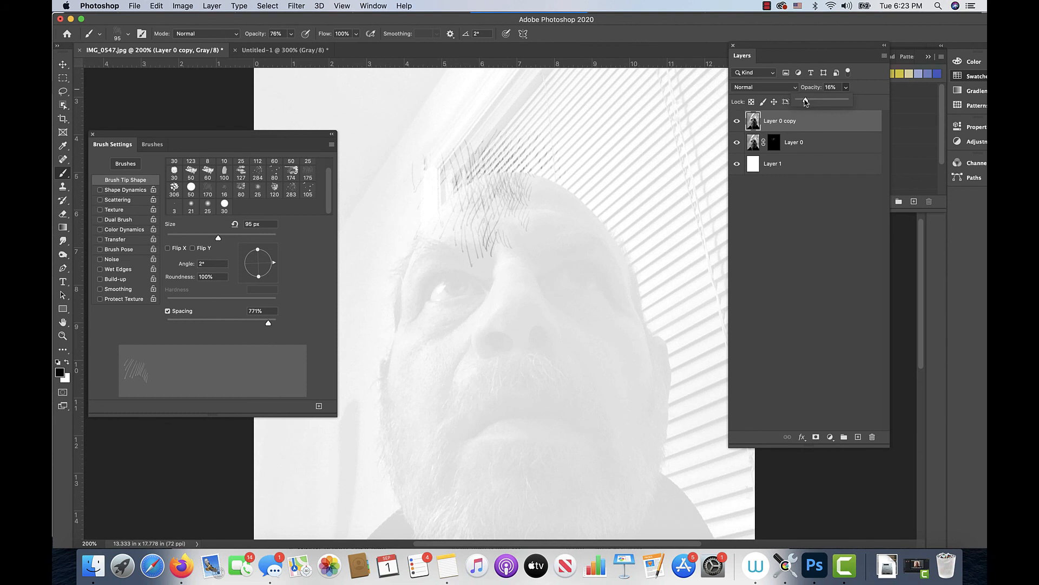
left_click_drag(806, 102, 804, 101)
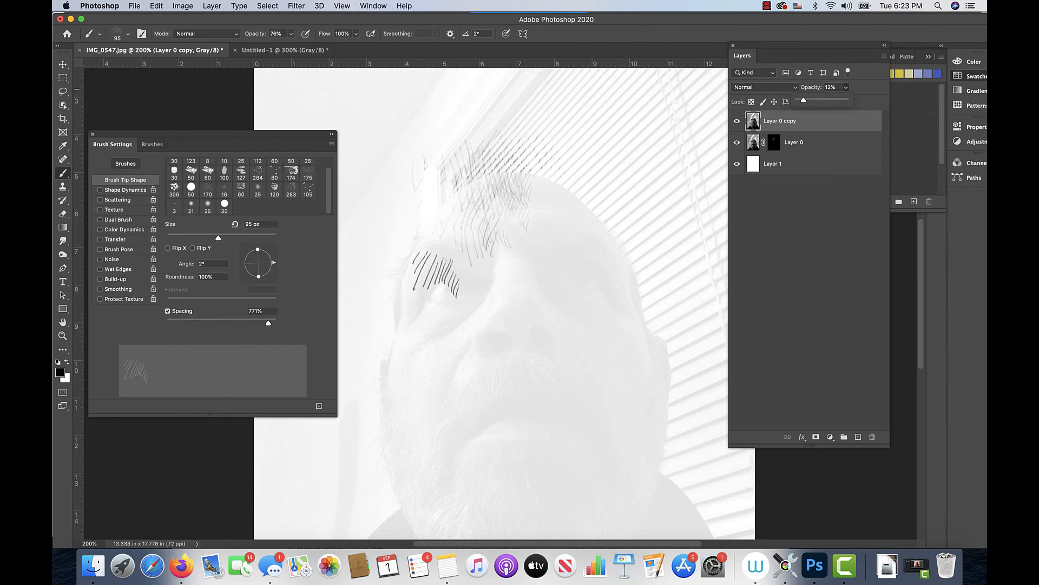
Step: Set the pencil-mark brush to 59% opacity, a 20° angle and a size of 91 px
left_click(291, 36)
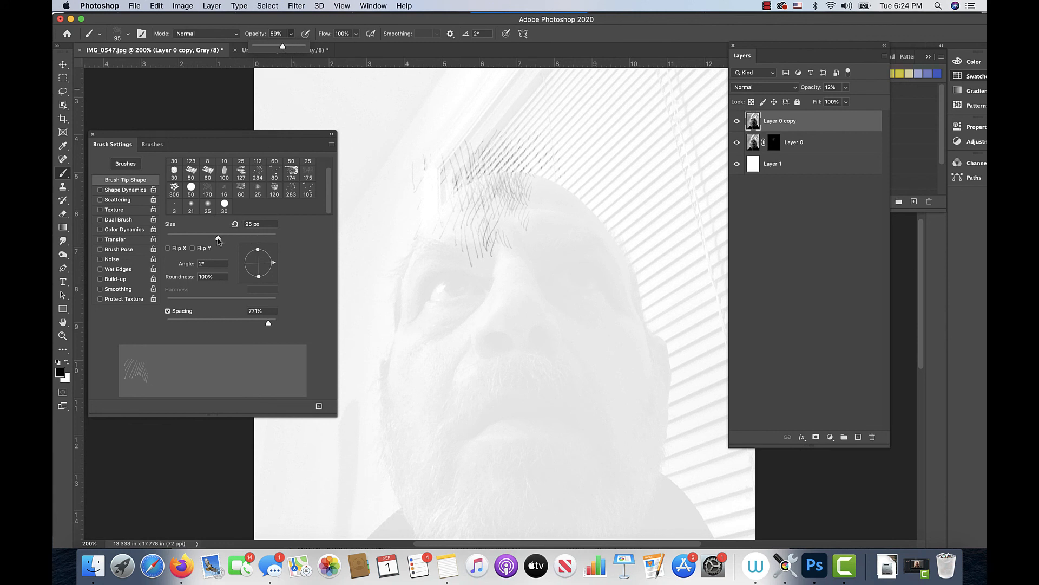
left_click_drag(218, 240, 216, 239)
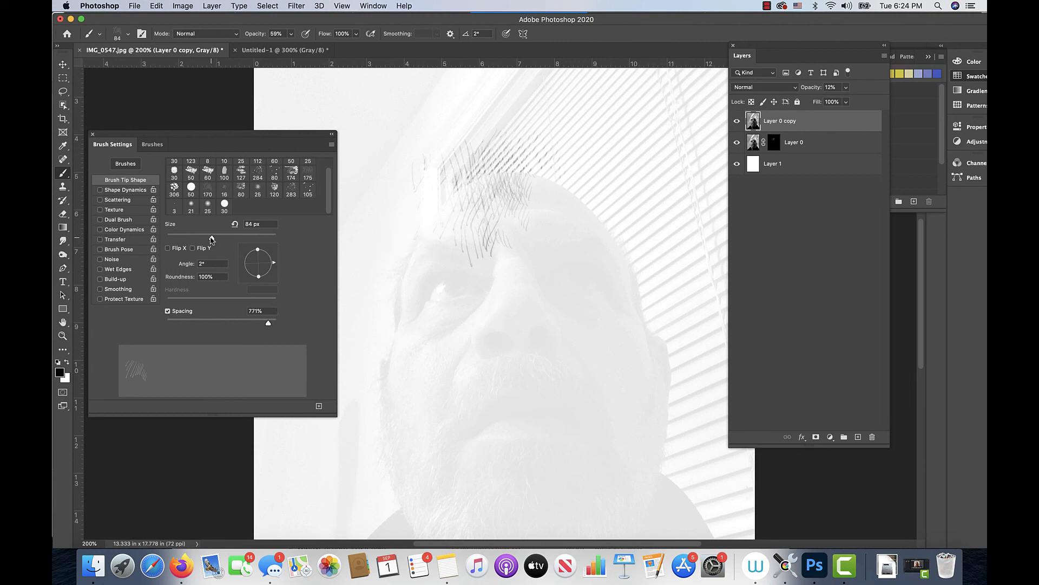
left_click_drag(212, 239, 210, 241)
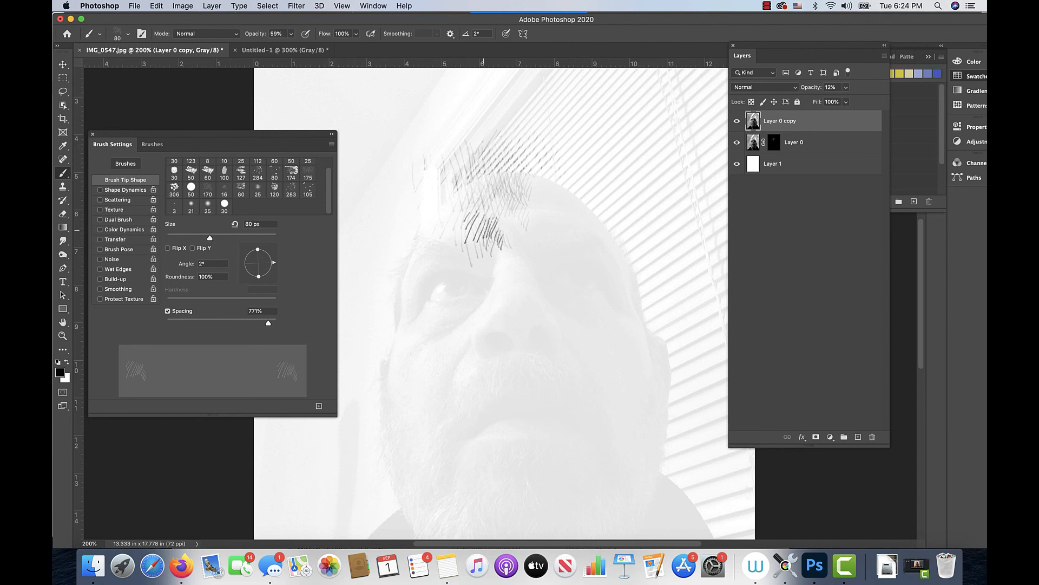
left_click_drag(274, 265, 273, 257)
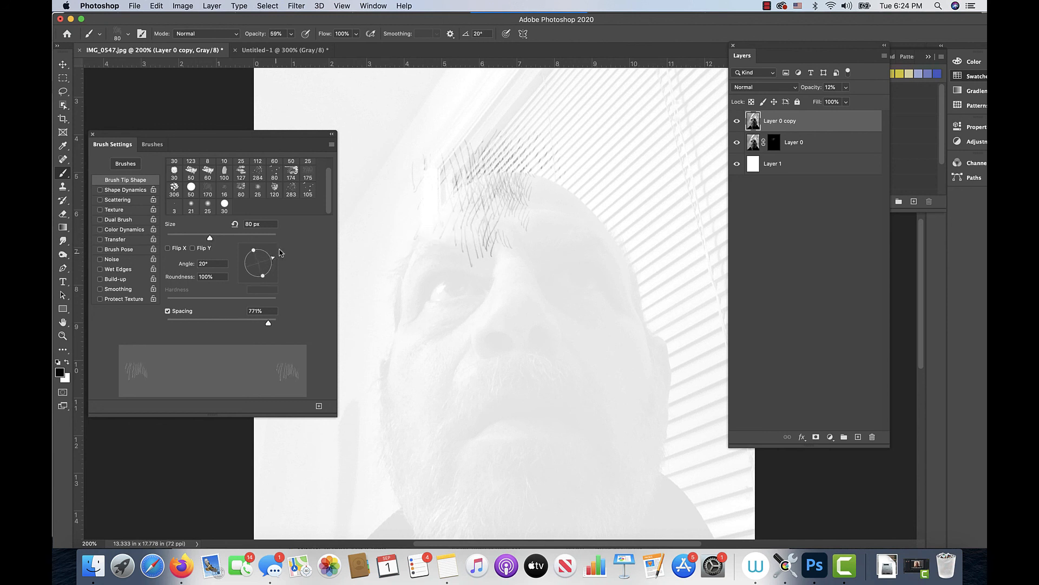
left_click(457, 255)
left_click_drag(212, 239, 215, 239)
Step: Stamp white pencil marks on Layer 0's mask over the eyebrow and upper eye on the portrait's left side
left_click(773, 143)
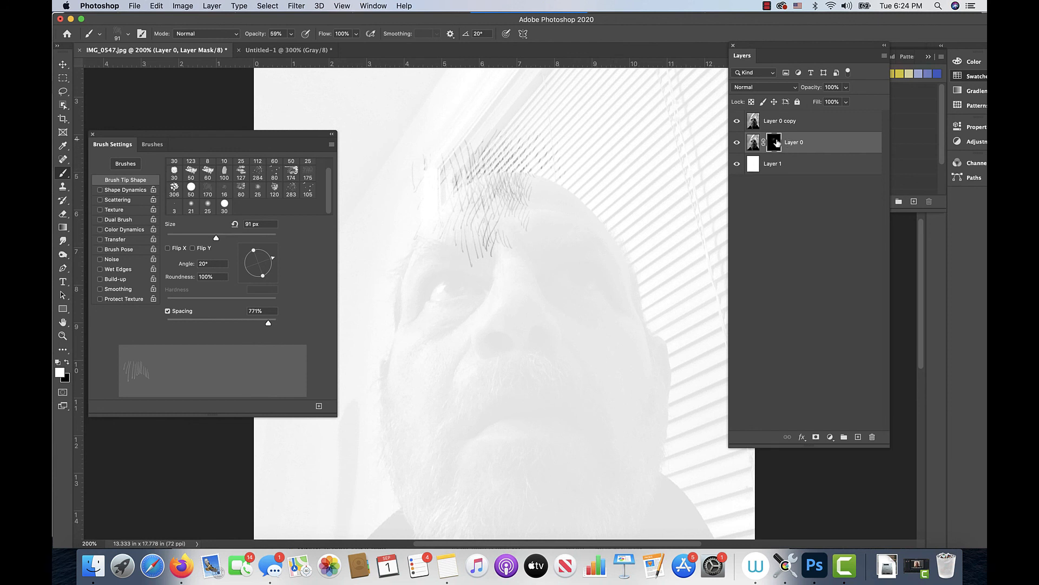
left_click(458, 261)
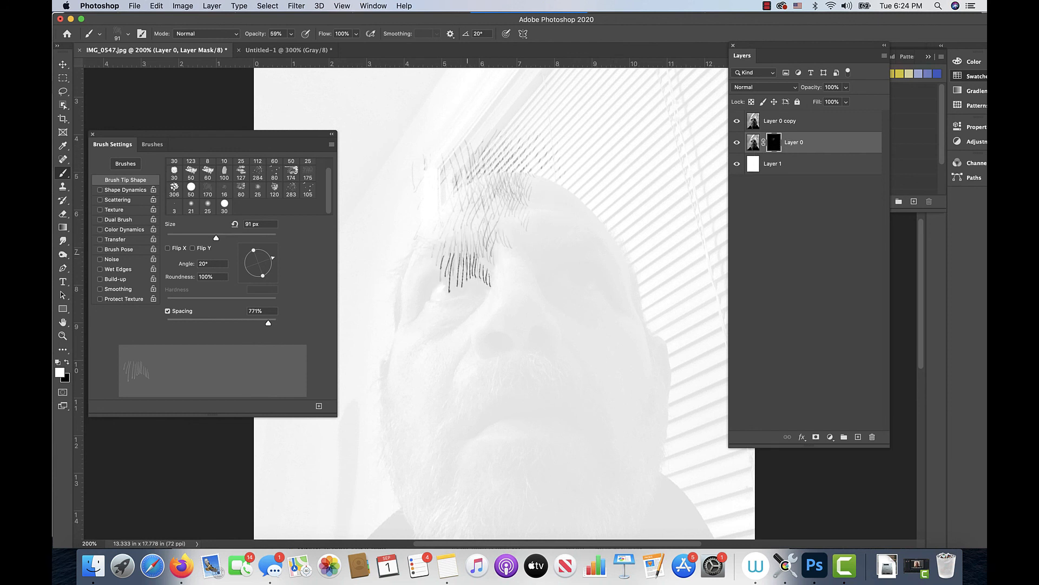
left_click(473, 278)
left_click(457, 271)
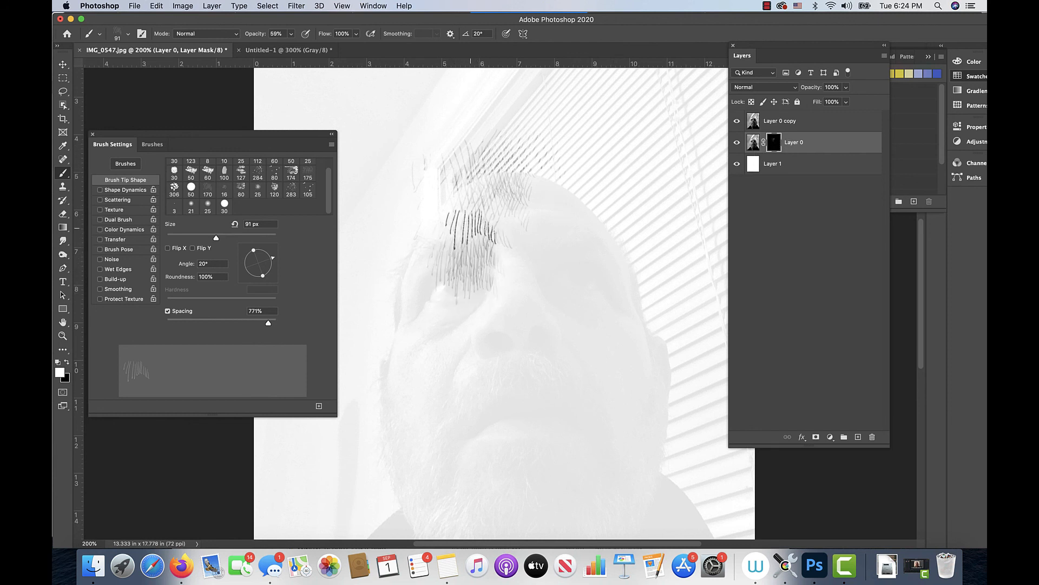
left_click(471, 234)
left_click(470, 237)
left_click(439, 254)
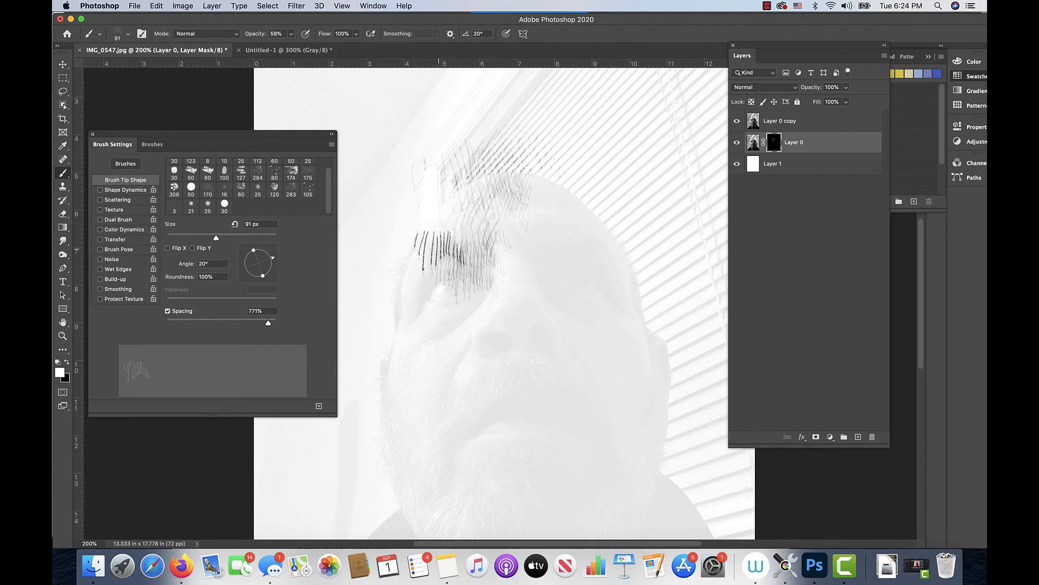
Step: Stamp pencil marks over and below the eye on the portrait's left side at 41% brush opacity, rotating the tip to -19°
left_click(292, 33)
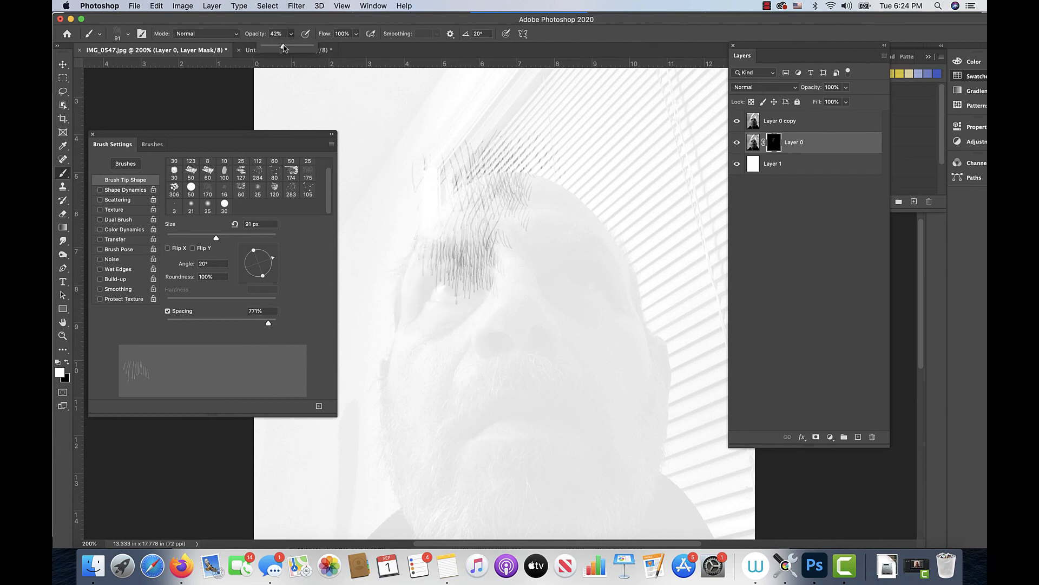
left_click_drag(284, 46, 283, 46)
left_click(442, 242)
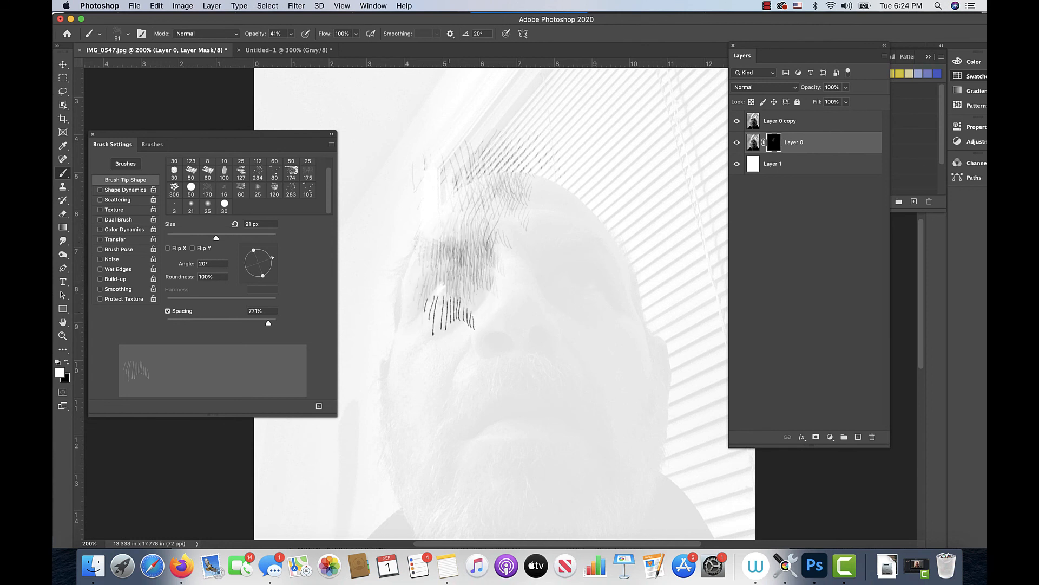
left_click_drag(274, 259, 273, 268)
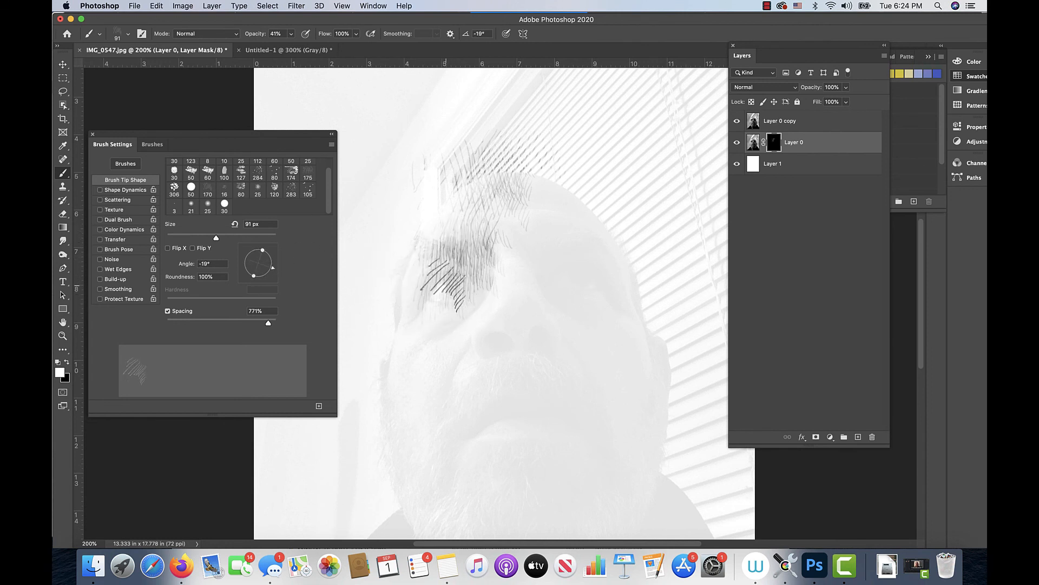
left_click(464, 285)
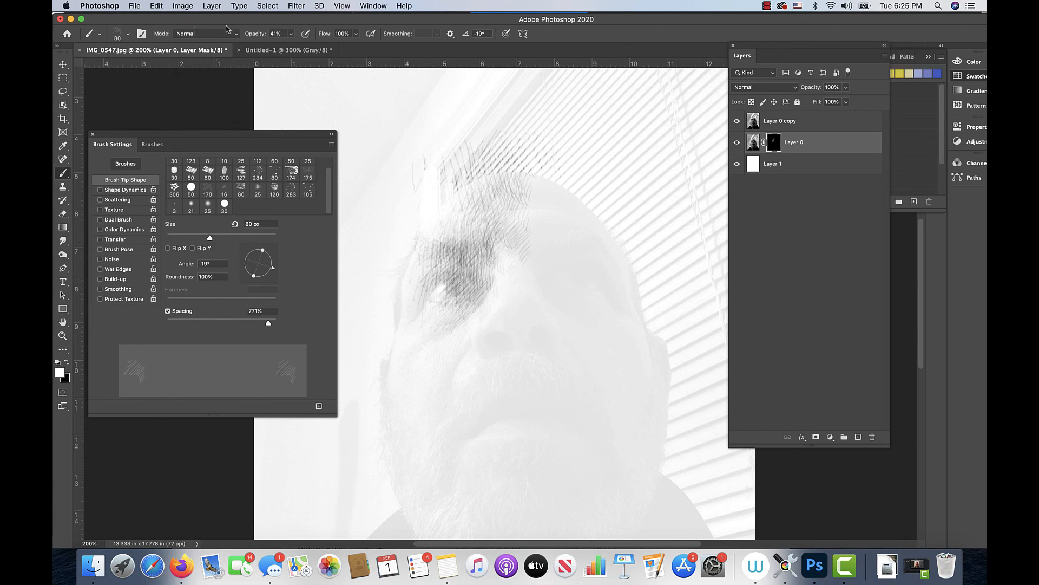
Step: Lower the brush opacity to 30% and stamp lighter pencil marks around the same eye
left_click(292, 34)
left_click_drag(287, 50, 285, 49)
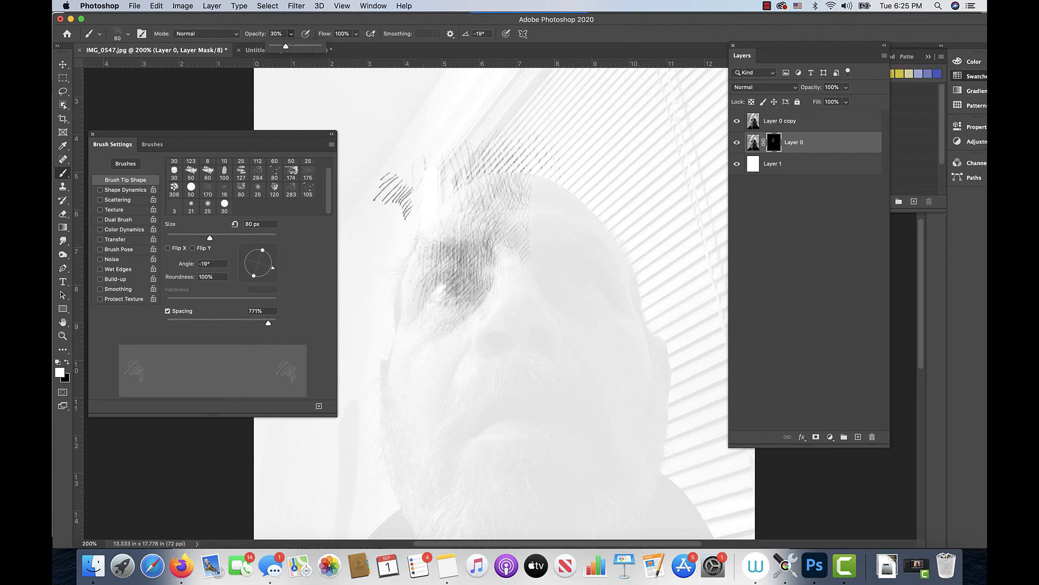
left_click(451, 281)
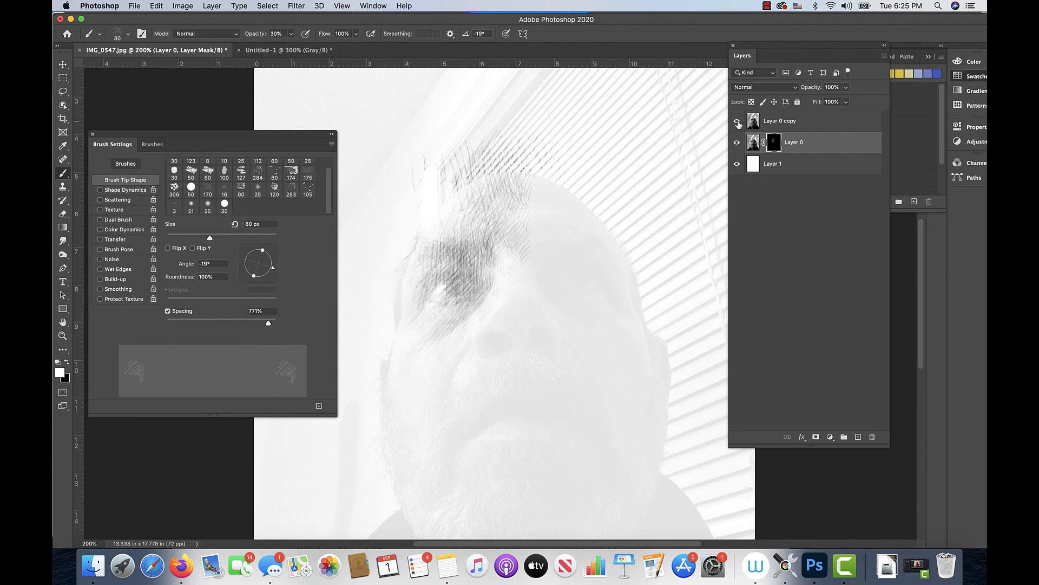
Step: Inspect the pencil marks with Layer 0 copy hidden, and turn its visibility back on
left_click(737, 124)
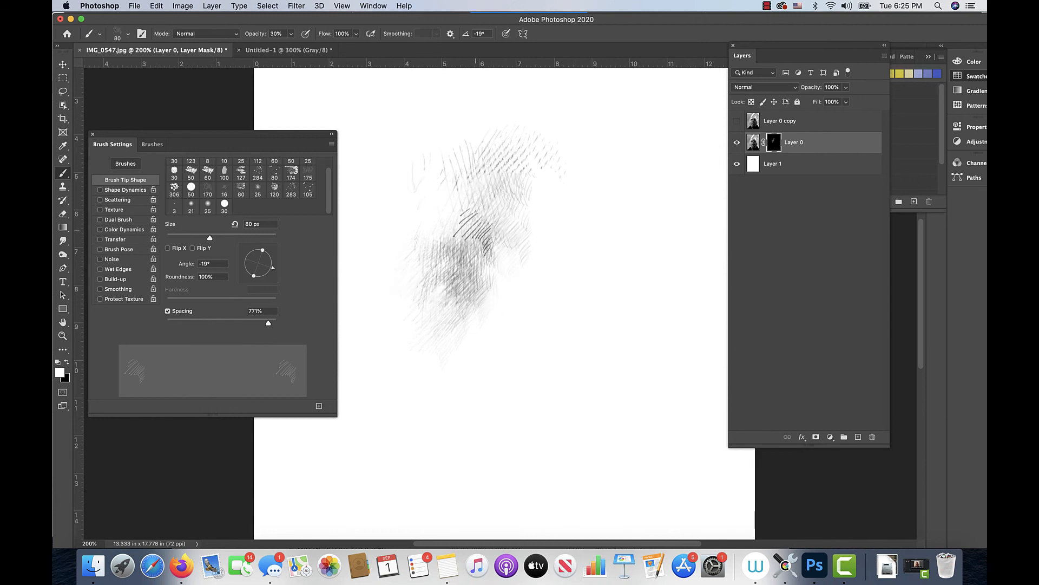
mouse_move(541, 174)
left_mouse_down()
mouse_move(555, 149)
mouse_move(569, 162)
left_mouse_up()
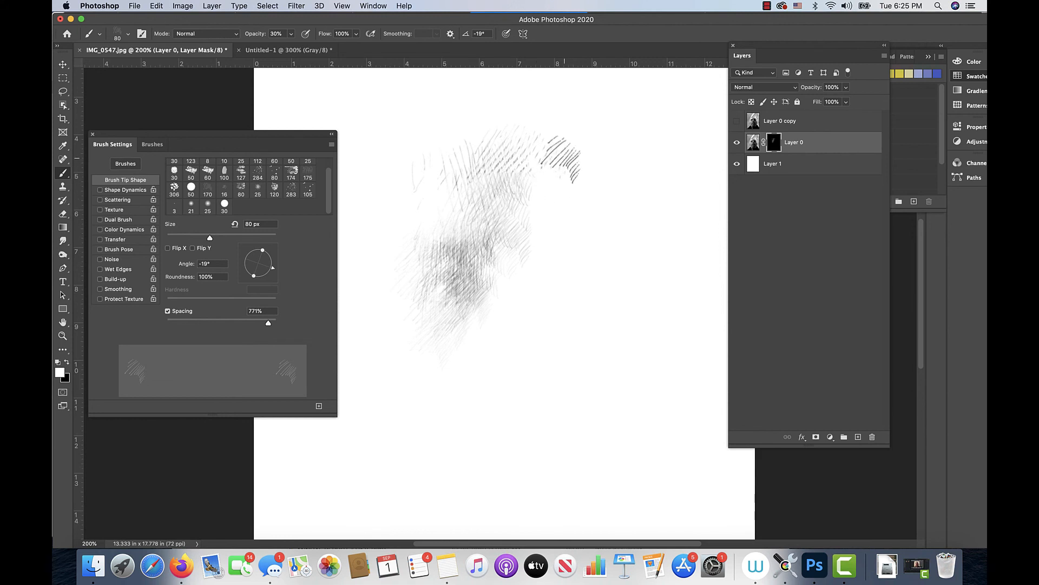
left_click(546, 165)
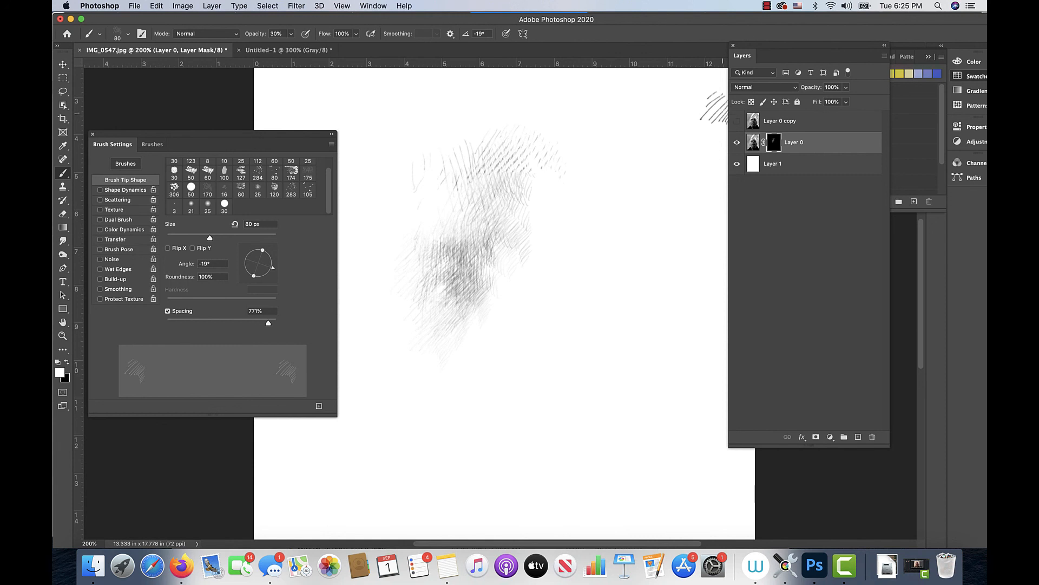
left_click(737, 122)
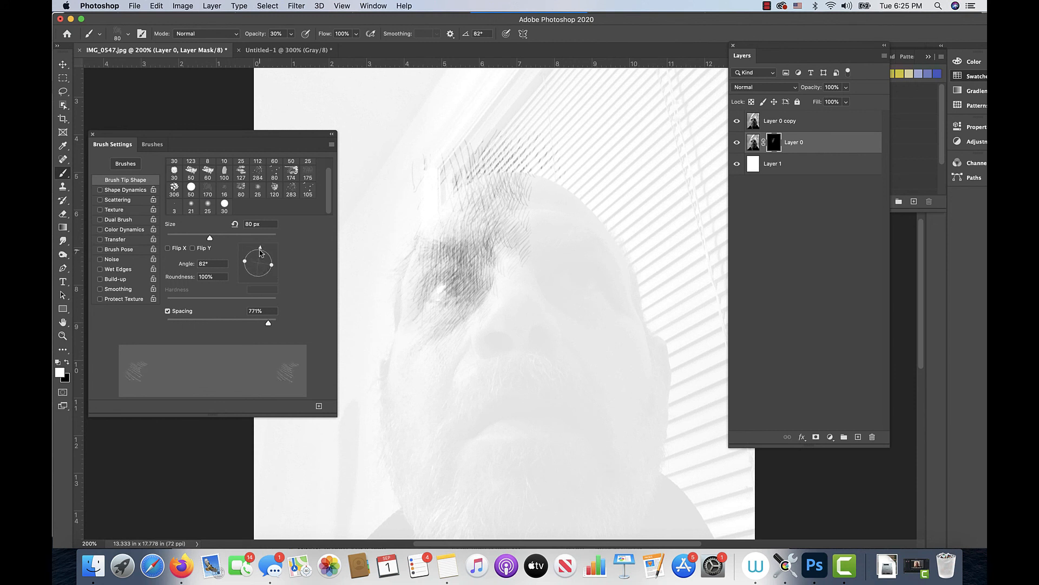
Step: Rotate the brush tip to 68° and stamp pencil marks over the brow and eye on the portrait's right side
left_click_drag(262, 250, 263, 250)
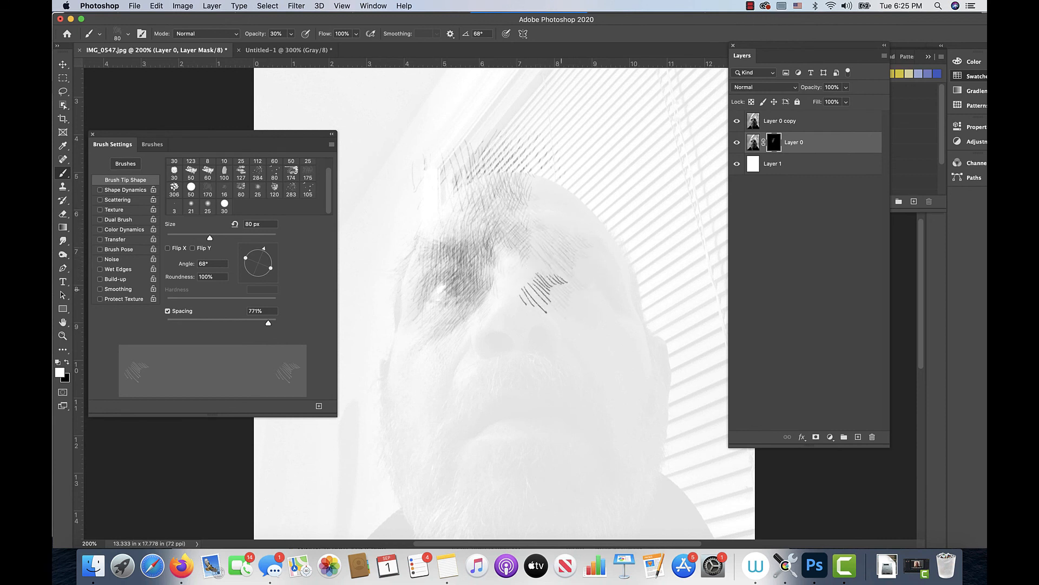
left_click(563, 298)
left_click(582, 273)
left_click(589, 265)
left_click(598, 285)
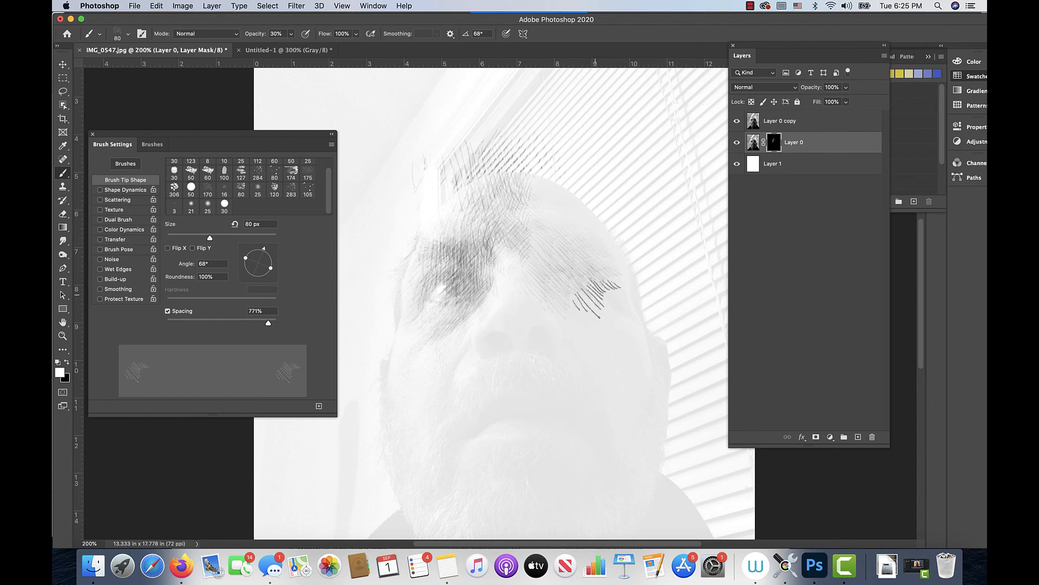
left_click(552, 290)
left_click(579, 277)
left_click(582, 288)
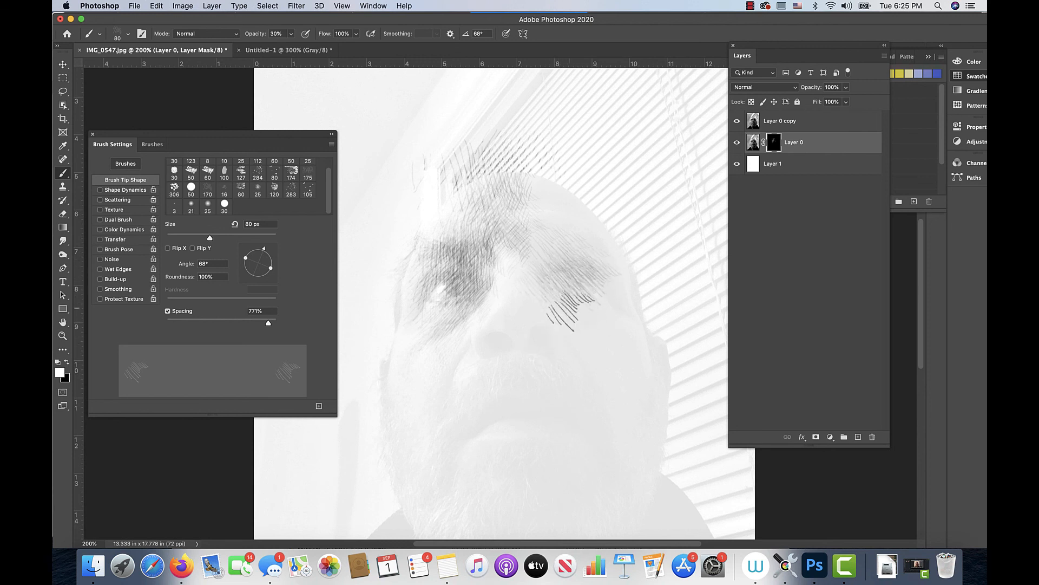
left_click(570, 281)
Step: Set the pencil-mark brush to 95 px, a 28° angle, 46% opacity and 77% flow
left_click(219, 239)
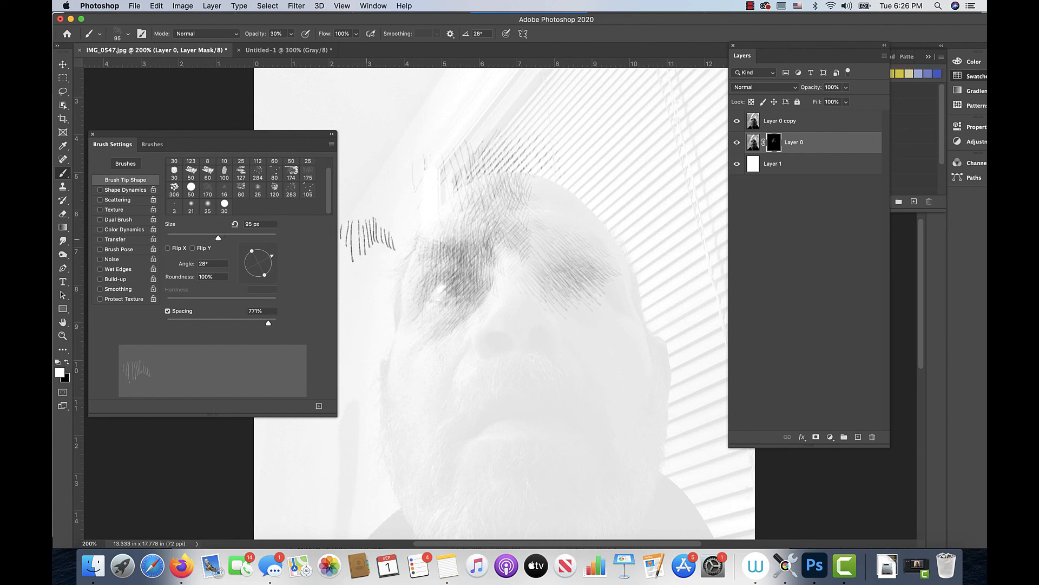
left_click(292, 34)
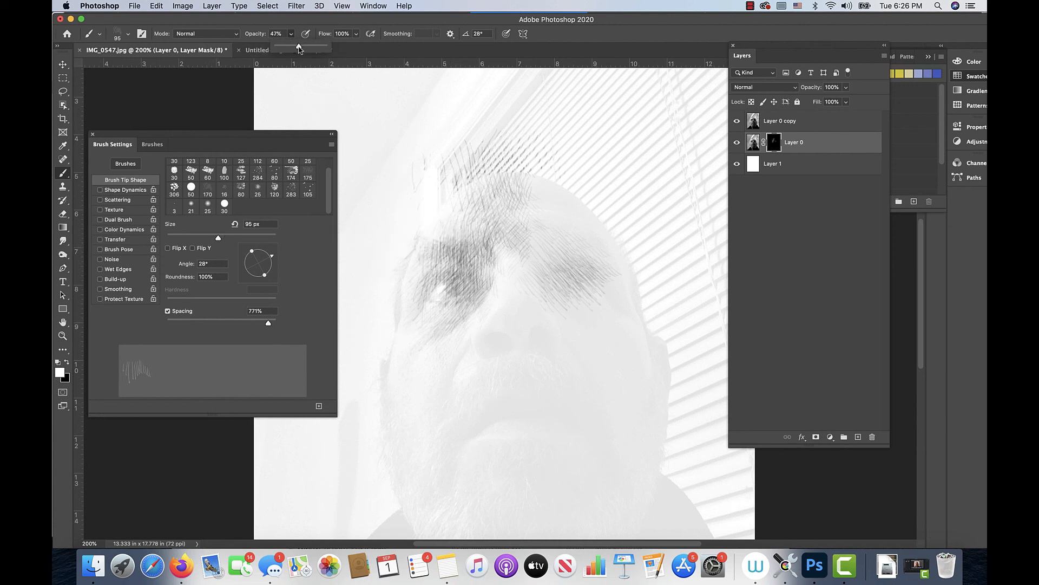
left_click_drag(299, 49, 346, 50)
left_click(356, 35)
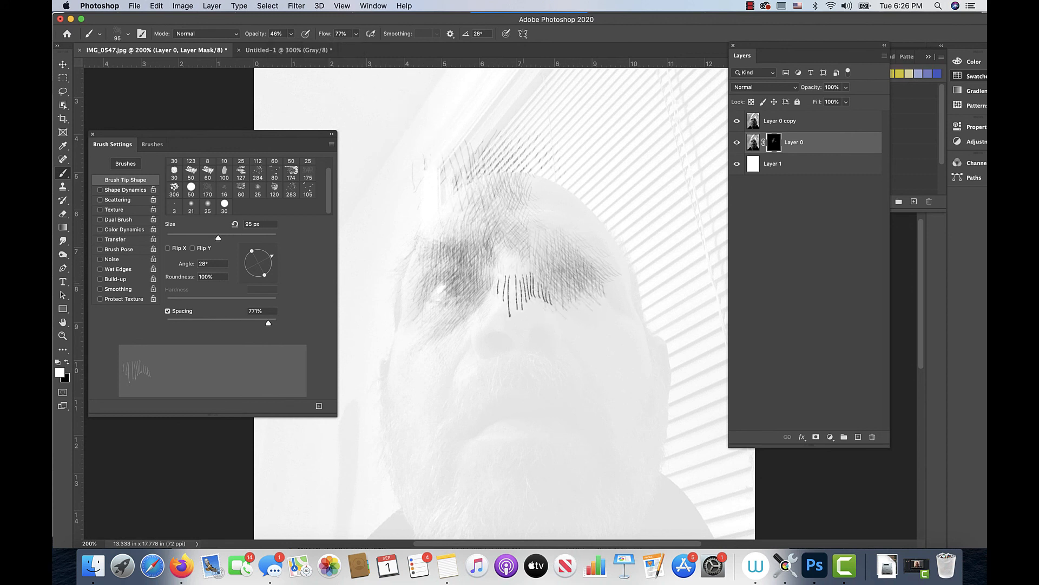
Step: Stamp crossing pencil marks over the right-side eye, the nose and the upper cheek, and check them with Layer 0 copy briefly hidden
left_click(528, 266)
left_click(531, 286)
left_click(565, 304)
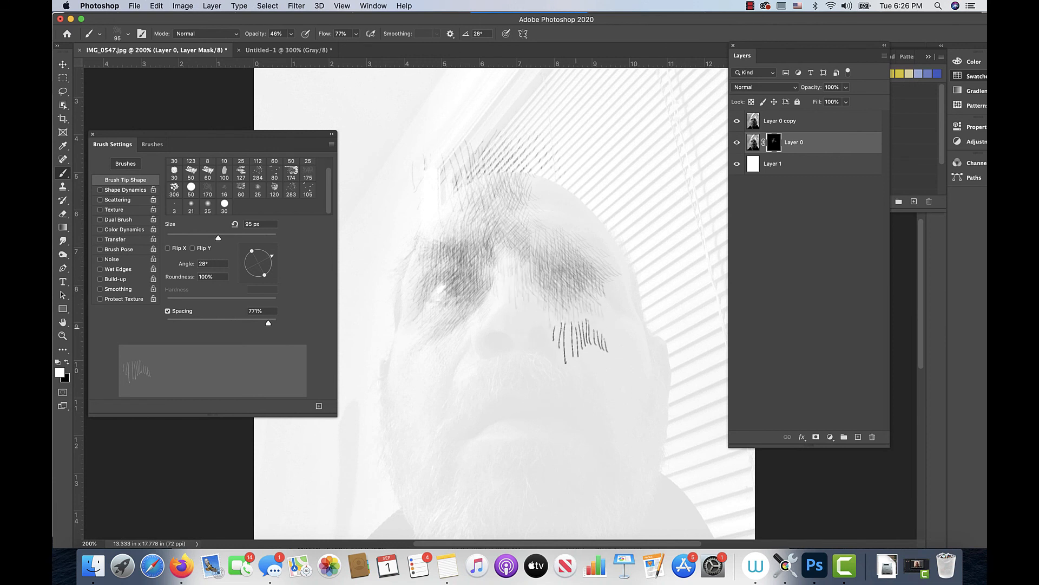
left_click(581, 321)
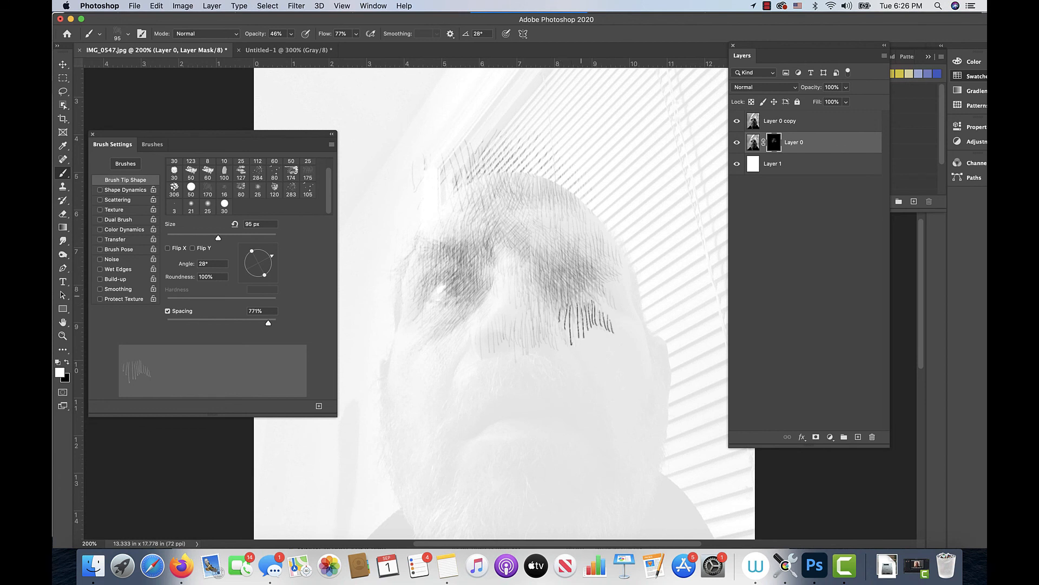
left_click(737, 122)
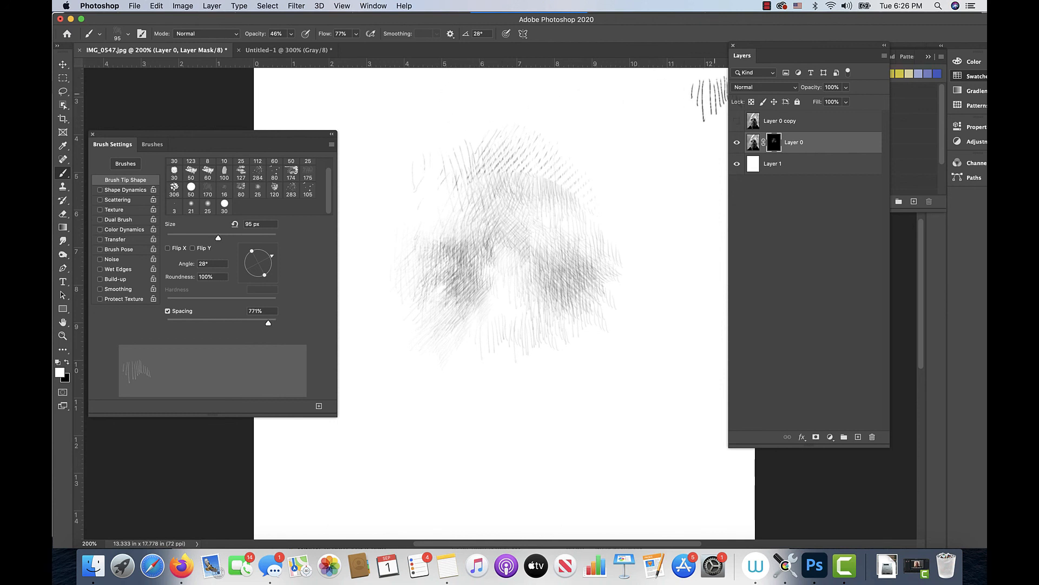
left_click(737, 123)
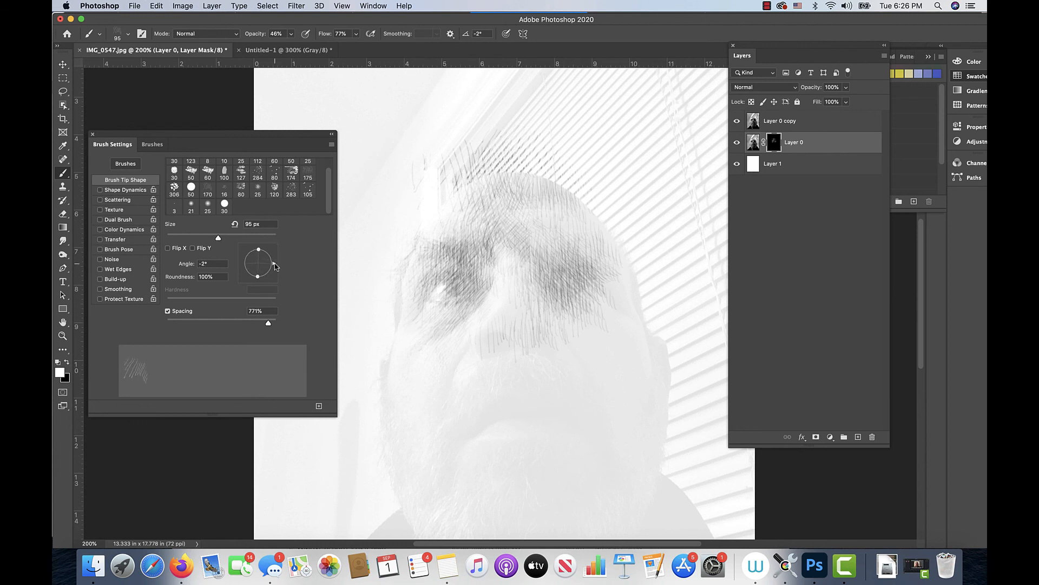
Step: Set the brush to 110 px, -13° and 56% opacity, and stamp pencil marks over the left-side cheek, temple and side of the nose
left_click(291, 34)
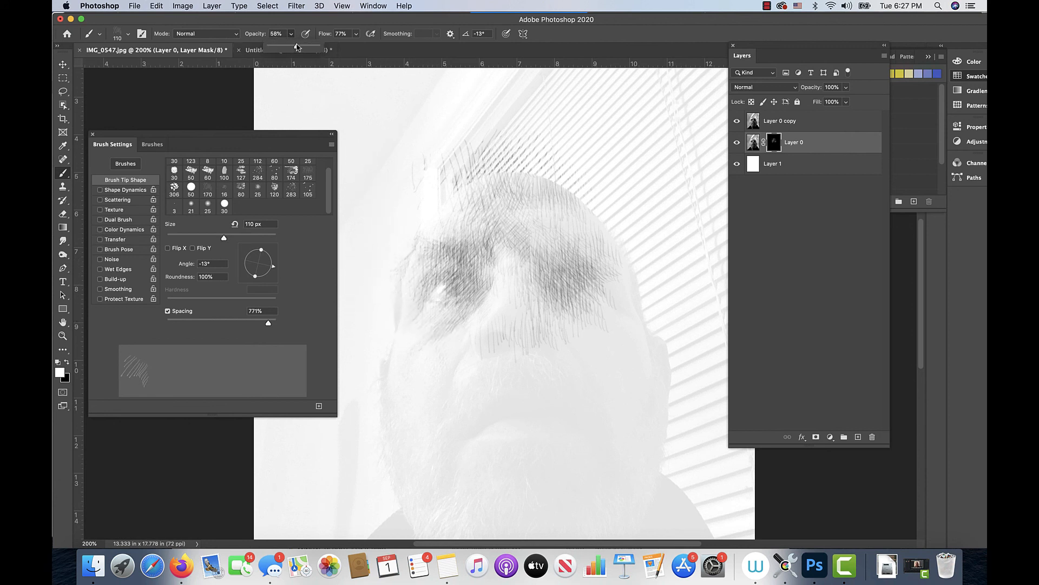
left_click(445, 341)
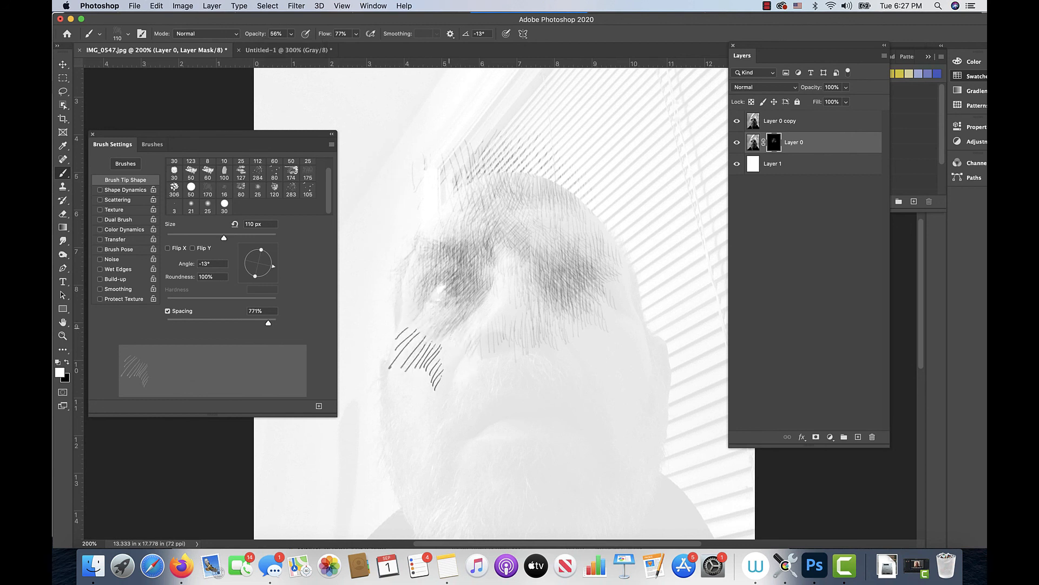
left_click_drag(418, 378, 482, 336)
left_click(487, 329)
left_click(402, 354)
left_click(403, 306)
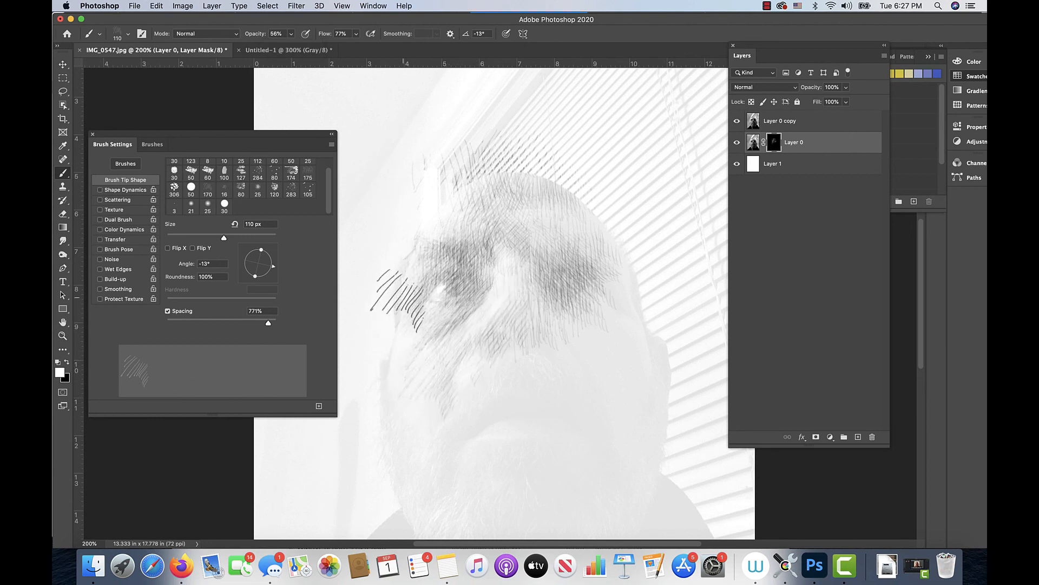
left_click(407, 286)
left_click(400, 337)
left_click(403, 385)
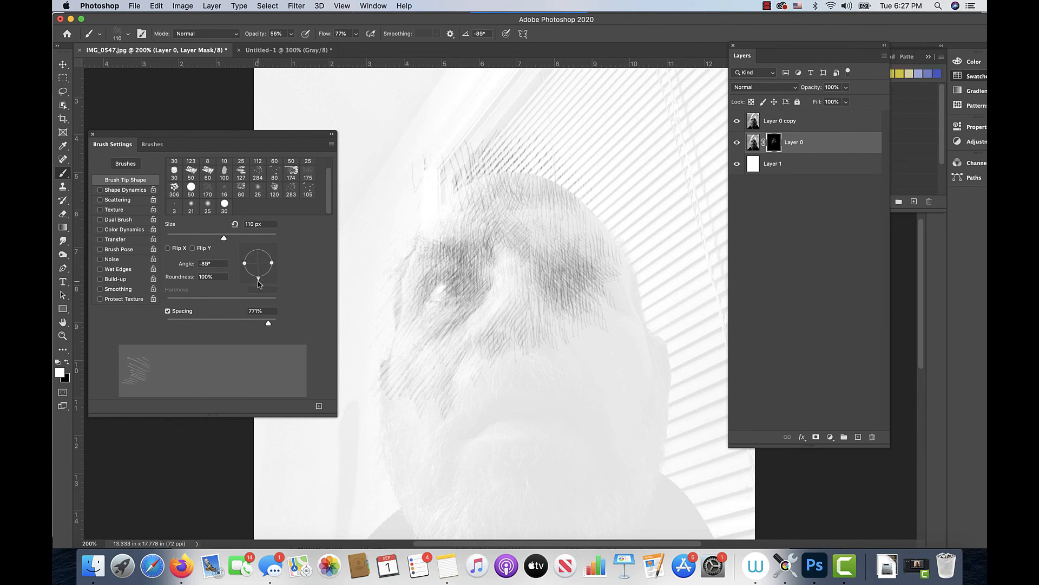
Step: Rotate the brush tip to -86° and stamp cross-hatching over both eyes
left_click_drag(259, 283, 261, 283)
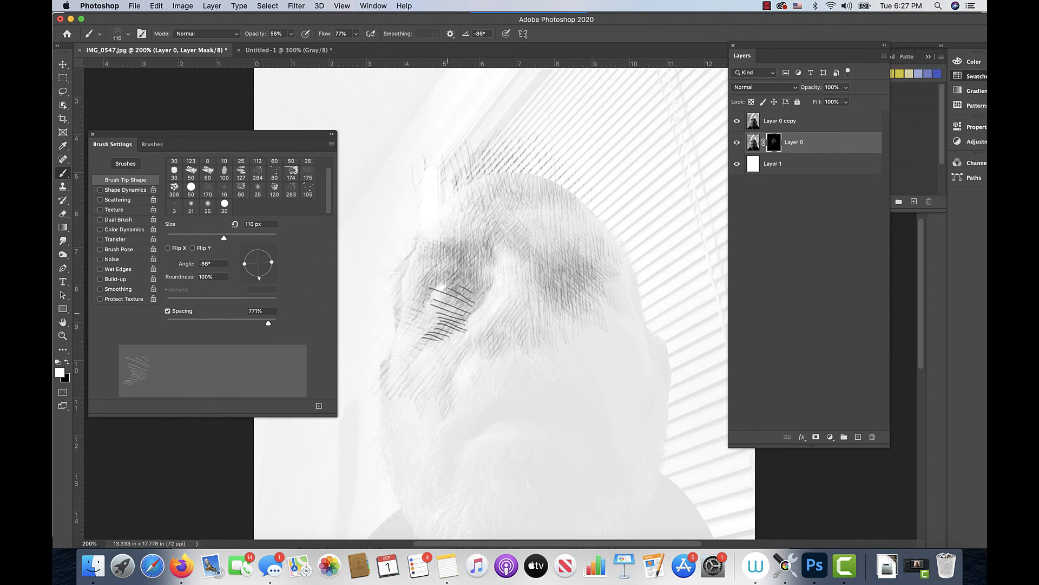
left_click(456, 302)
left_click(420, 300)
left_click(435, 288)
left_click(455, 282)
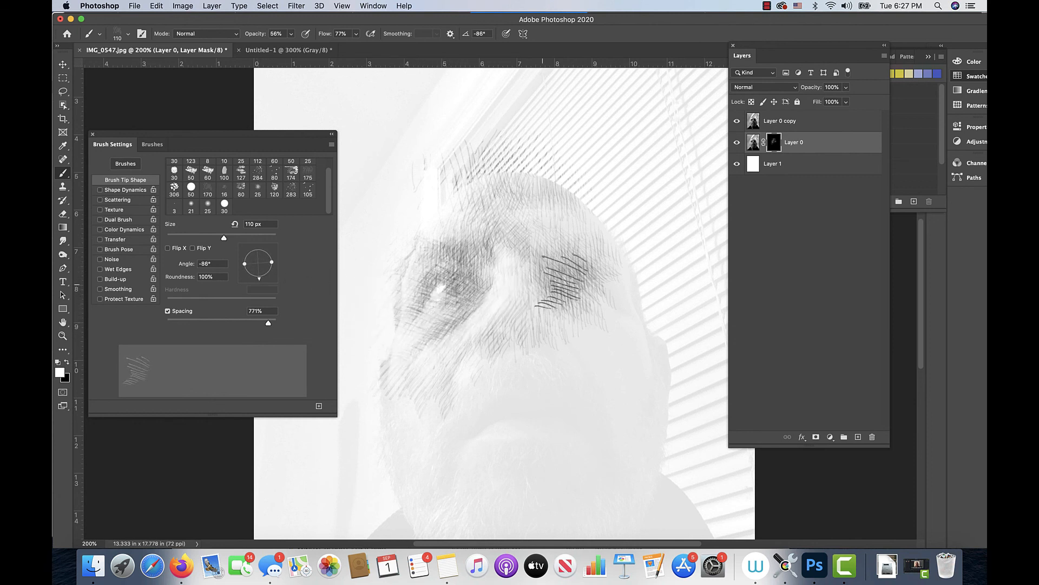
left_click(563, 282)
left_click(598, 272)
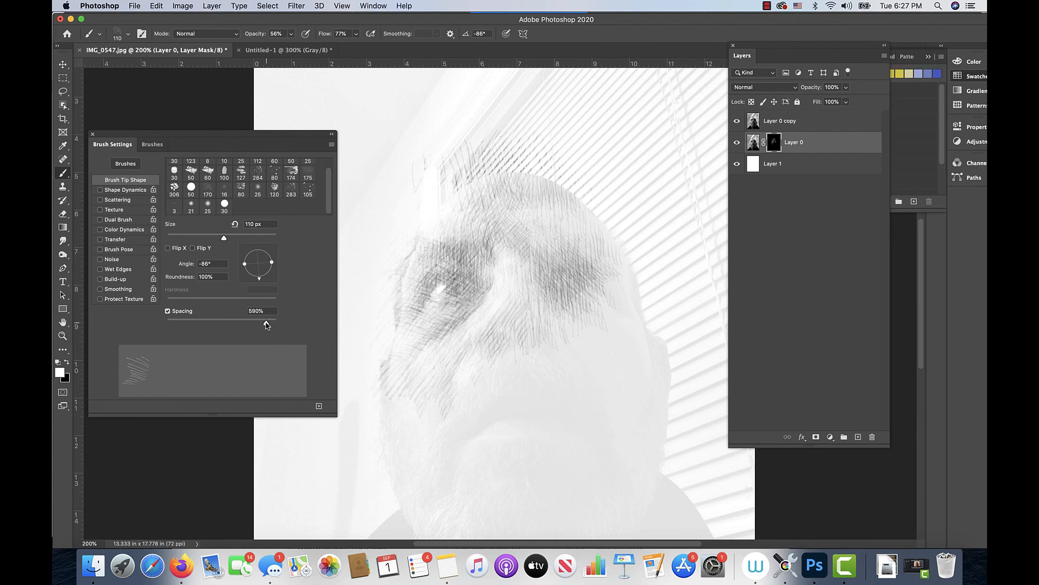
Step: Set the brush to 95 px with 590% spacing, stamp marks over the nose, left-side cheek and beard, and hide Layer 0 copy
left_click_drag(222, 235, 219, 236)
mouse_move(481, 338)
left_mouse_down()
mouse_move(494, 333)
mouse_move(503, 349)
left_mouse_up()
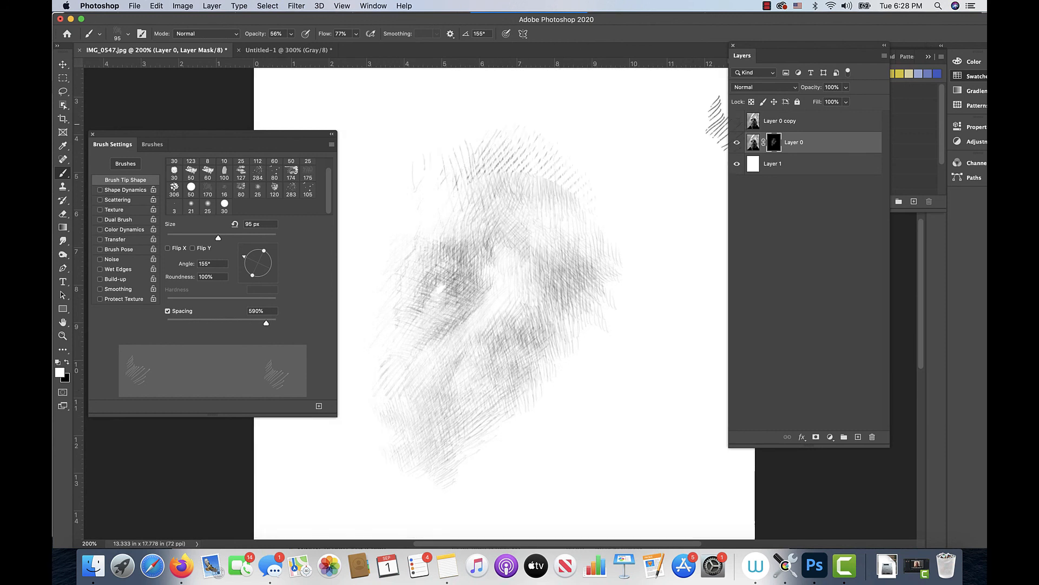
left_click(737, 122)
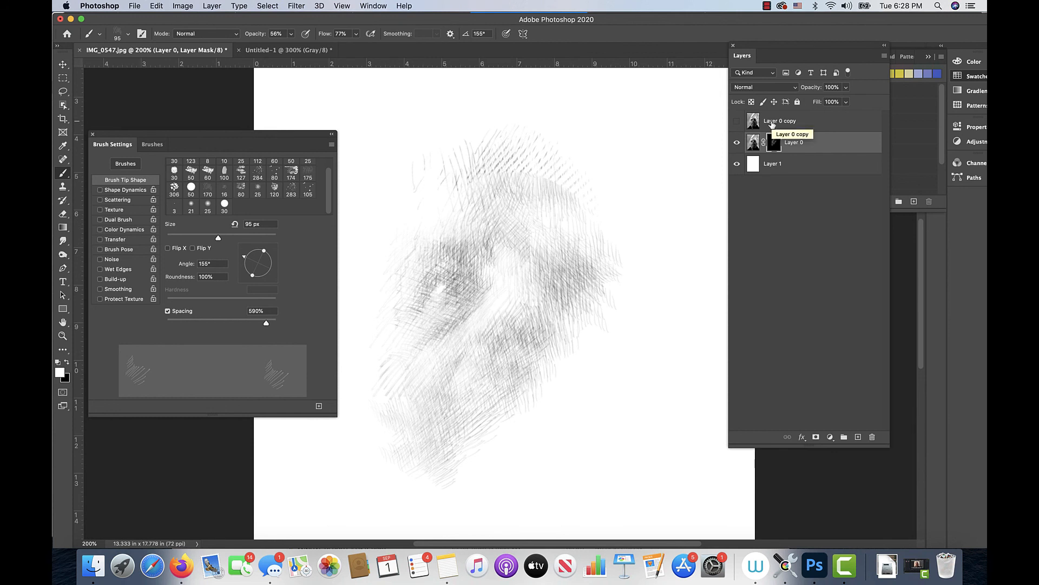
Step: Undo the trial forehead stamp, and darken the nose and moustache area with the brush at 89 px and -156°
left_click(545, 182)
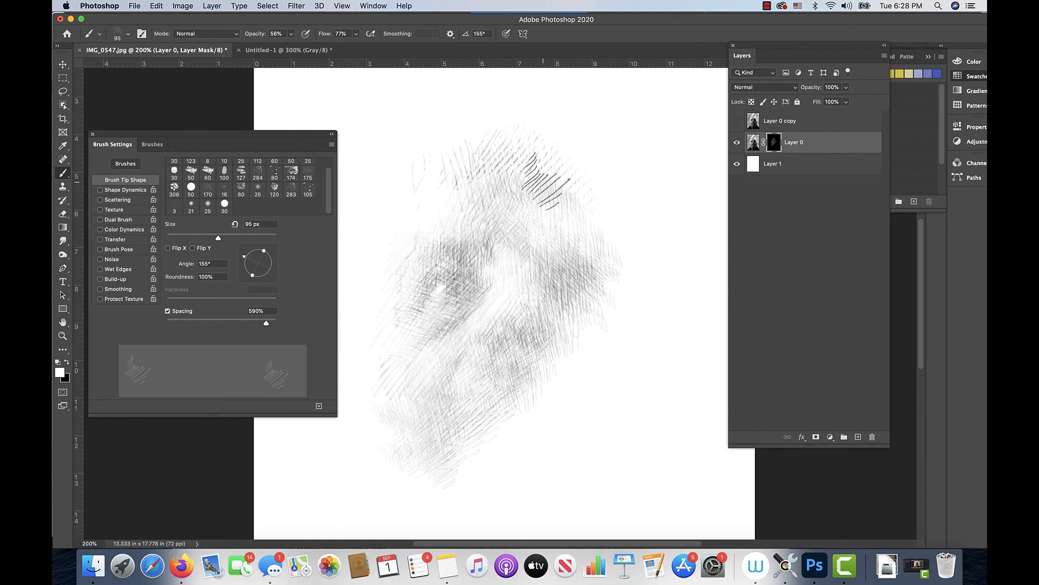
key("super+z")
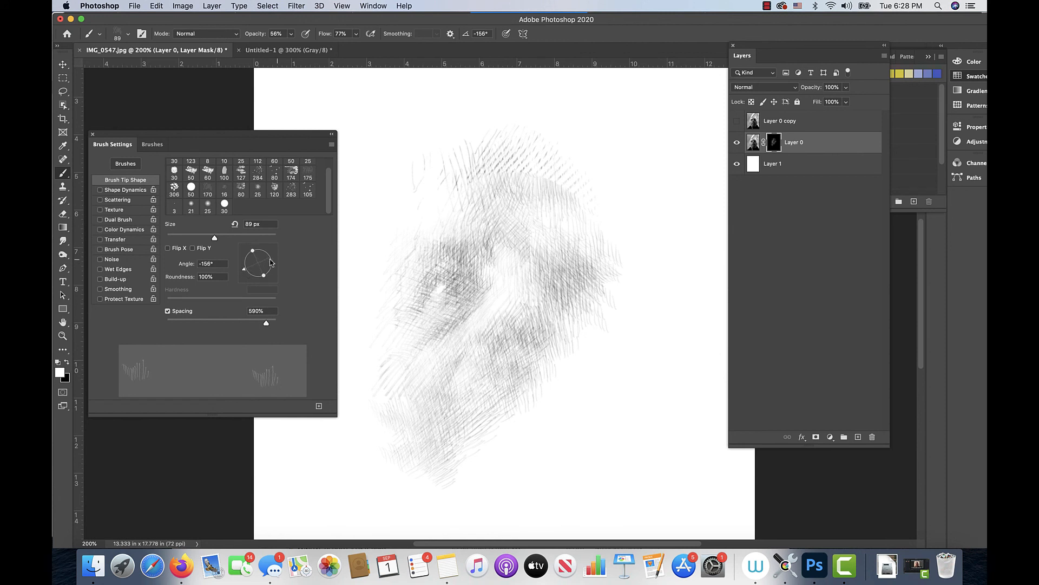
left_click(421, 276)
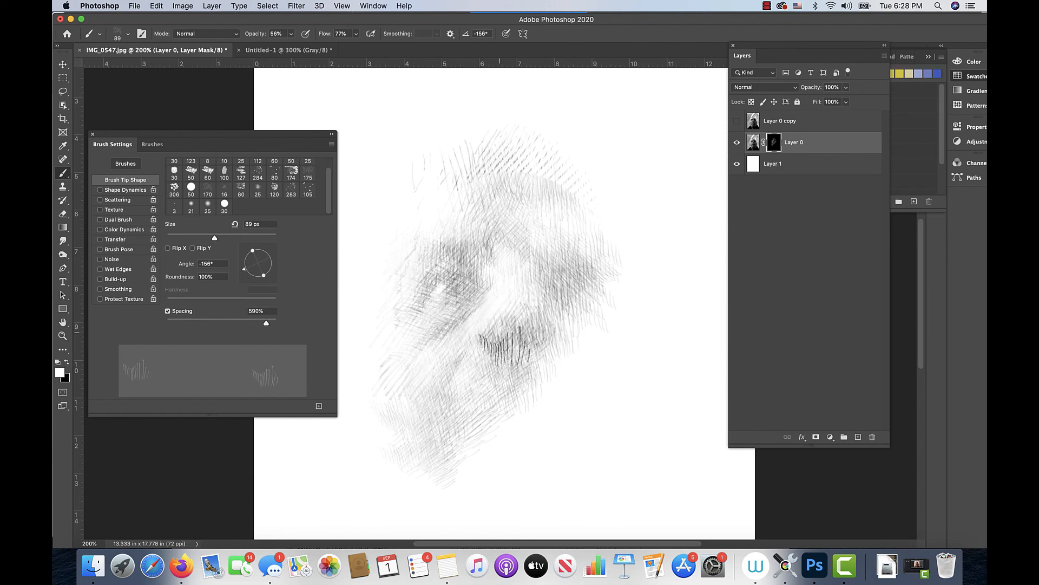
left_click_drag(507, 347, 482, 385)
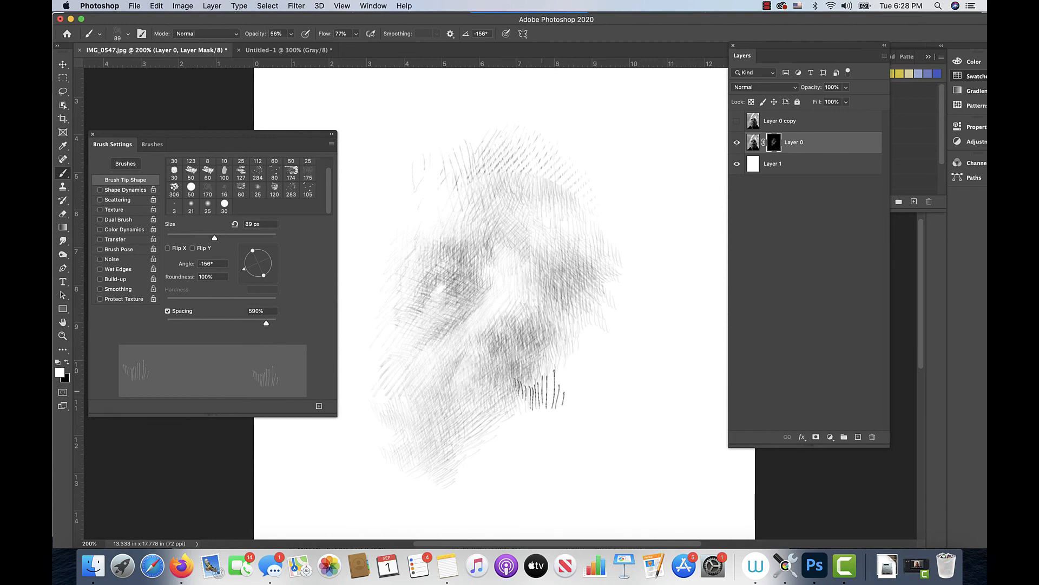
left_click(518, 394)
left_click(501, 400)
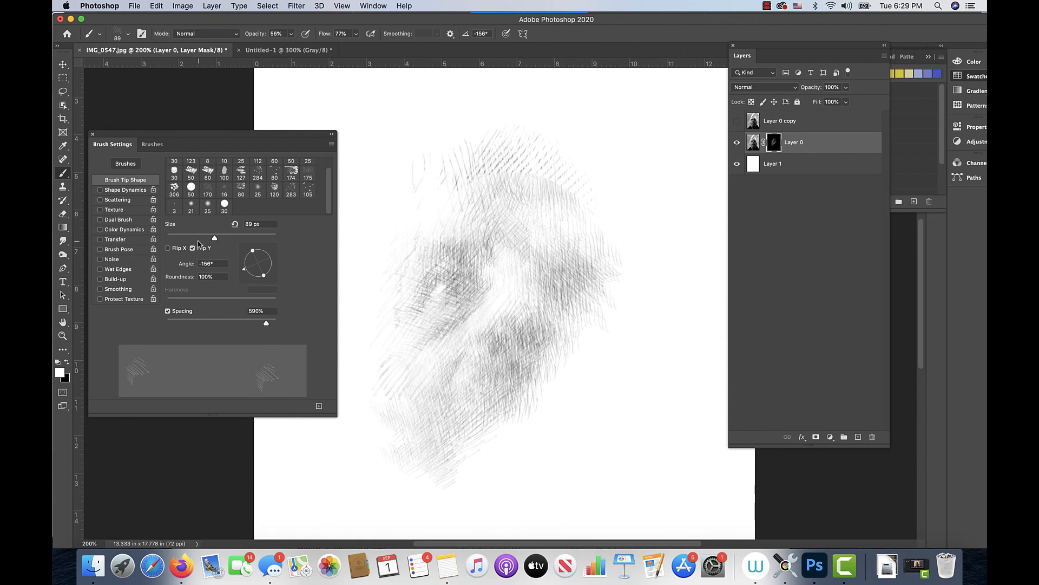
right_click(200, 251)
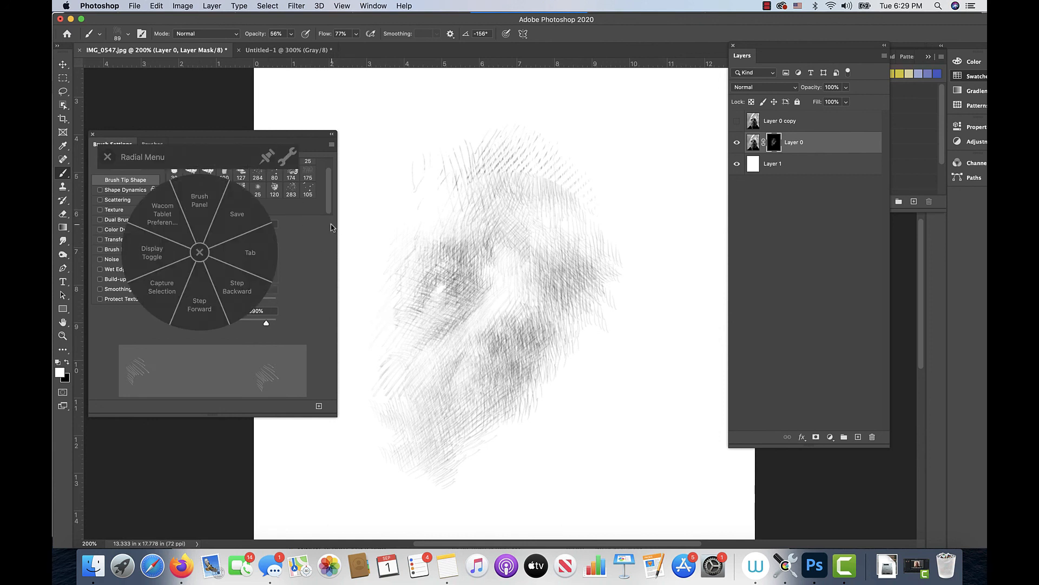
Step: Dismiss the radial menu and stamp pencil marks along the lower edge of the beard with the brush at -156°
left_click(108, 158)
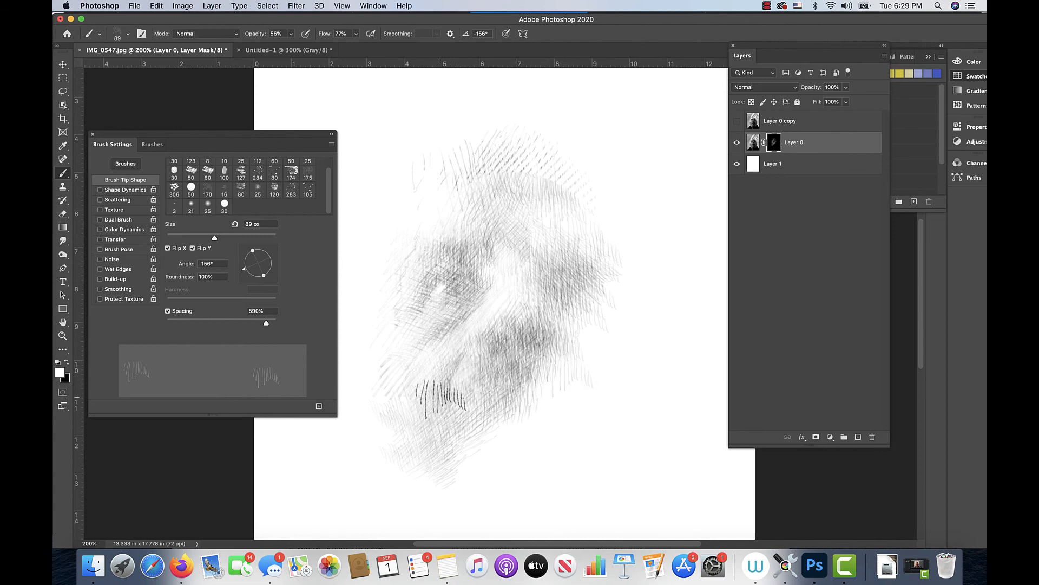
left_click(408, 439)
left_click(412, 476)
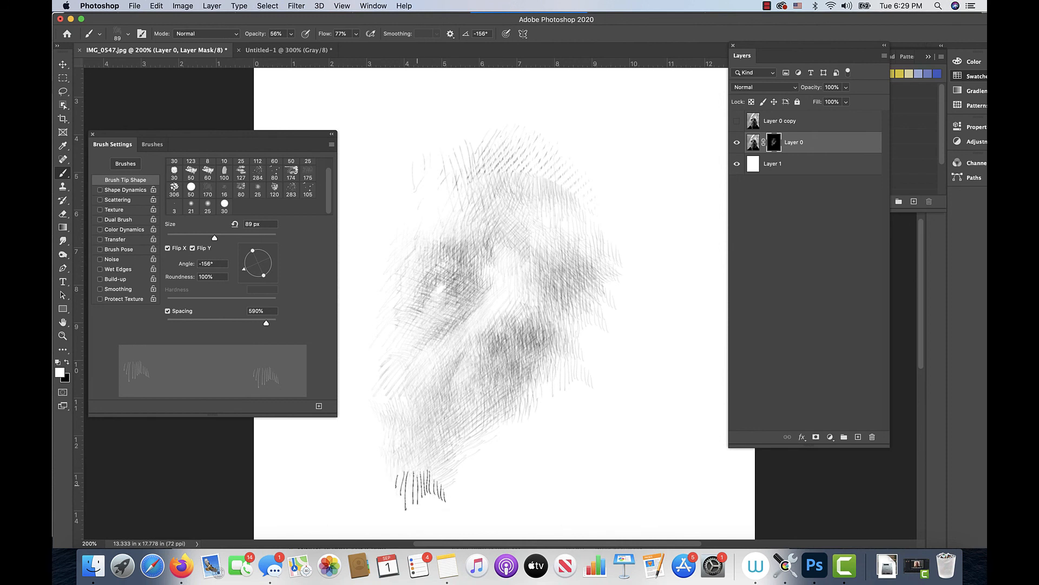
left_click(432, 473)
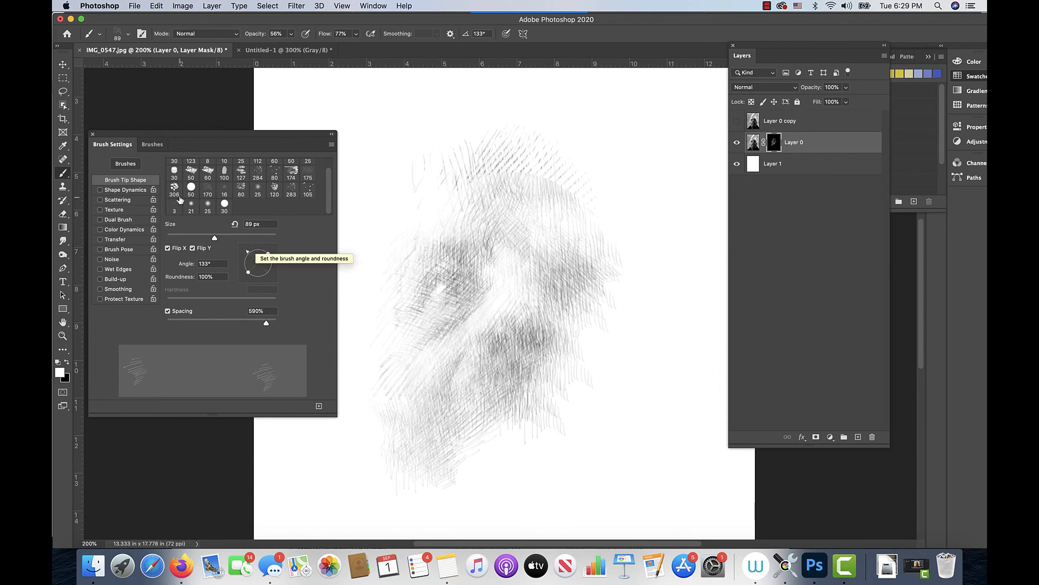
Step: Set the brush to 142 px, 133° and 28% opacity, and stamp light marks over the beard below the moustache
left_click_drag(216, 240, 225, 236)
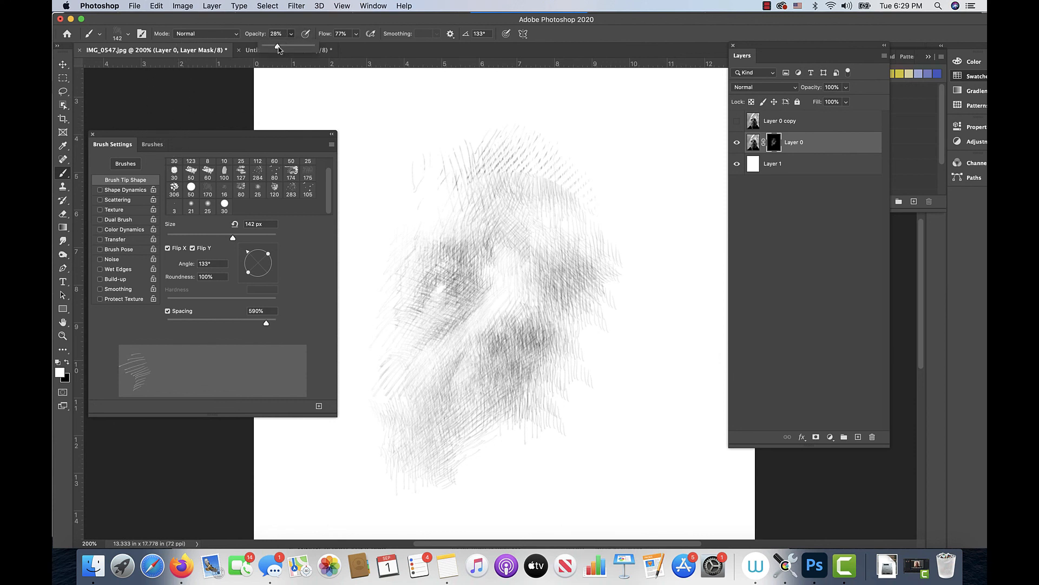
left_click(501, 369)
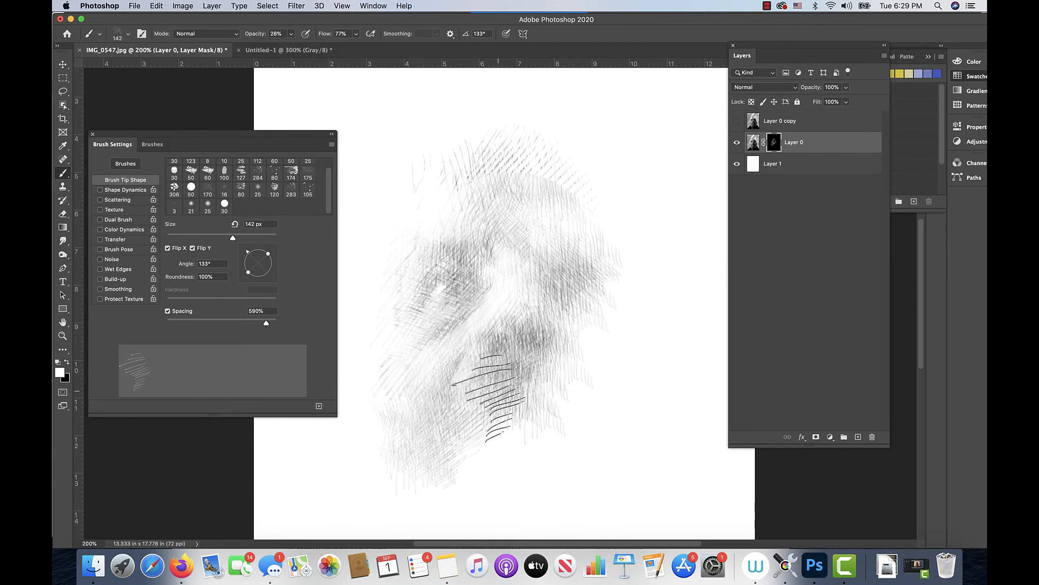
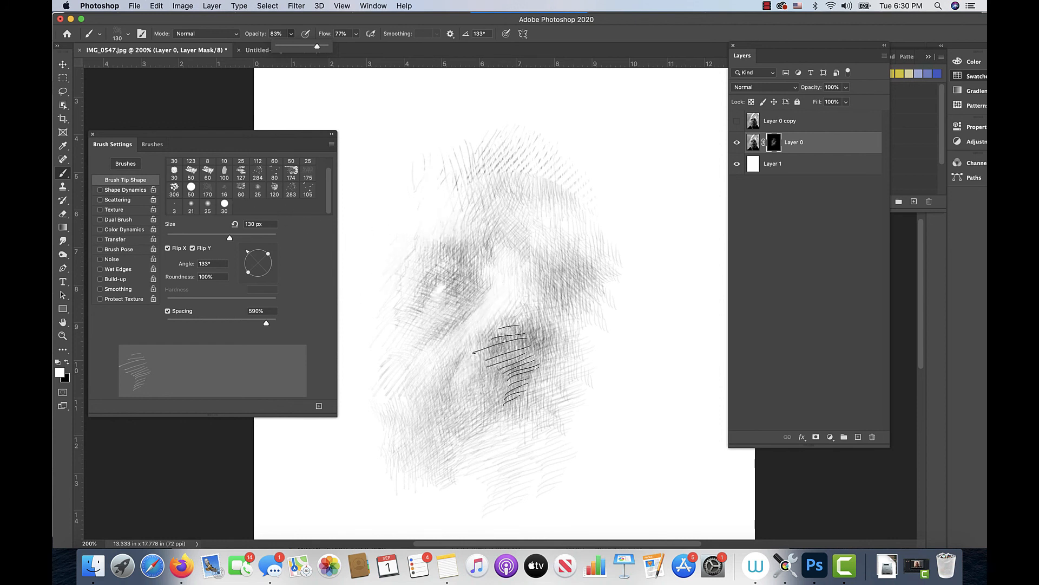
Step: Set the brush to 130 px and 83% opacity, and stamp cross-hatching over the moustache, right-side cheek and beard
left_click(517, 361)
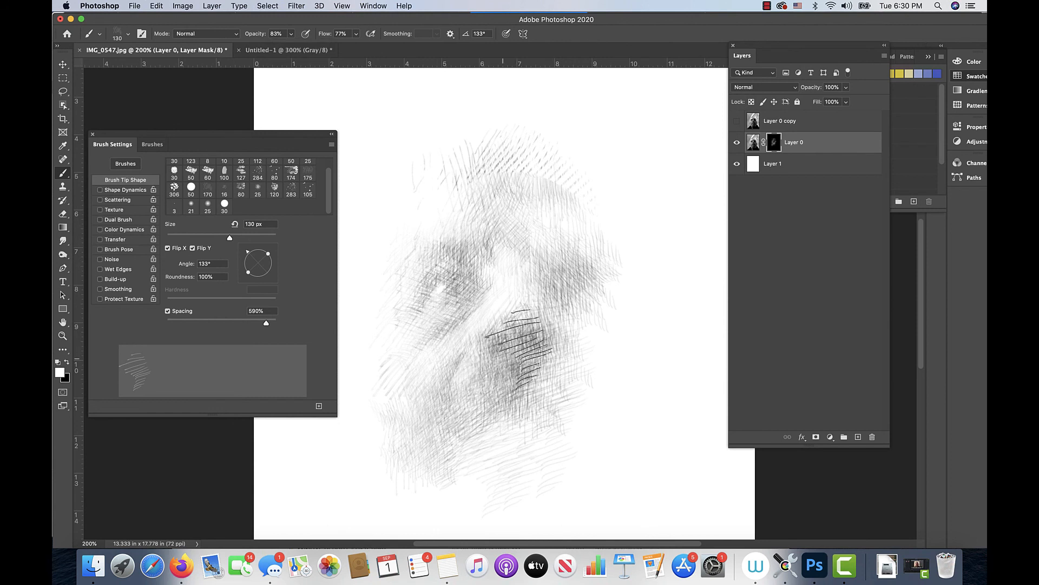
left_click(541, 357)
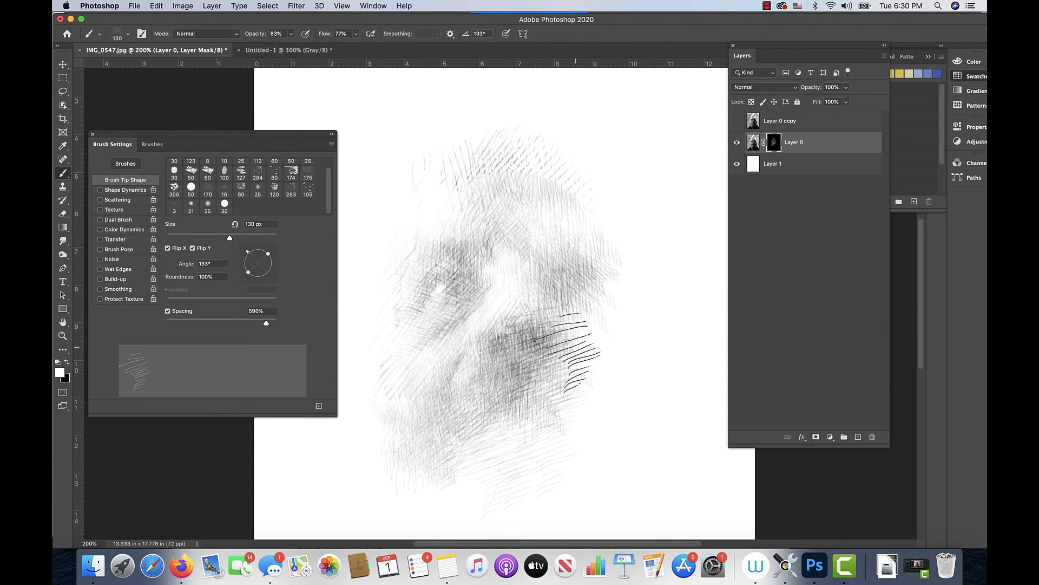
left_click(569, 357)
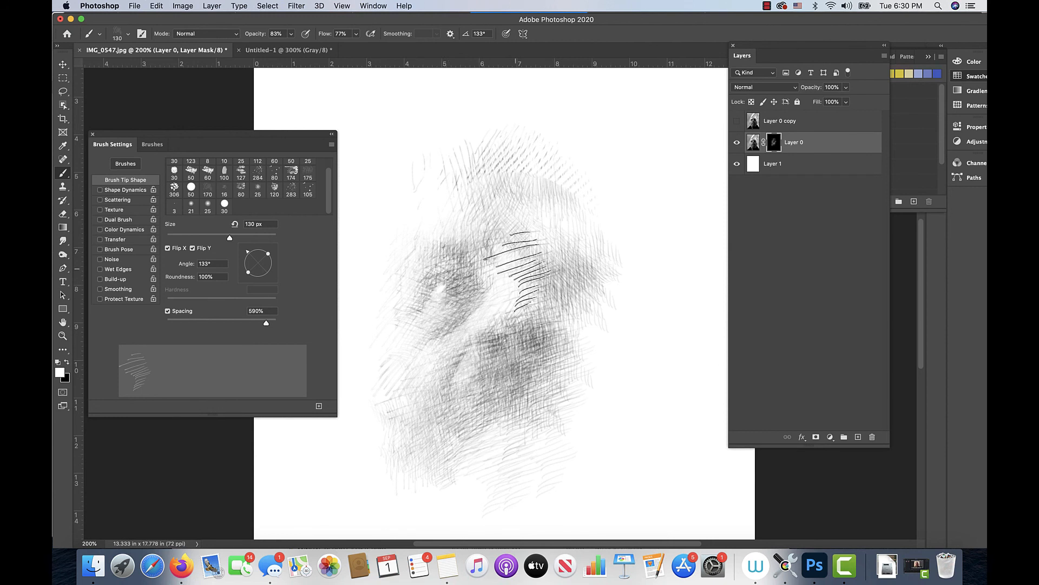
left_click(543, 418)
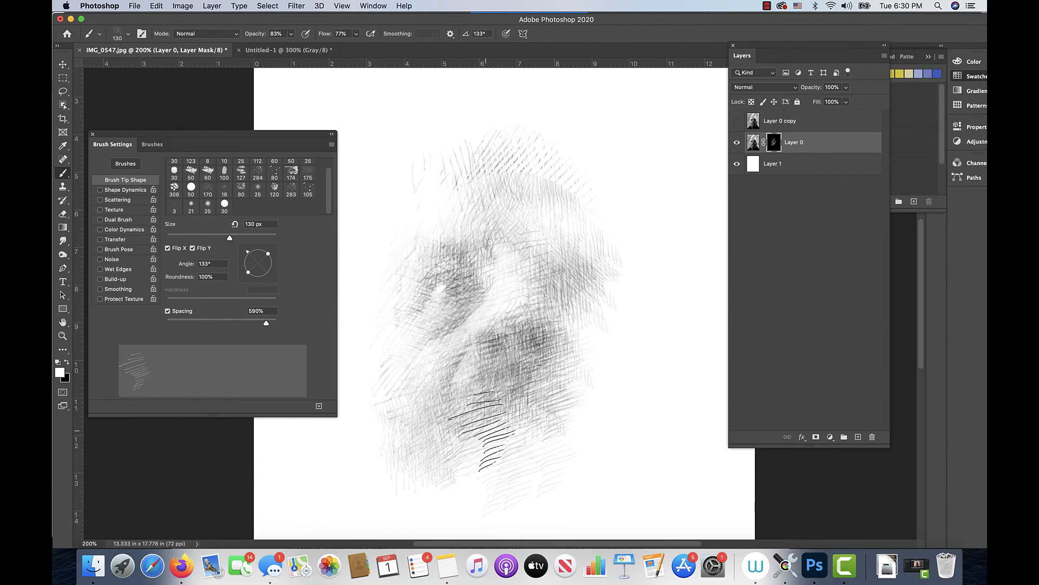
left_click(487, 433)
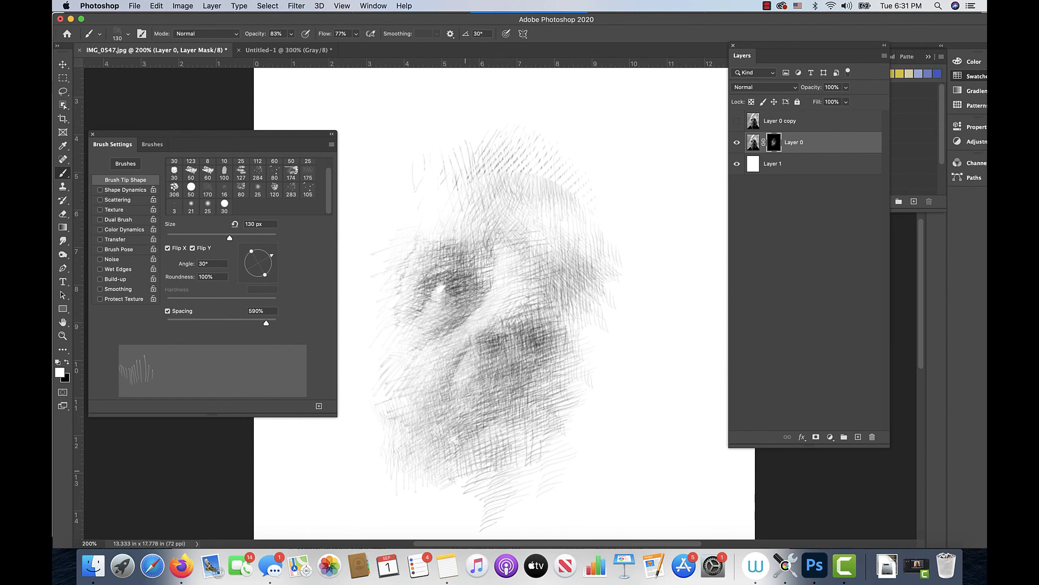
Step: Rotate the brush tip to 30° and stamp near-vertical marks over the beard, chin and outer right-side cheek
left_click(466, 470)
left_click(509, 477)
left_click(487, 432)
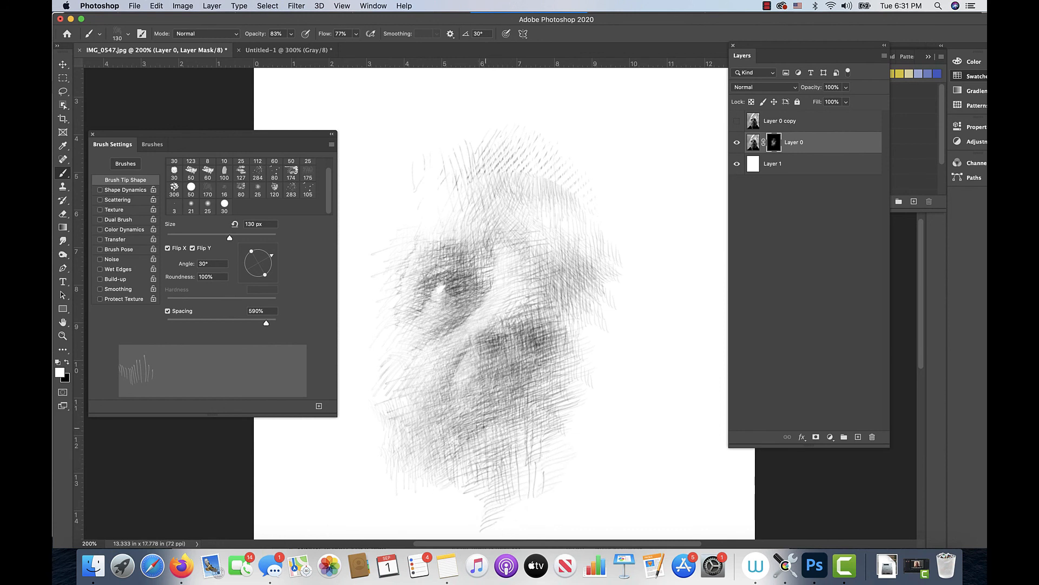
left_click(506, 436)
left_click(536, 424)
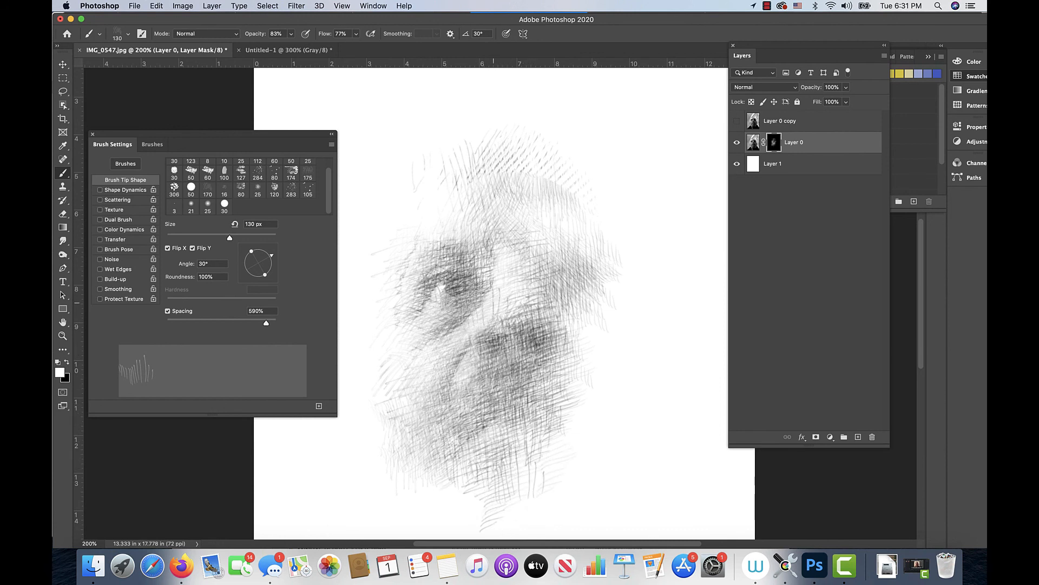
left_click(601, 344)
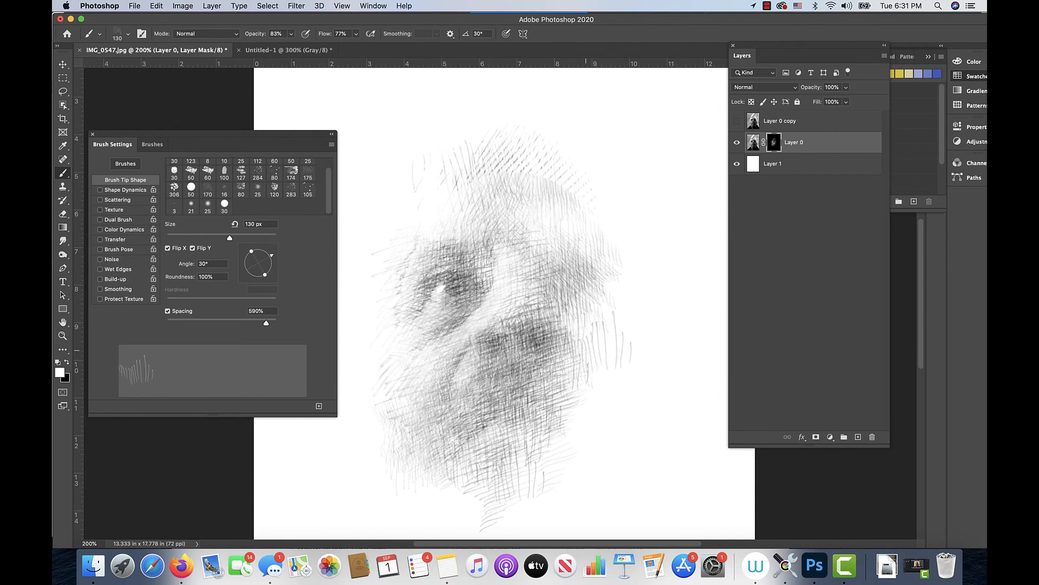
left_click(583, 348)
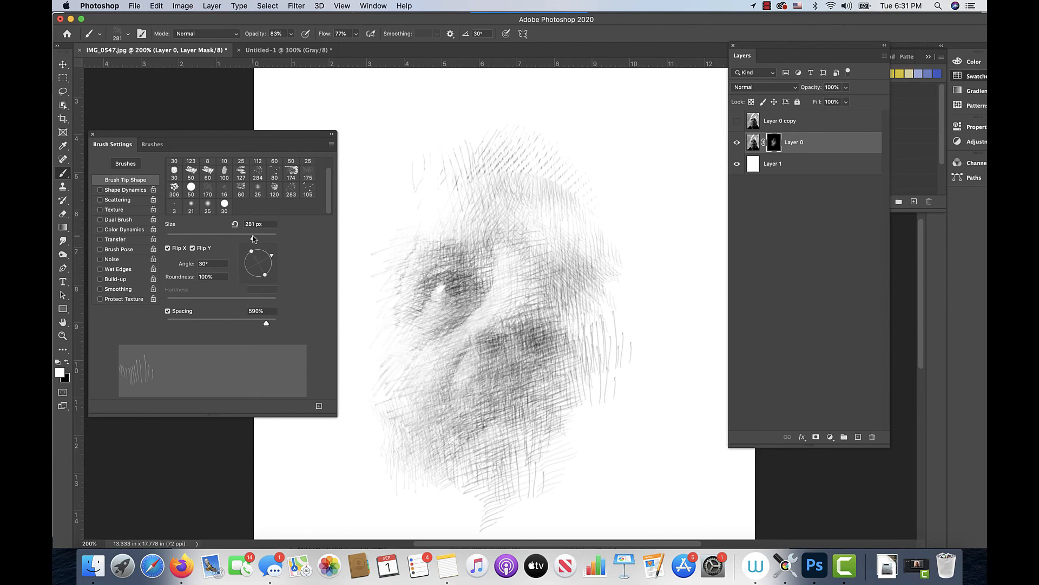
Step: Enlarge the brush to 481 px and stamp long strokes over the forehead and right side of the face at 30° and -2°
left_click_drag(265, 238, 265, 238)
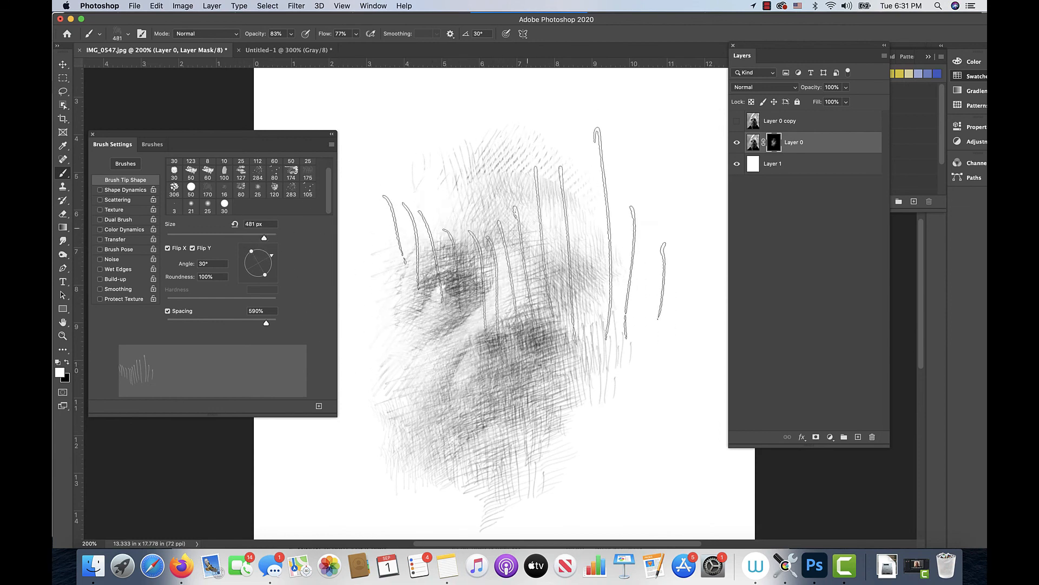
left_click(526, 230)
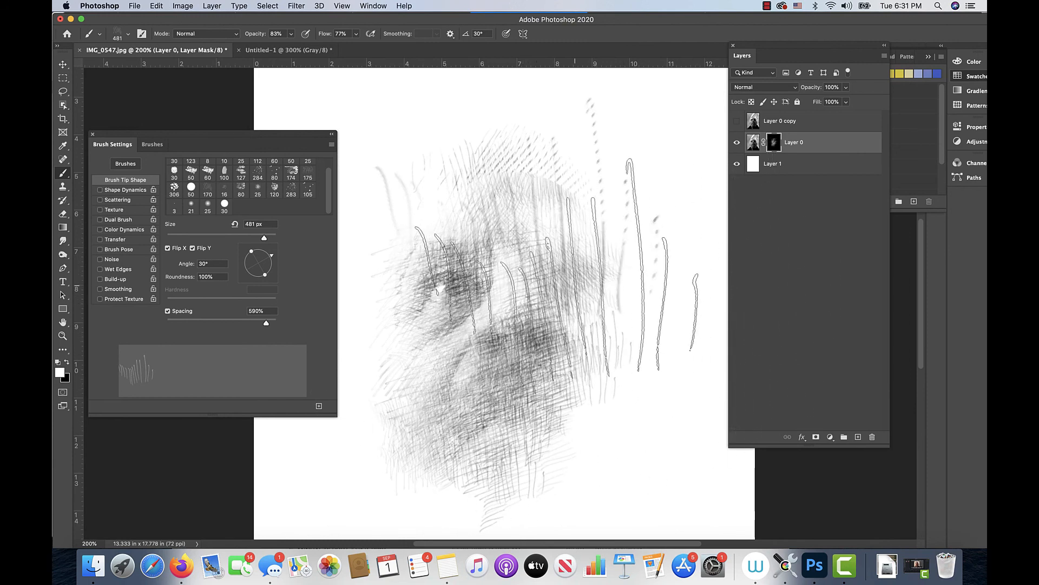
left_click_drag(271, 253, 272, 264)
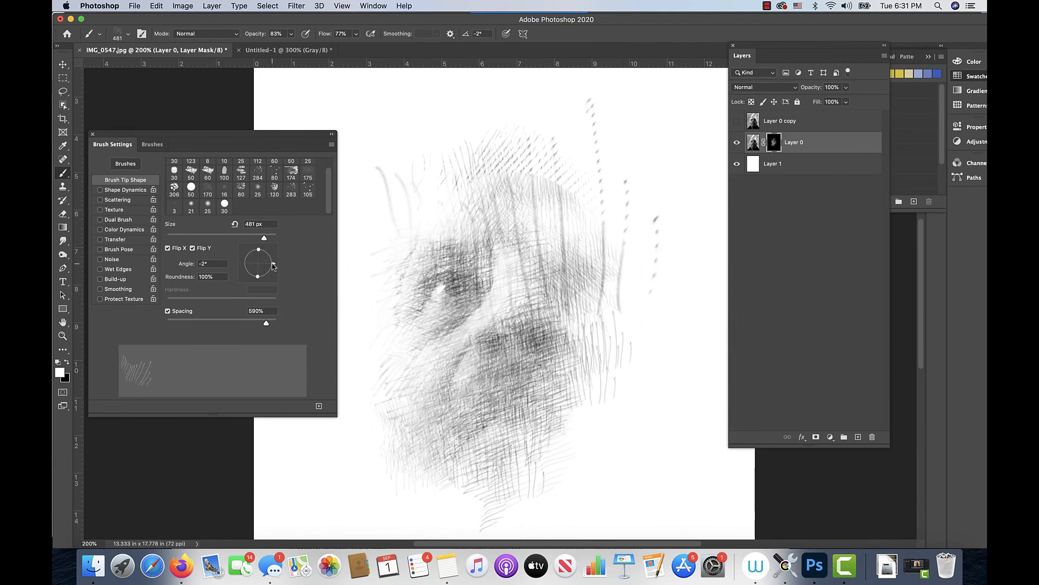
left_click(547, 283)
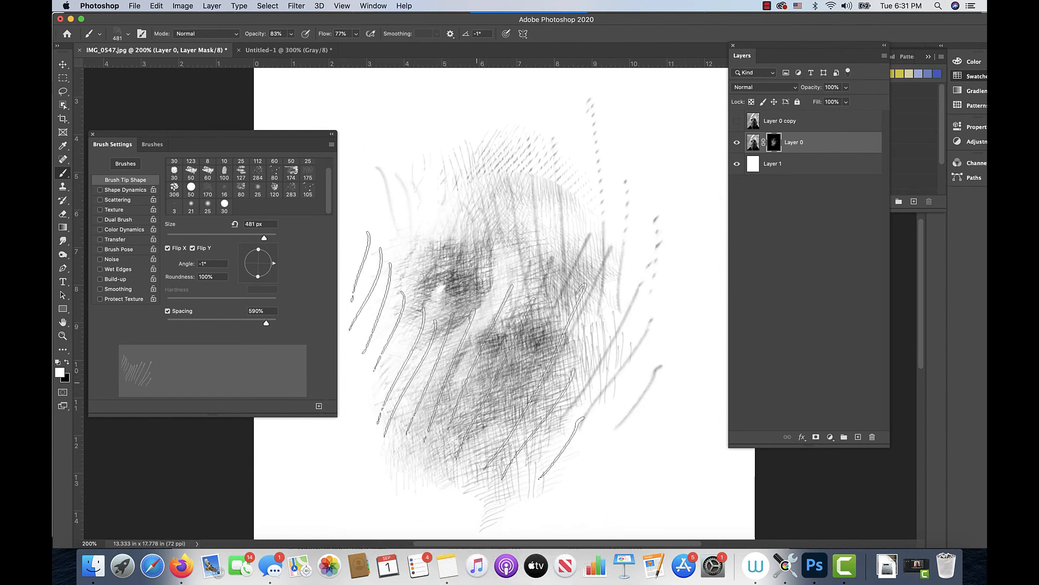
Step: Set the brush to 329 px and stamp diagonal strokes over the left-side cheek and right-side eye at -1°
left_click_drag(264, 238, 256, 238)
left_click(448, 331)
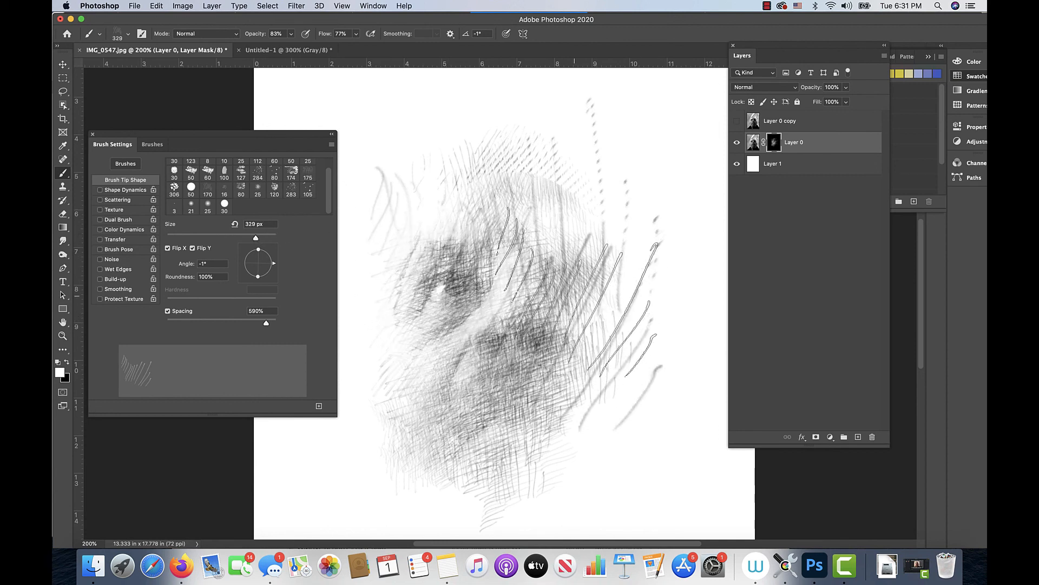
left_click(579, 277)
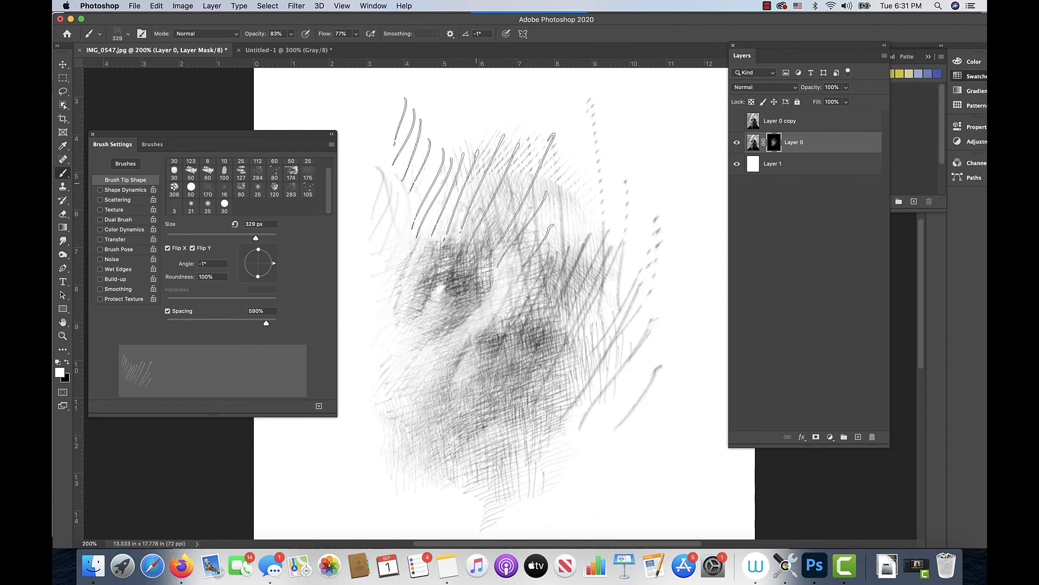
Step: Set the brush to 197 px and -35°, and stamp slanted marks over the right-side brow, eye and beard edge
left_click_drag(255, 238, 271, 274)
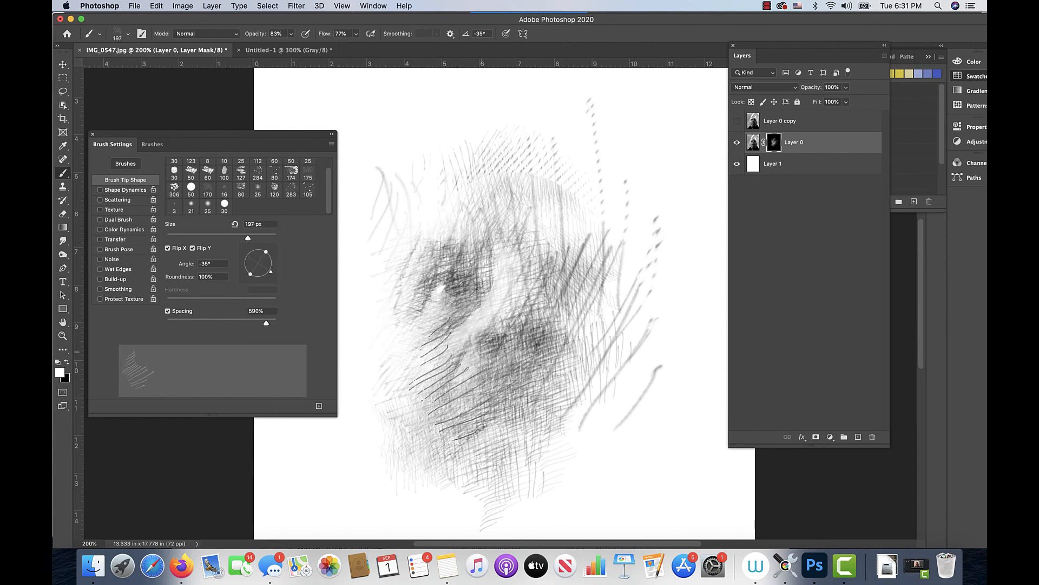
left_click(544, 240)
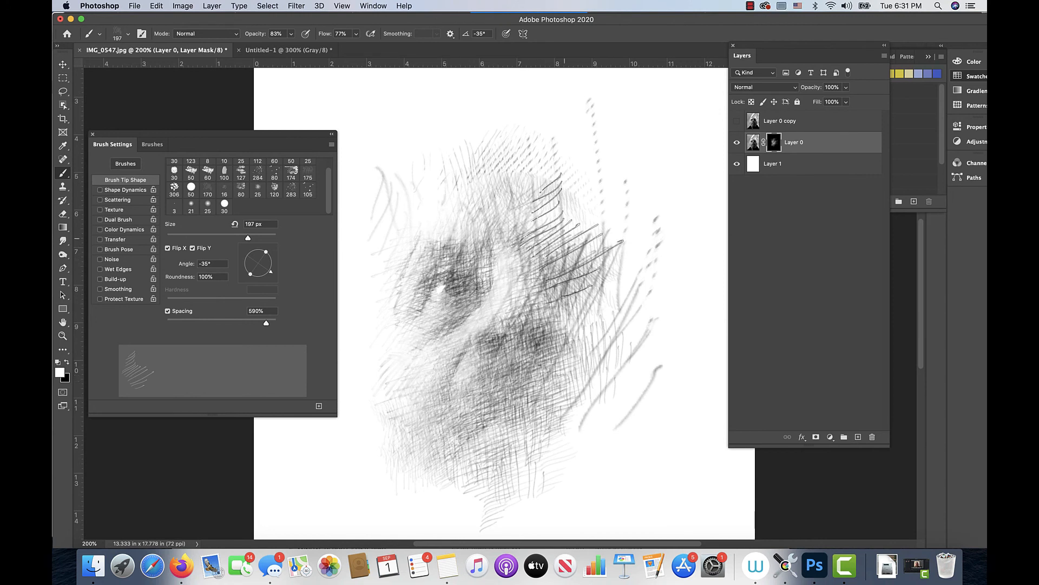
left_click(570, 237)
left_click(559, 392)
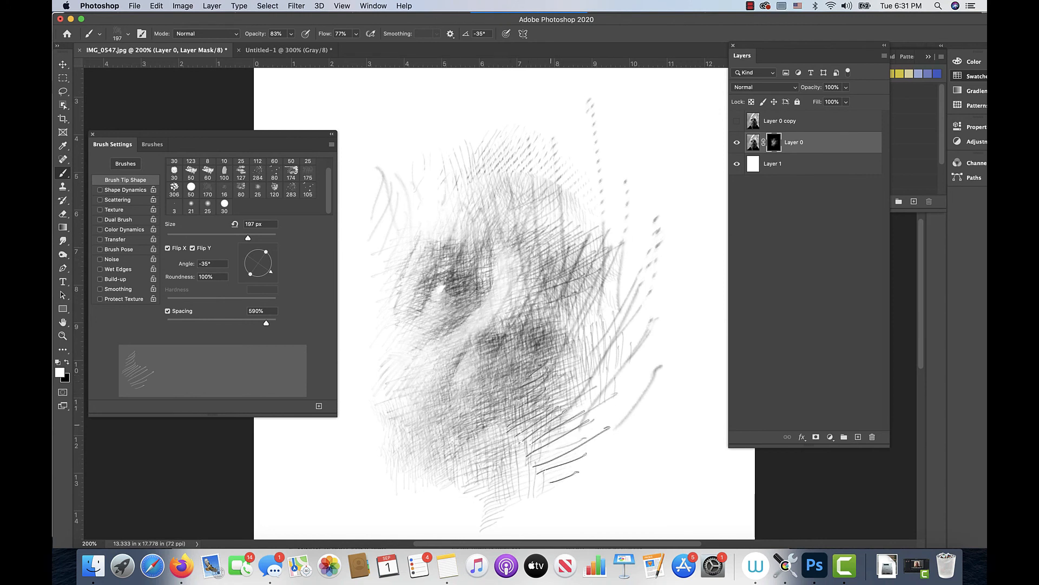
left_click(556, 441)
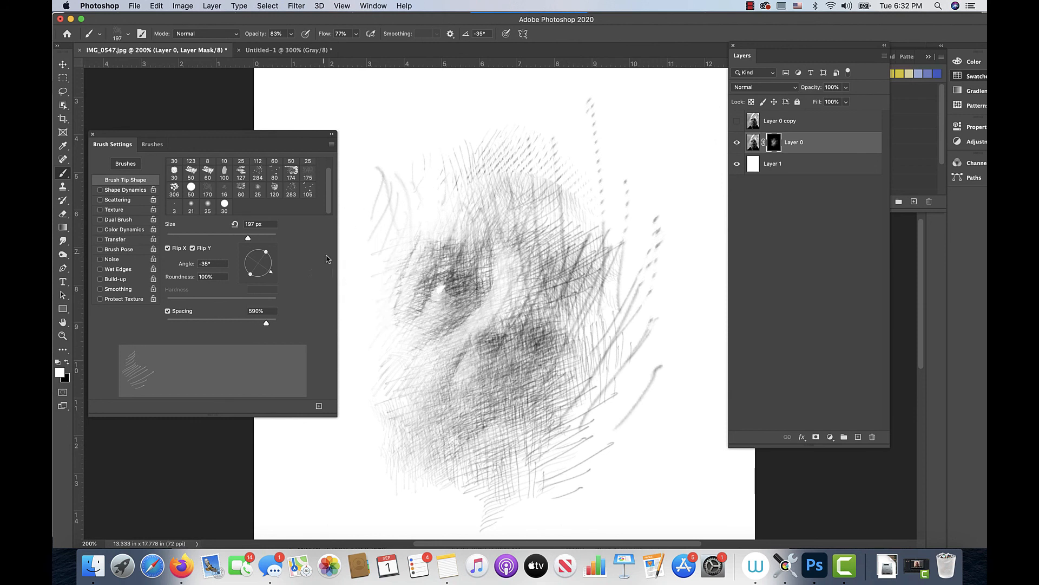
Step: Reduce the brush to 172 px and stamp slanted marks across the chin and lower beard
left_click_drag(248, 238, 242, 242)
left_click(496, 475)
left_click(539, 437)
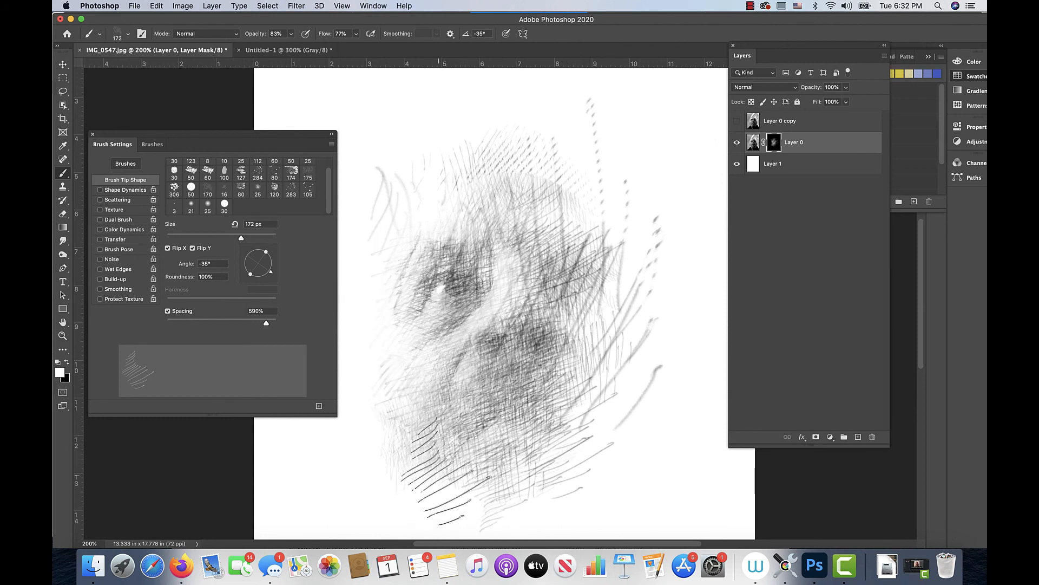
left_click(408, 456)
left_click(446, 478)
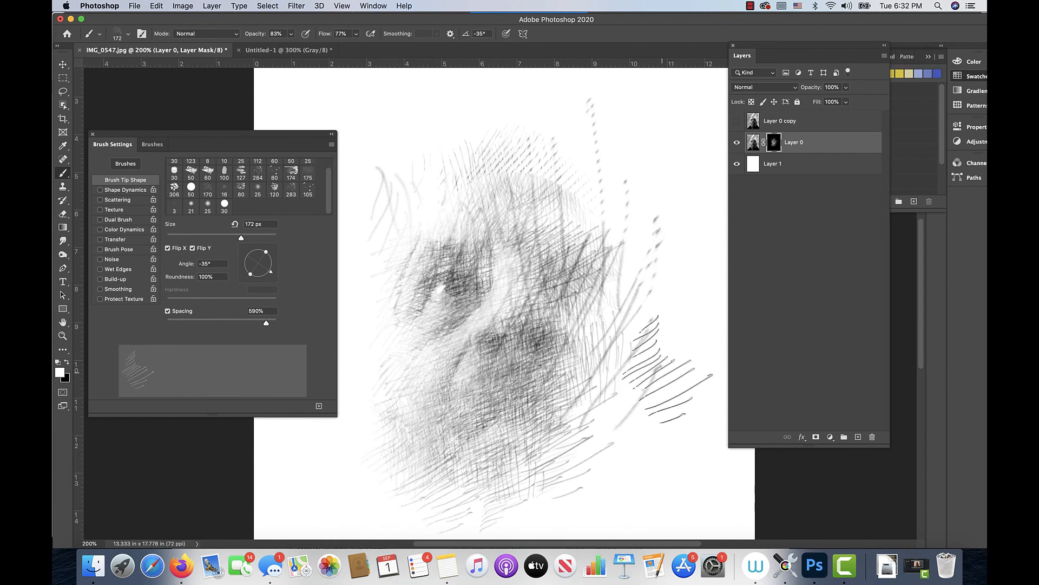
Step: Reduce the brush to 140 px and undo the last pencil-mark stamp
left_click_drag(241, 238, 232, 237)
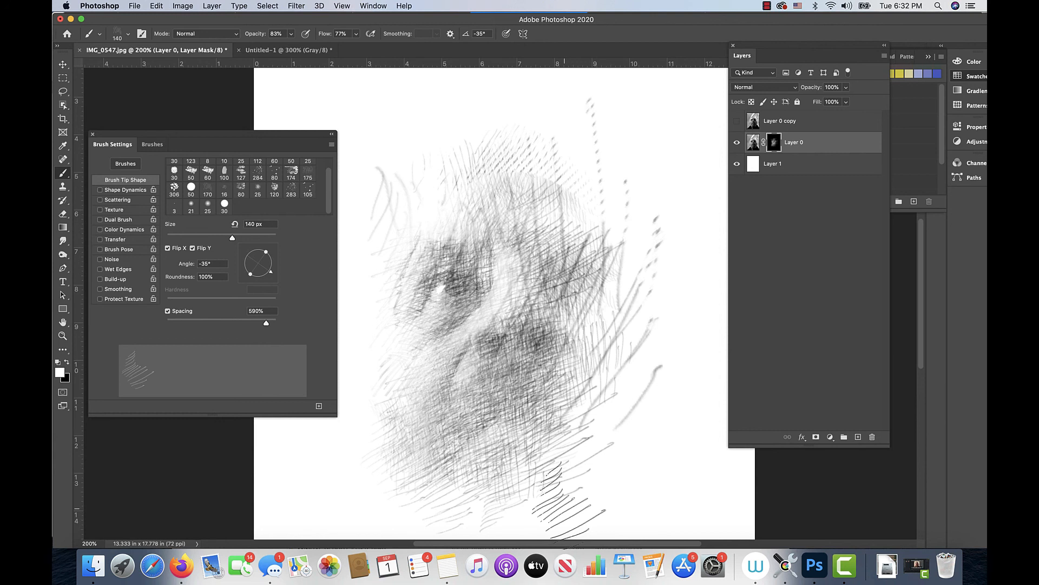
key("super+z")
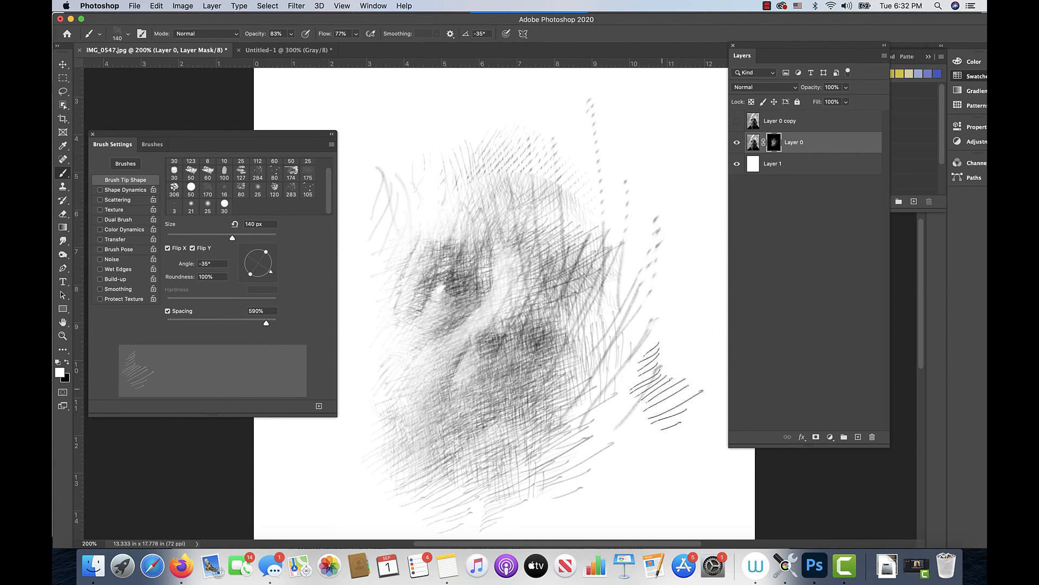
left_click(846, 566)
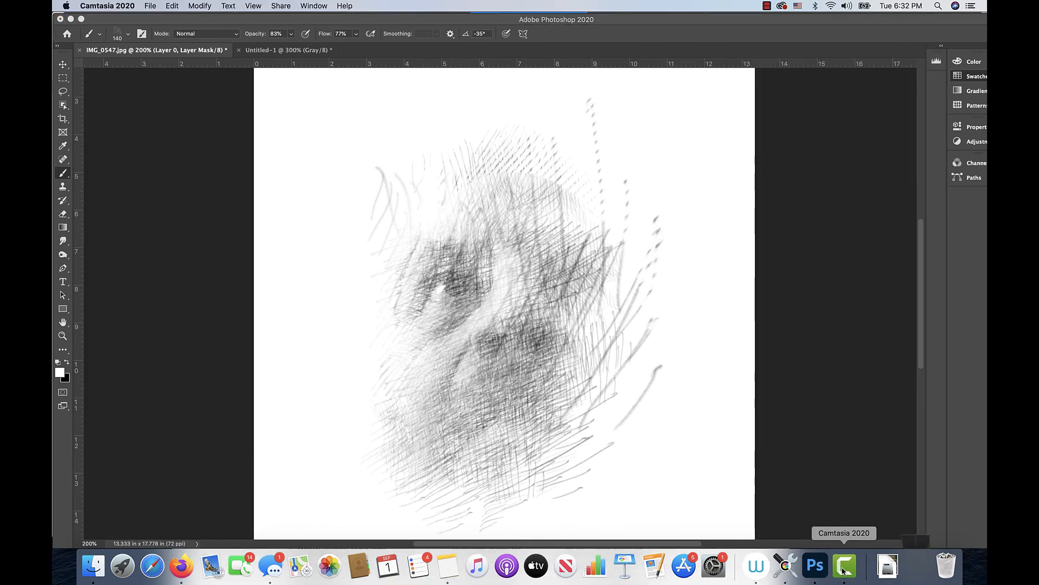